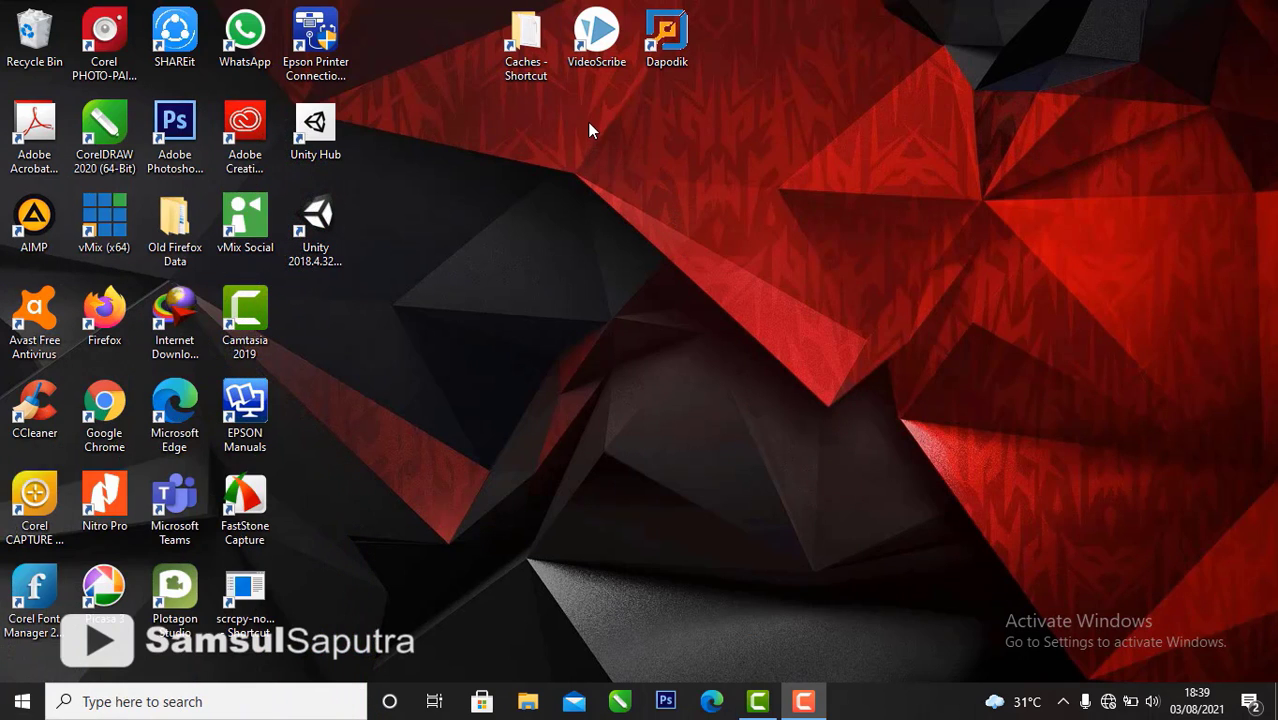
Step: Launch VideoScribe, log in offline with the credentials left blank and dismiss the startup how-to video
{"action": "double_click", "coordinate": [597, 46]}
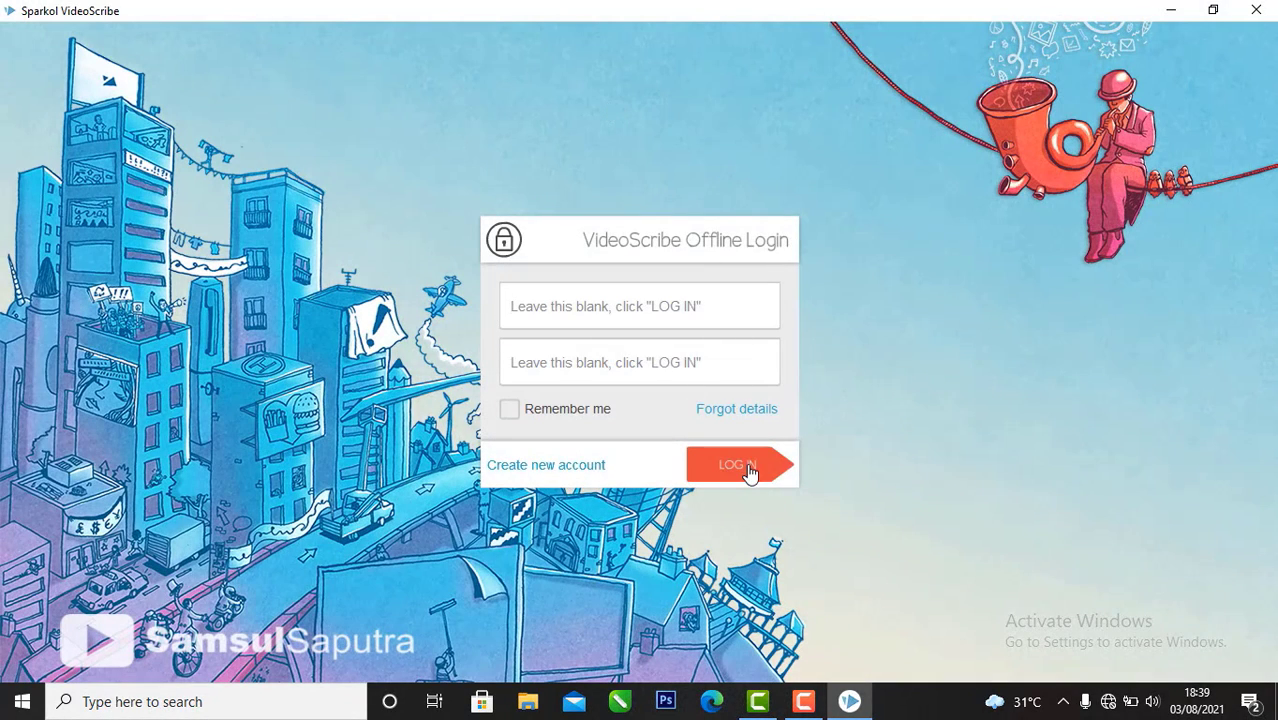
{"action": "left_click", "coordinate": [750, 468]}
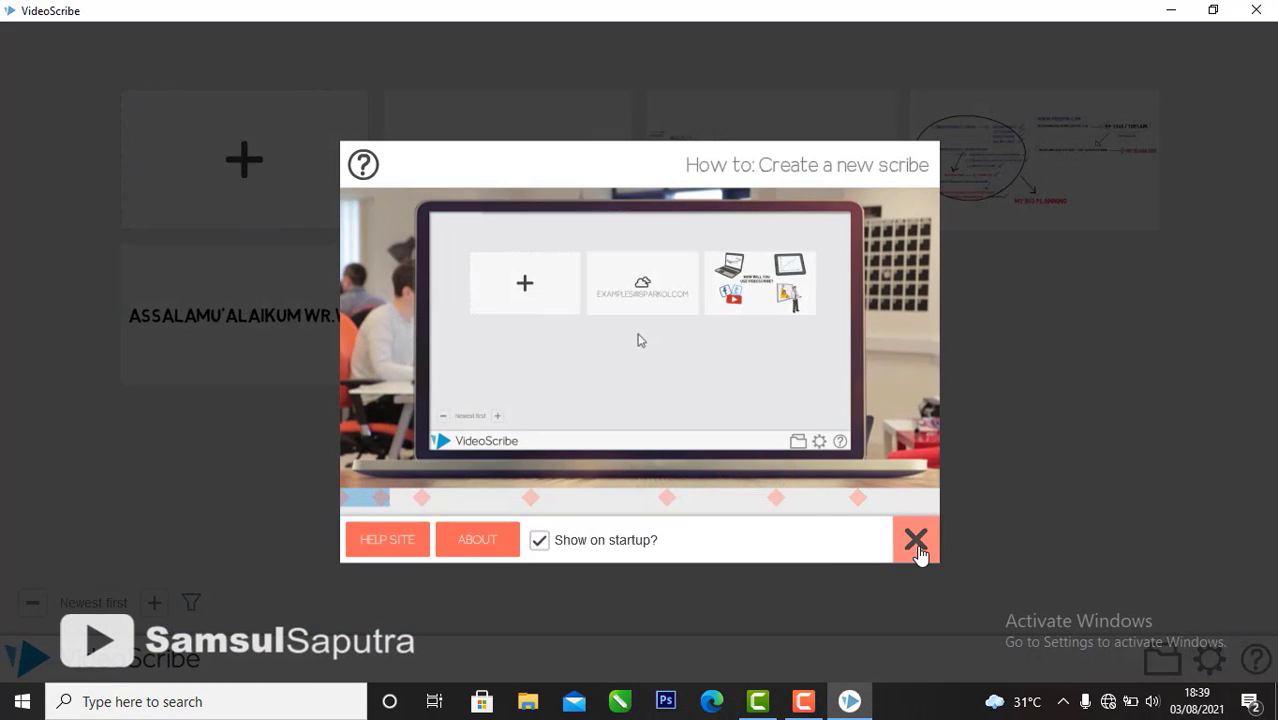
{"action": "left_click", "coordinate": [915, 545]}
{"action": "left_click", "coordinate": [845, 440]}
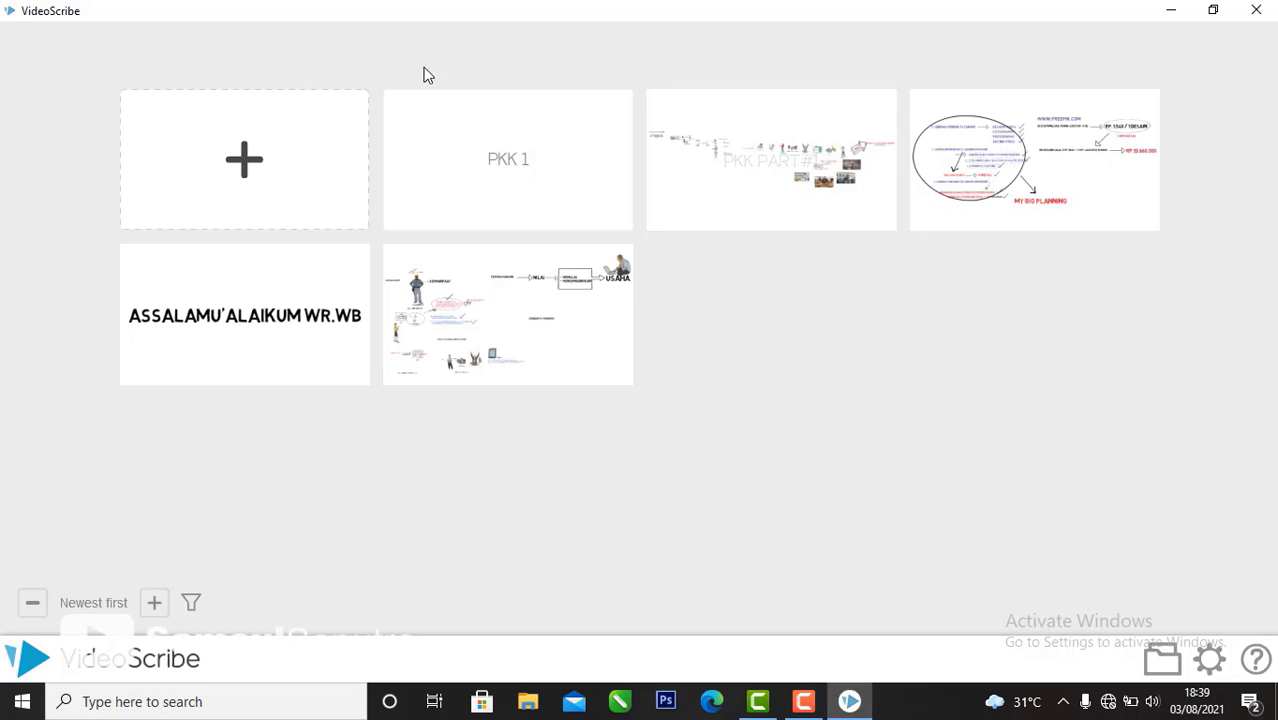
Step: Create a new scribe and give its paper the light, coarsely speckled stone texture
{"action": "left_click", "coordinate": [254, 142]}
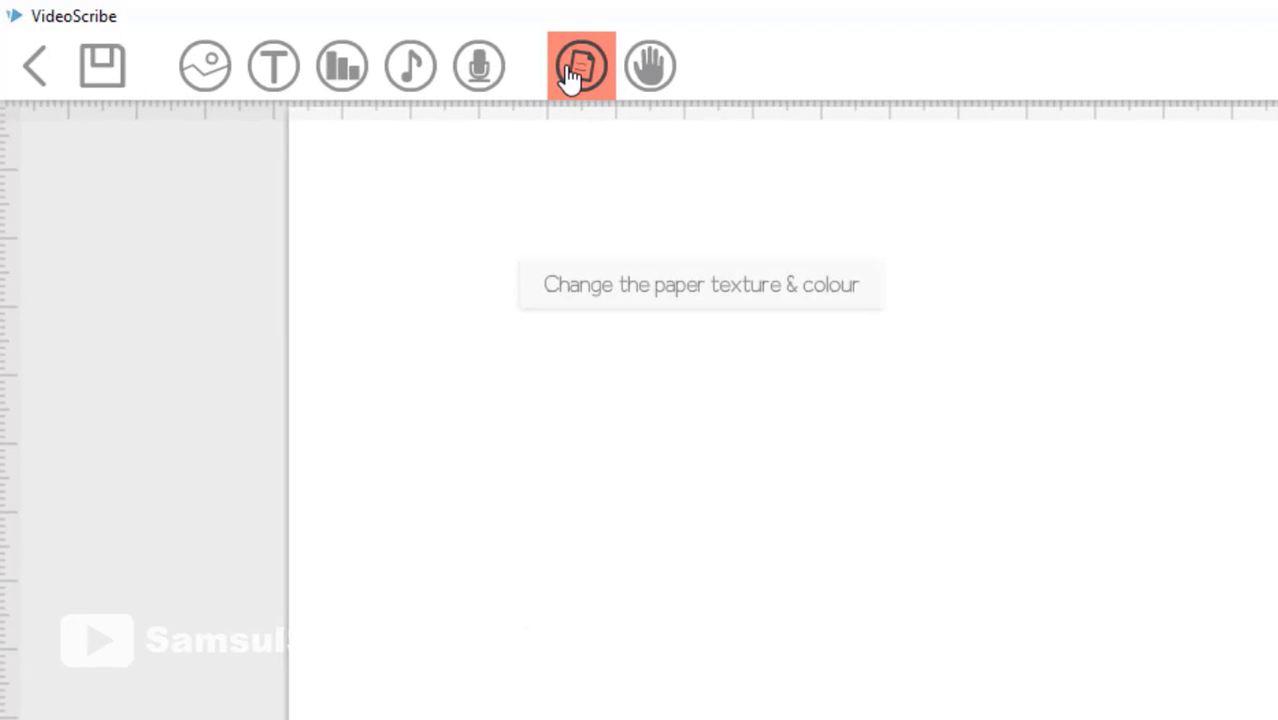
{"action": "left_click", "coordinate": [568, 75]}
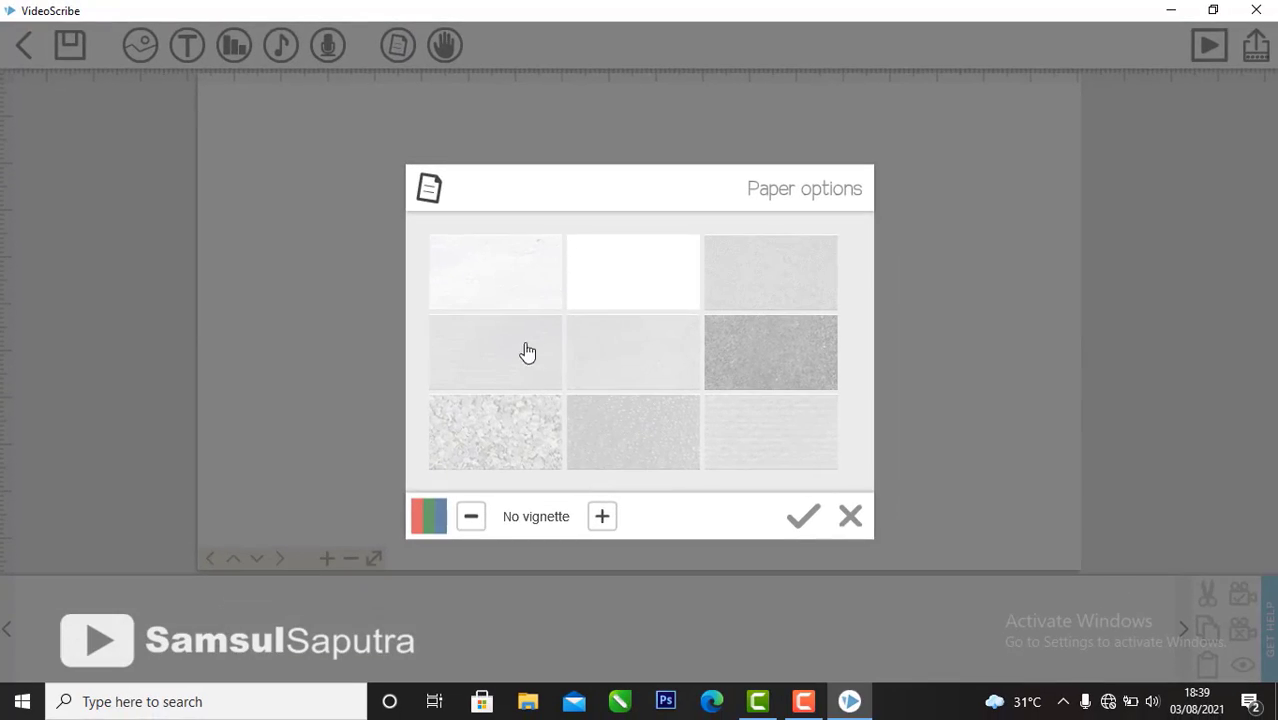
{"action": "left_click", "coordinate": [523, 416]}
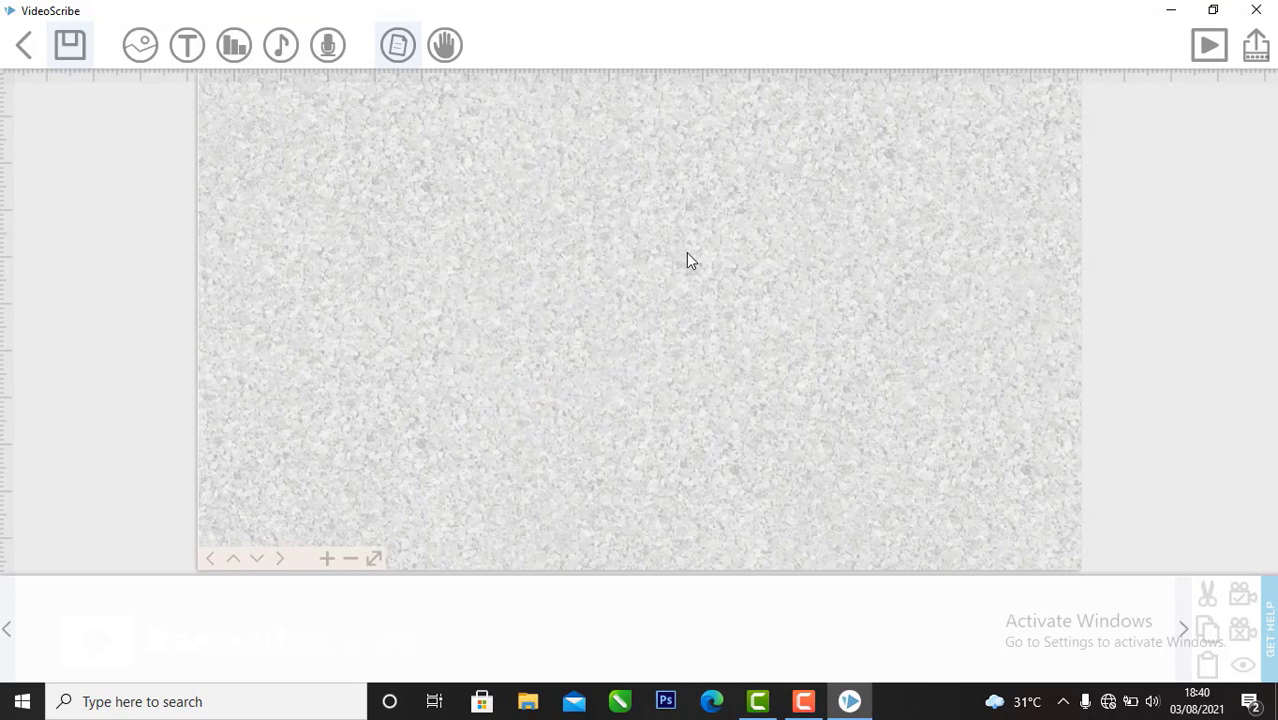
Step: Record a voiceover of about 19.5 seconds with the NYK NEMESIS USB MIC and keep it
{"action": "scroll", "coordinate": [687, 260], "scroll_direction": "up", "scroll_amount": 2}
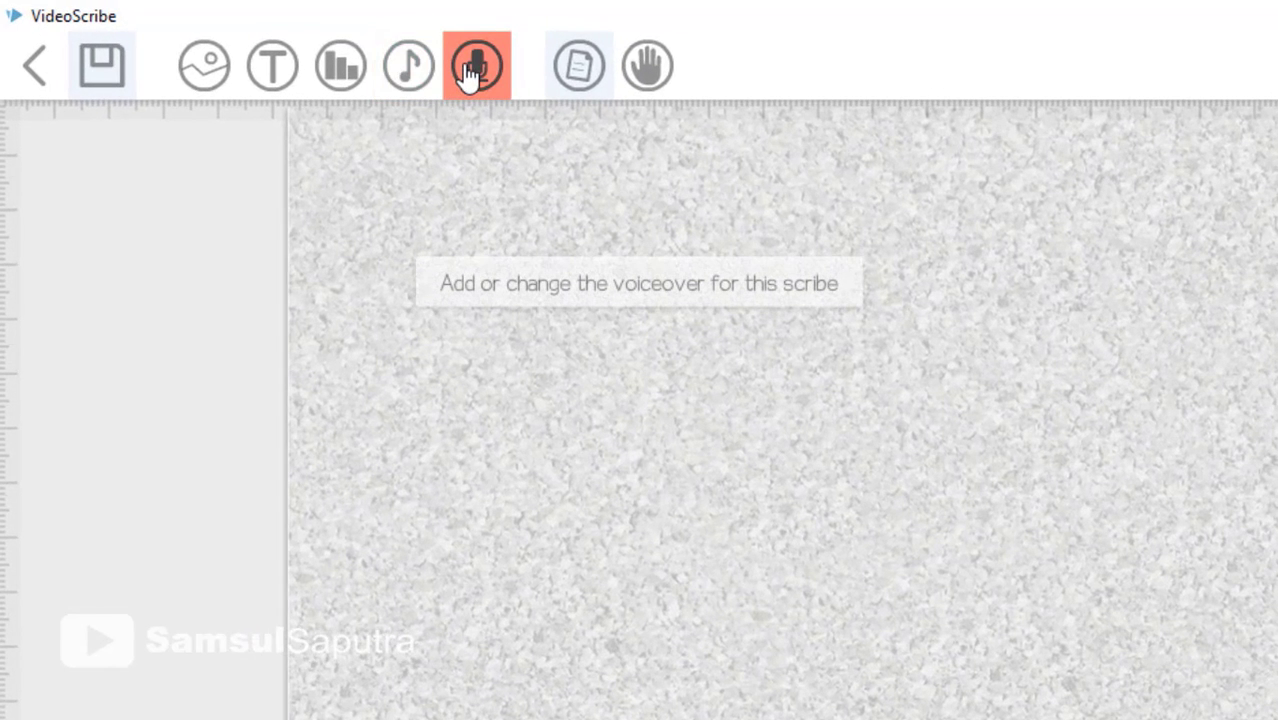
{"action": "left_click", "coordinate": [470, 70]}
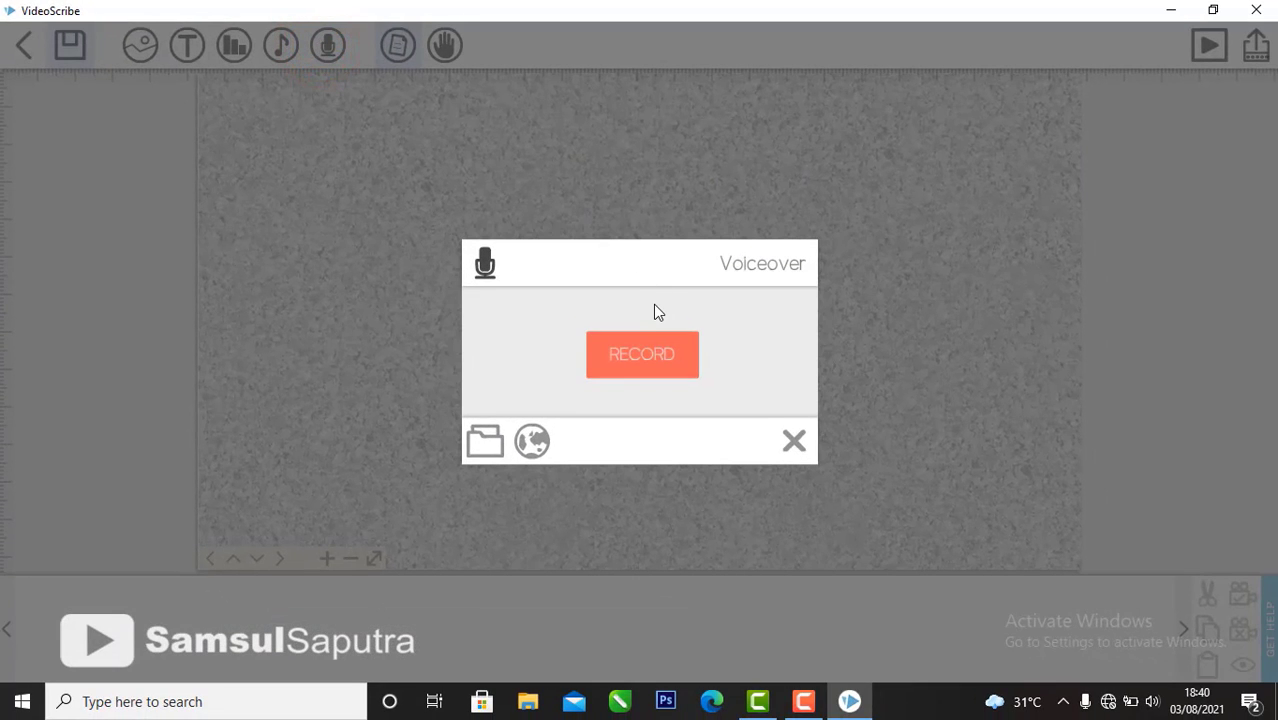
{"action": "left_click", "coordinate": [657, 364]}
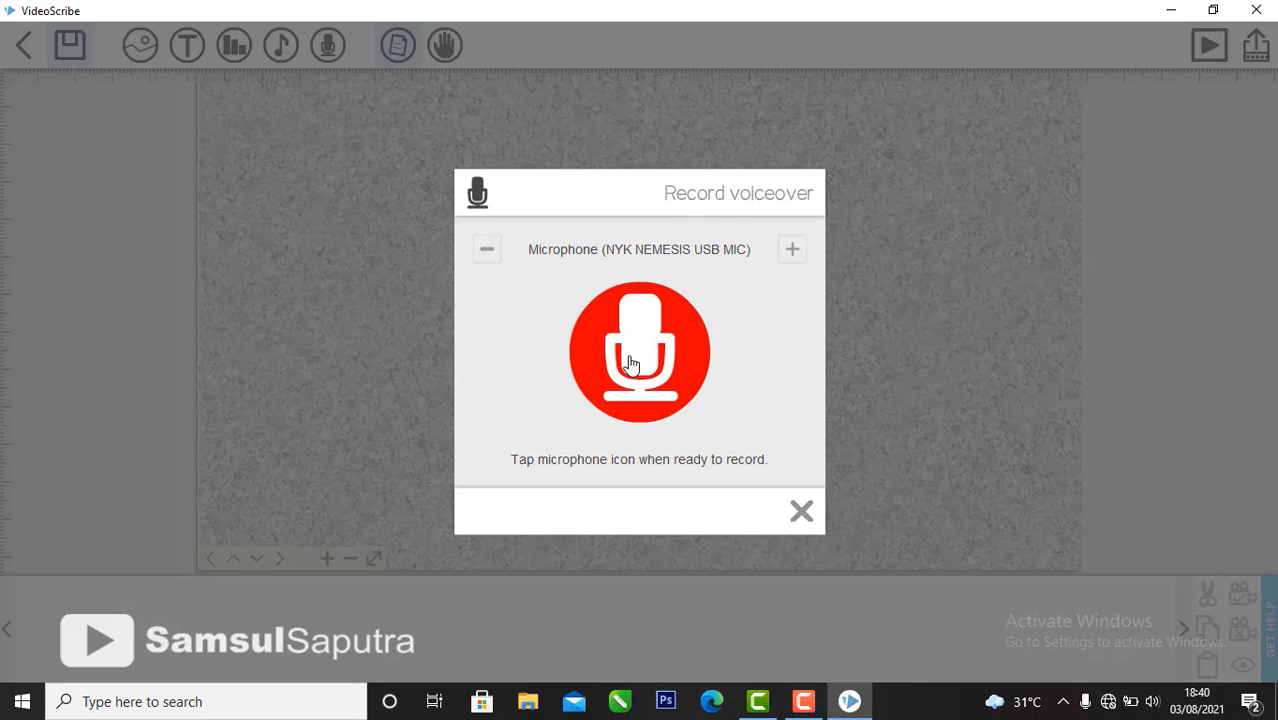
{"action": "left_click", "coordinate": [630, 364]}
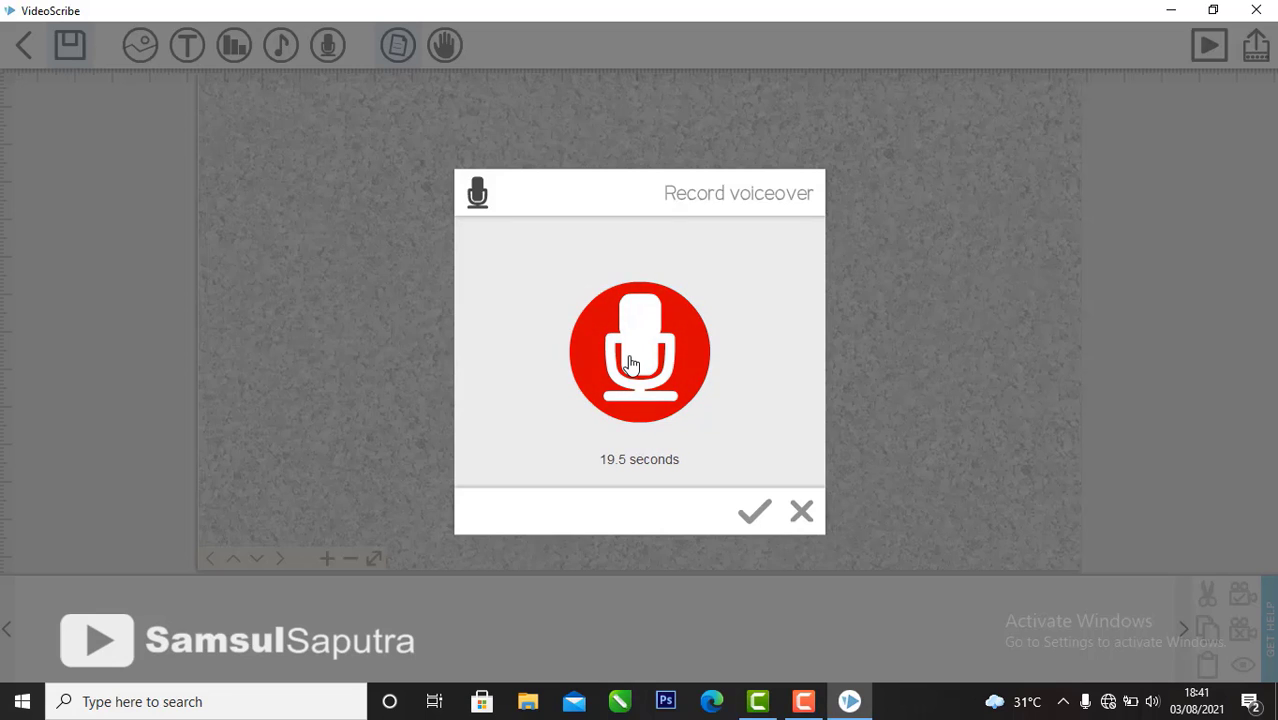
{"action": "left_click", "coordinate": [750, 514]}
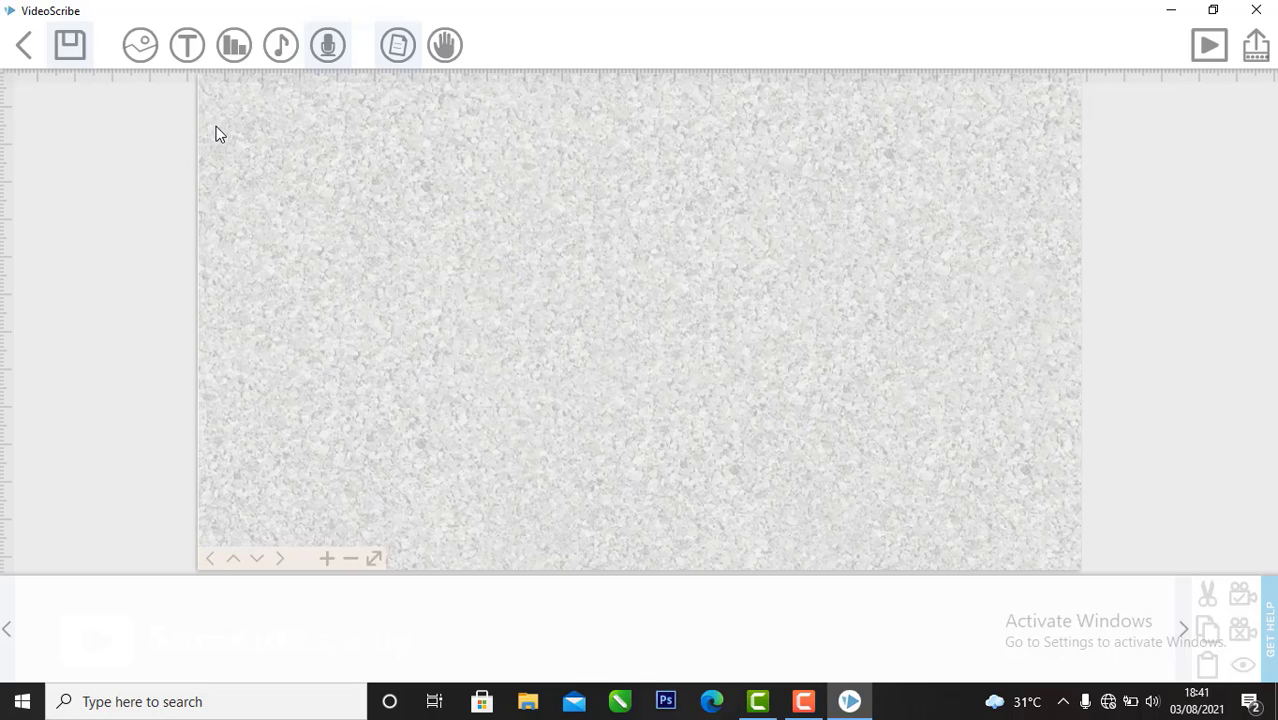
Step: Add the text "assalmua'aikum wr.wb" to the canvas in the BASIC font, coloured dark red
{"action": "left_click", "coordinate": [198, 60]}
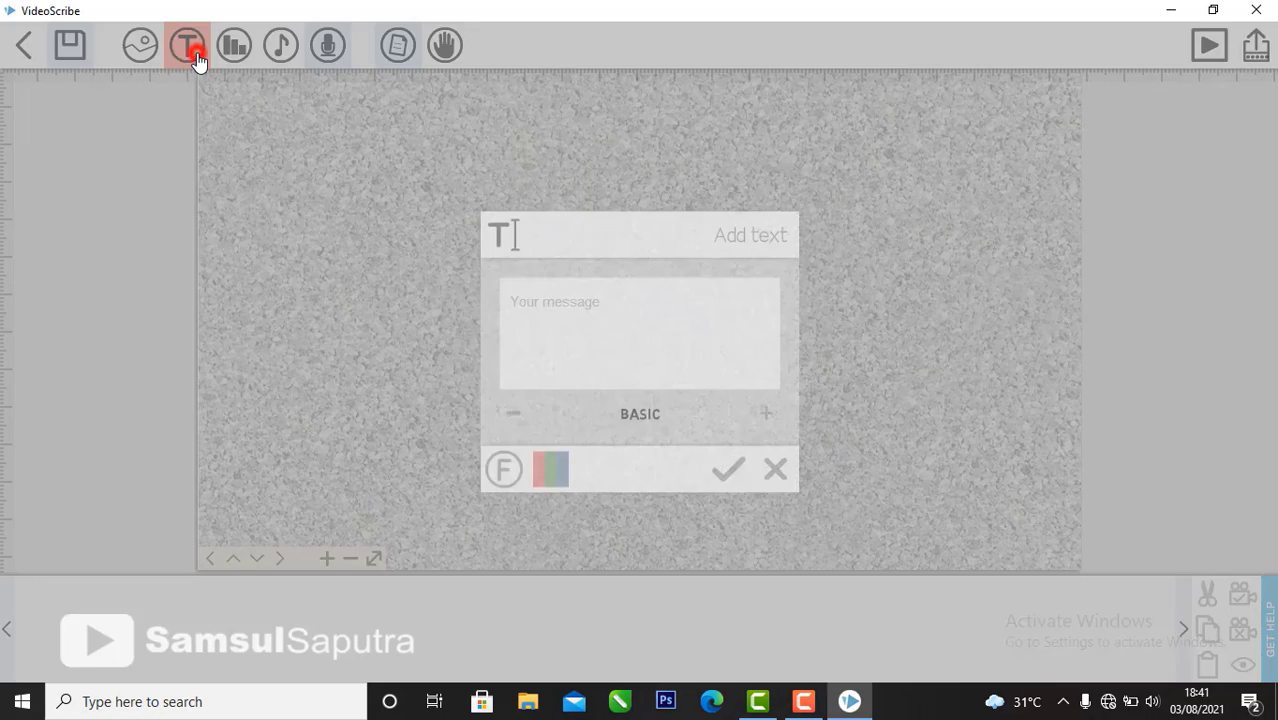
{"action": "left_click", "coordinate": [579, 300]}
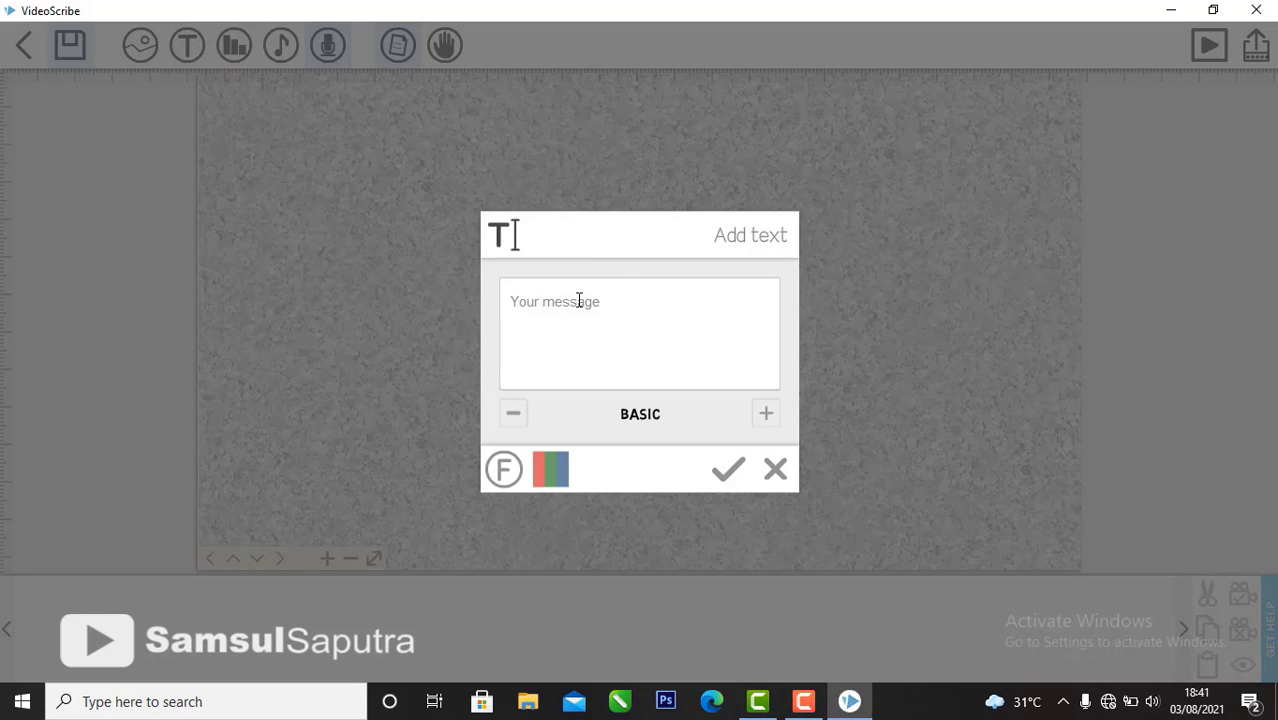
{"action": "type", "text": "assalmua'aikum wr.wb"}
{"action": "left_click", "coordinate": [505, 470]}
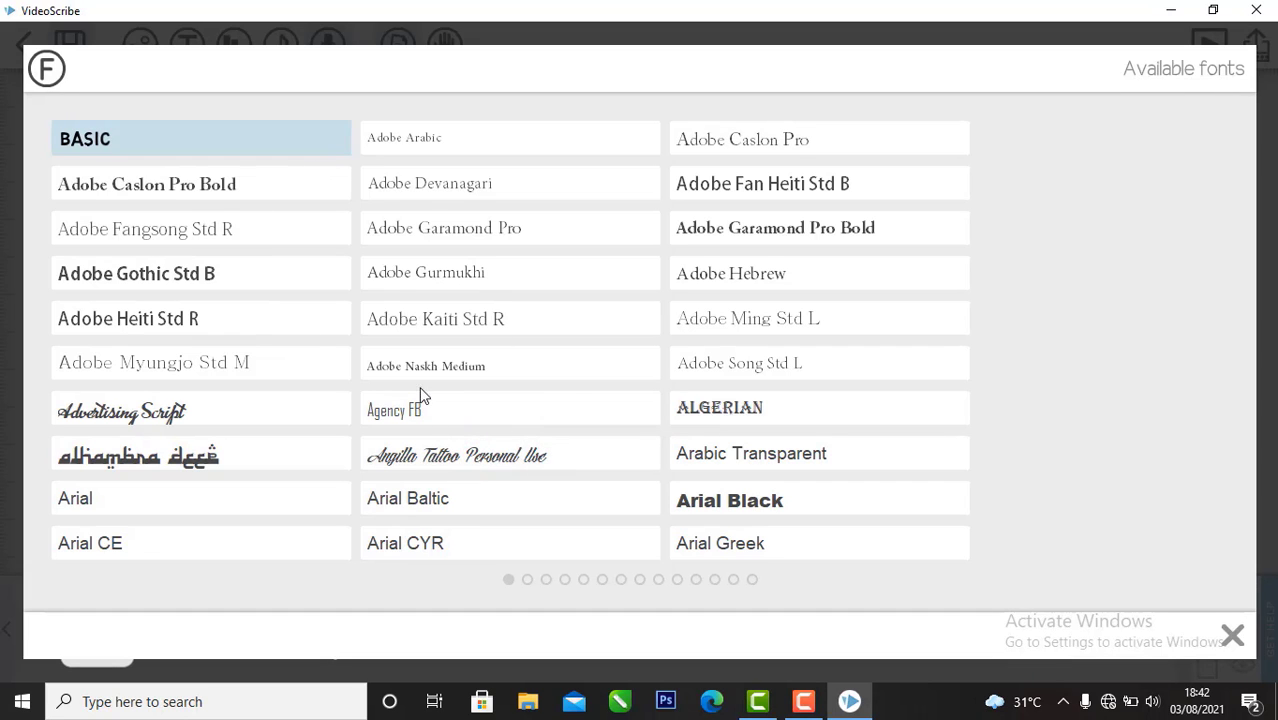
{"action": "left_click", "coordinate": [79, 145]}
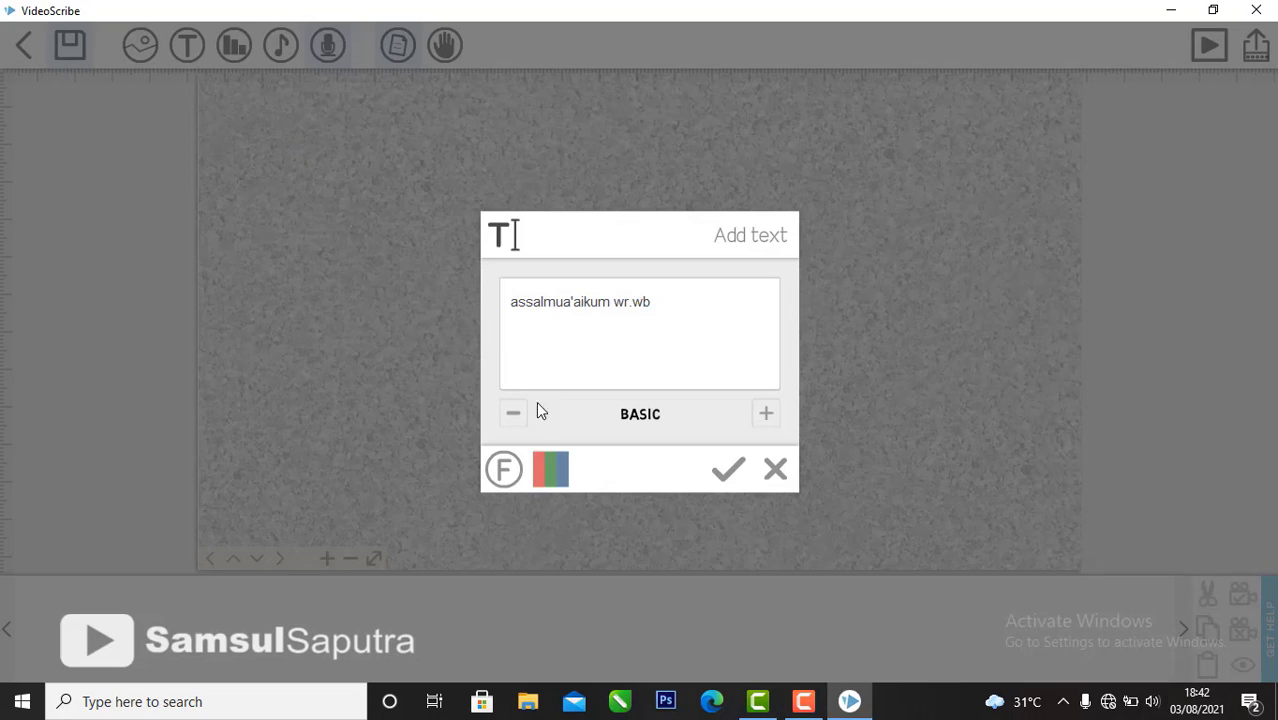
{"action": "left_click", "coordinate": [543, 470]}
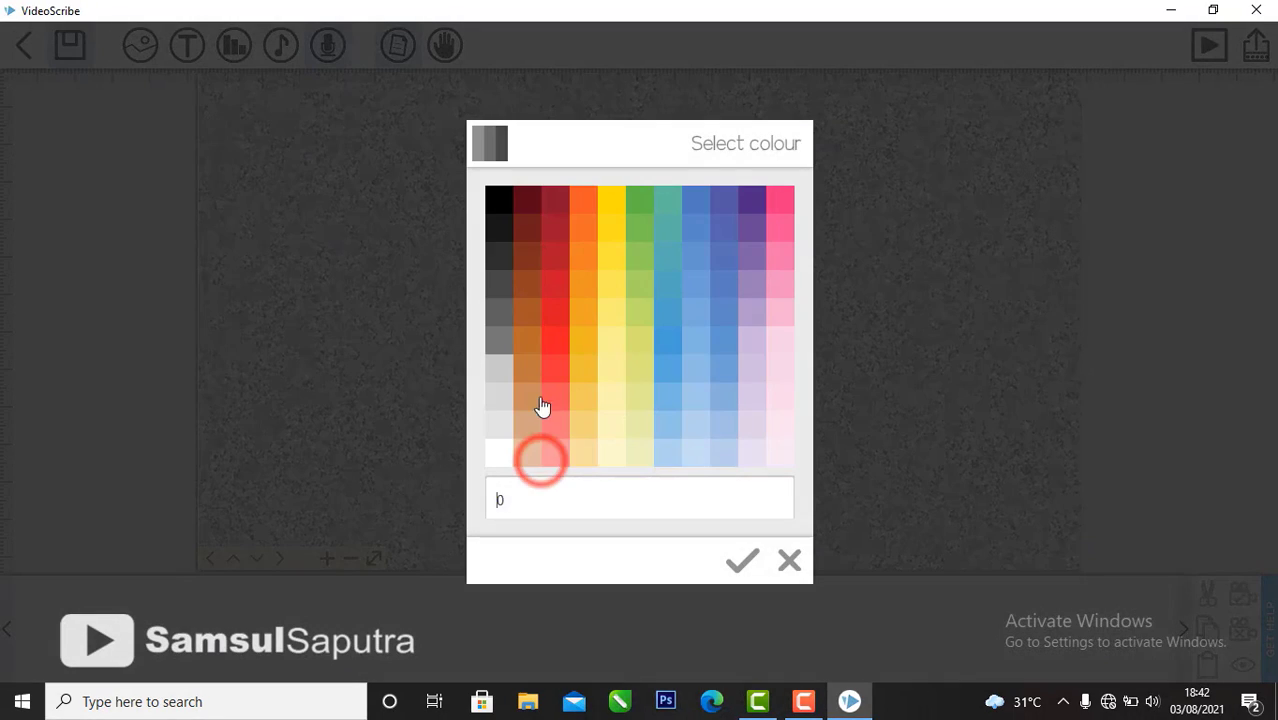
{"action": "left_click", "coordinate": [551, 266]}
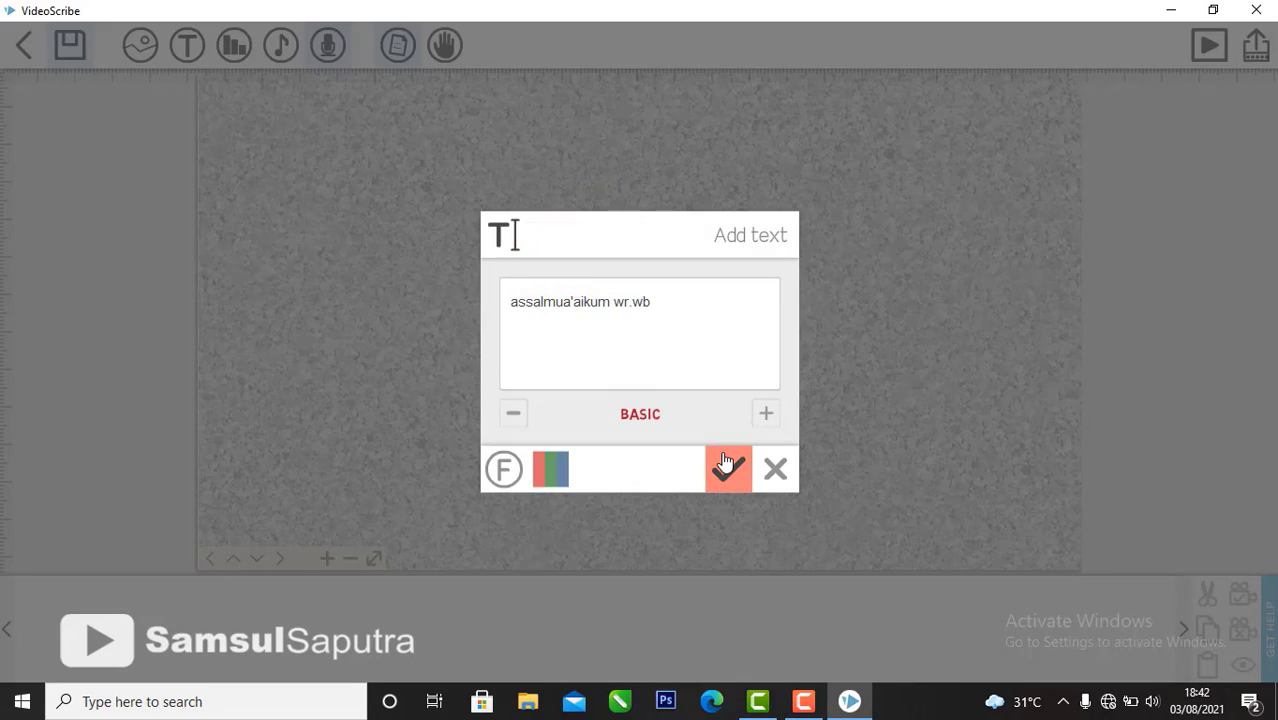
{"action": "left_click", "coordinate": [727, 463]}
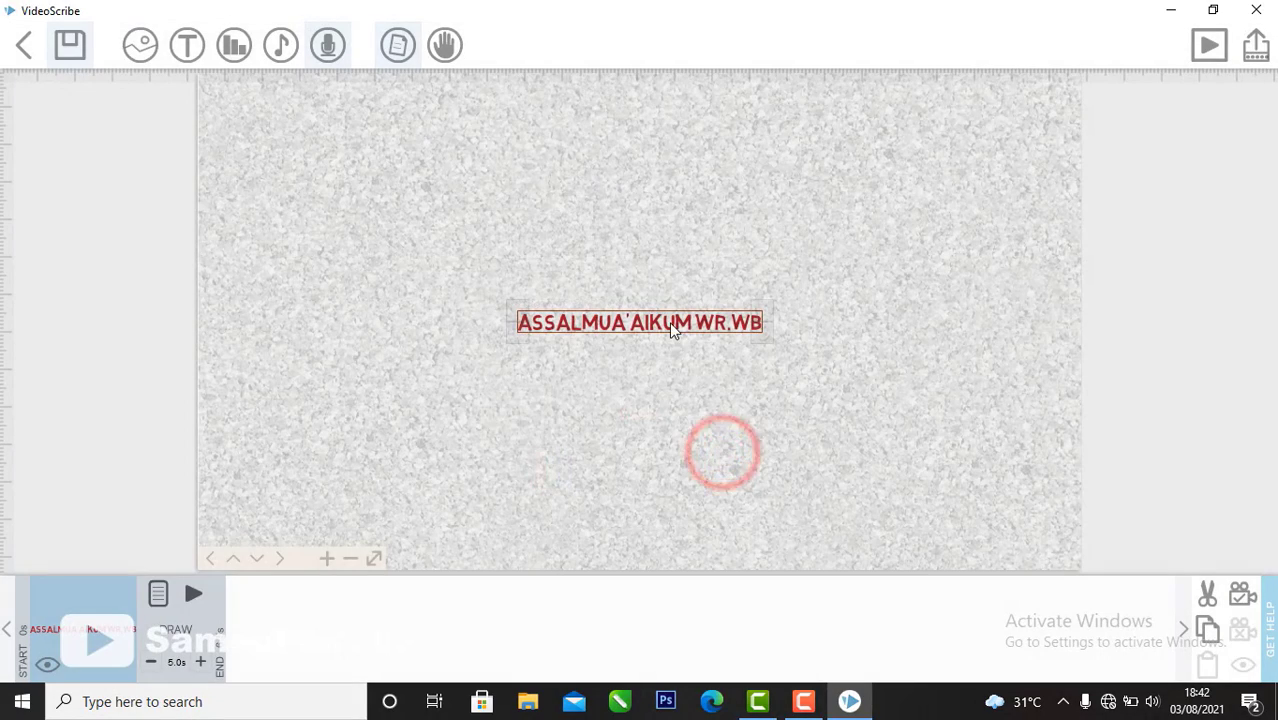
Step: Move the greeting text to the upper middle of the canvas and preview its drawing animation
{"action": "left_click_drag", "start_coordinate": [670, 322], "coordinate": [590, 218]}
{"action": "left_click_drag", "start_coordinate": [705, 172], "coordinate": [655, 193]}
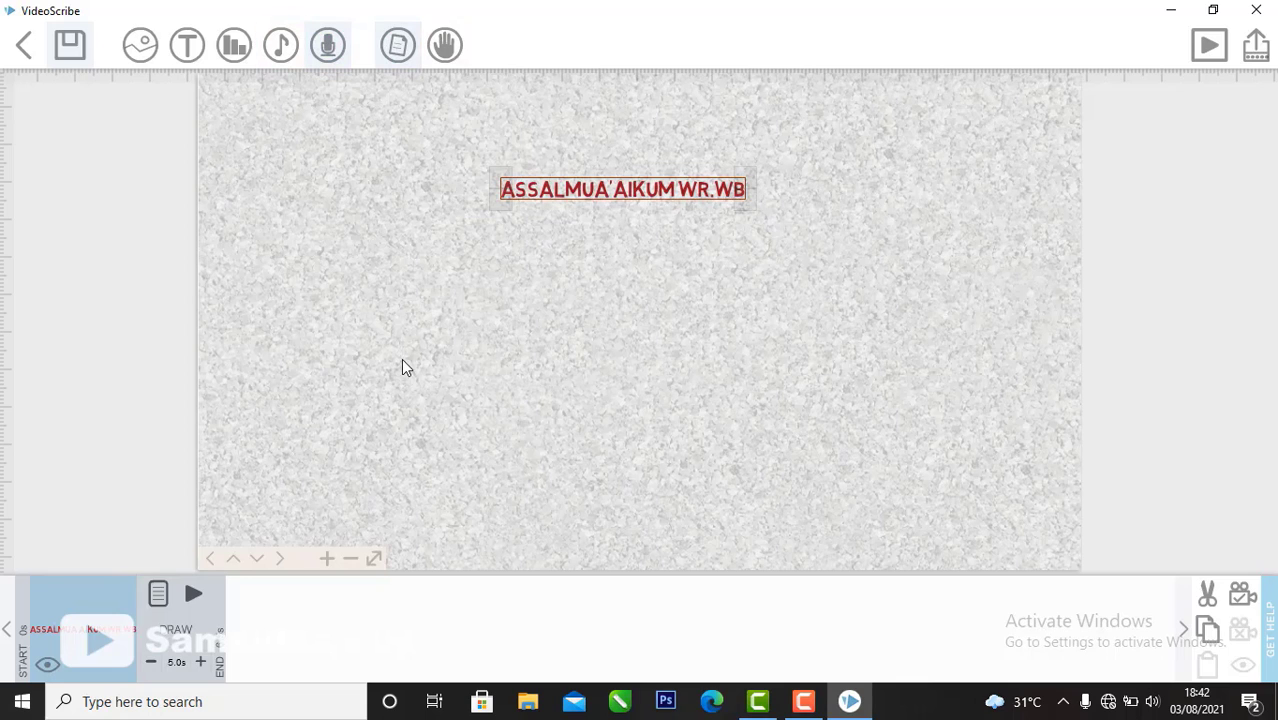
{"action": "left_click", "coordinate": [196, 594]}
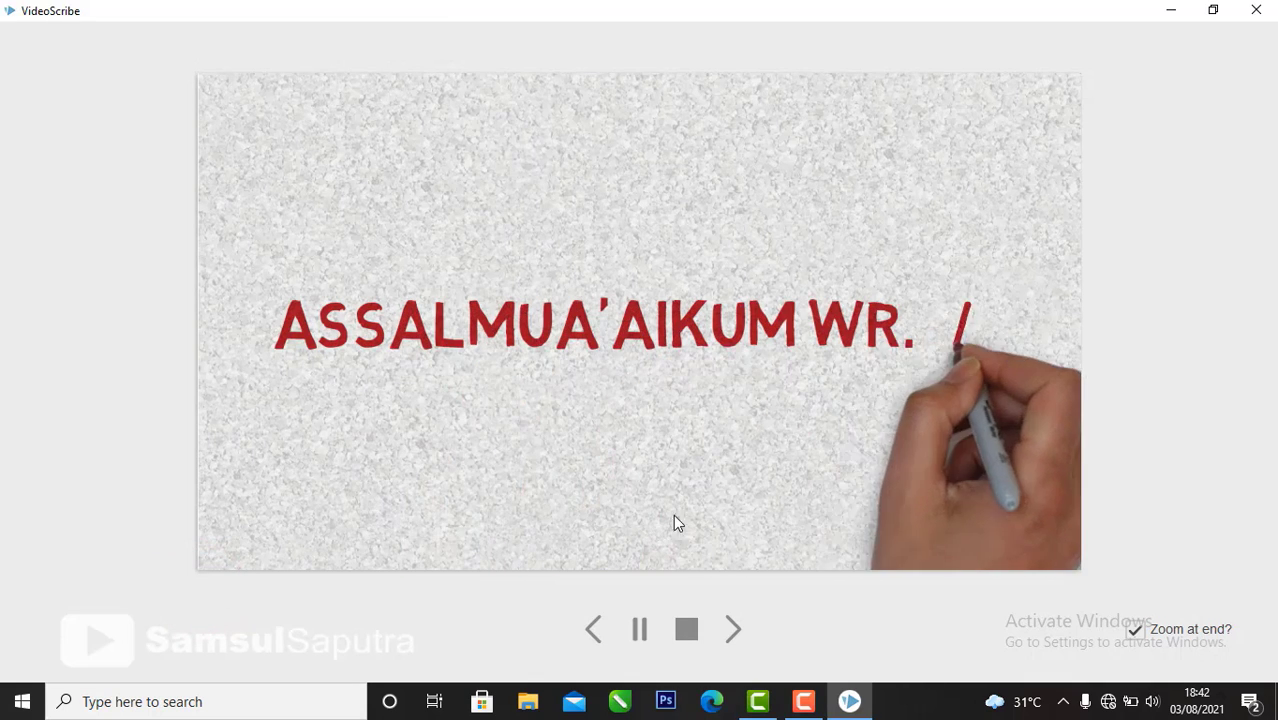
{"action": "left_click", "coordinate": [697, 627]}
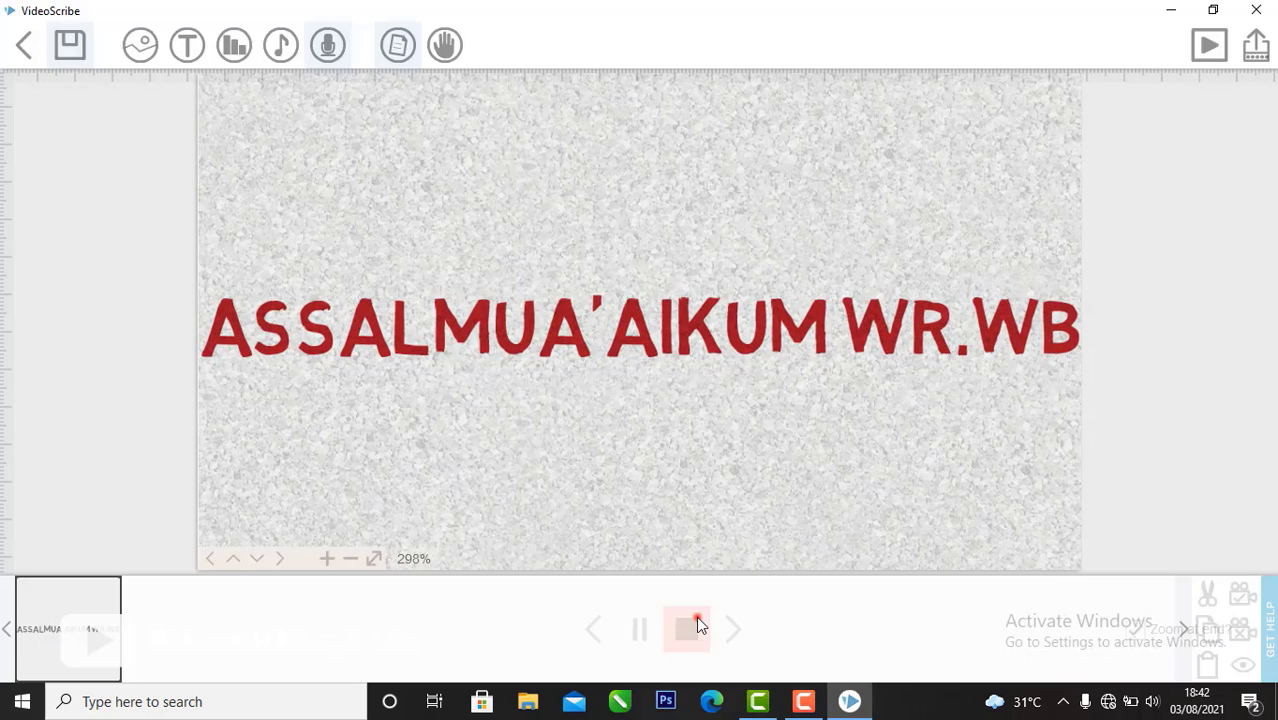
Step: Assign the hand with two extended fingers as the drawing hand in the greeting text's properties
{"action": "scroll", "coordinate": [581, 285], "scroll_direction": "down", "scroll_amount": 3}
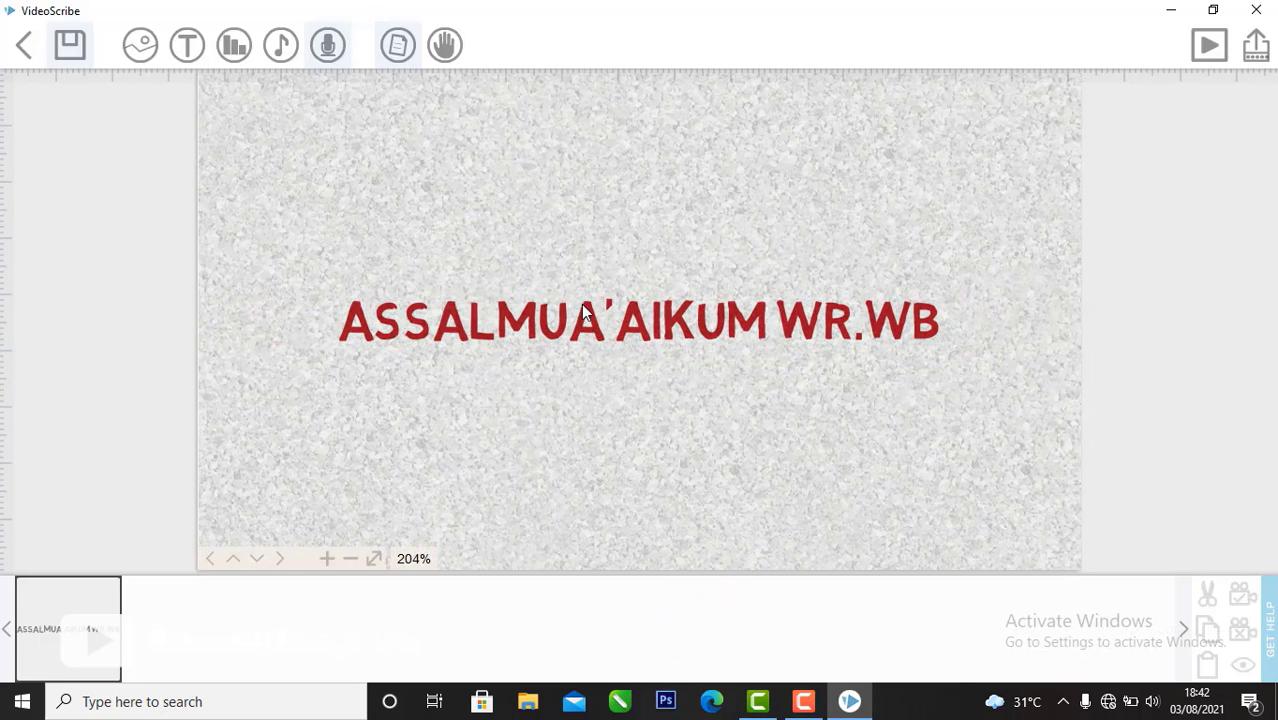
{"action": "left_click_drag", "start_coordinate": [582, 314], "coordinate": [580, 180]}
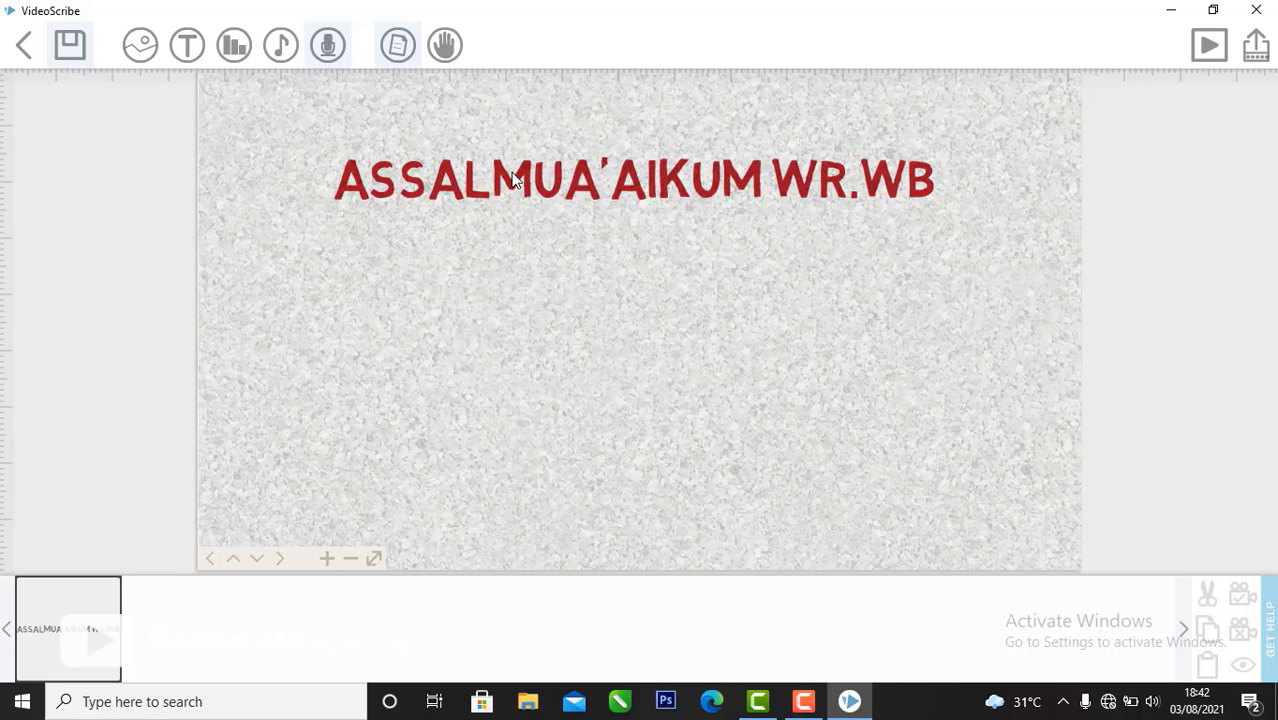
{"action": "left_click", "coordinate": [110, 614]}
{"action": "left_click", "coordinate": [159, 594]}
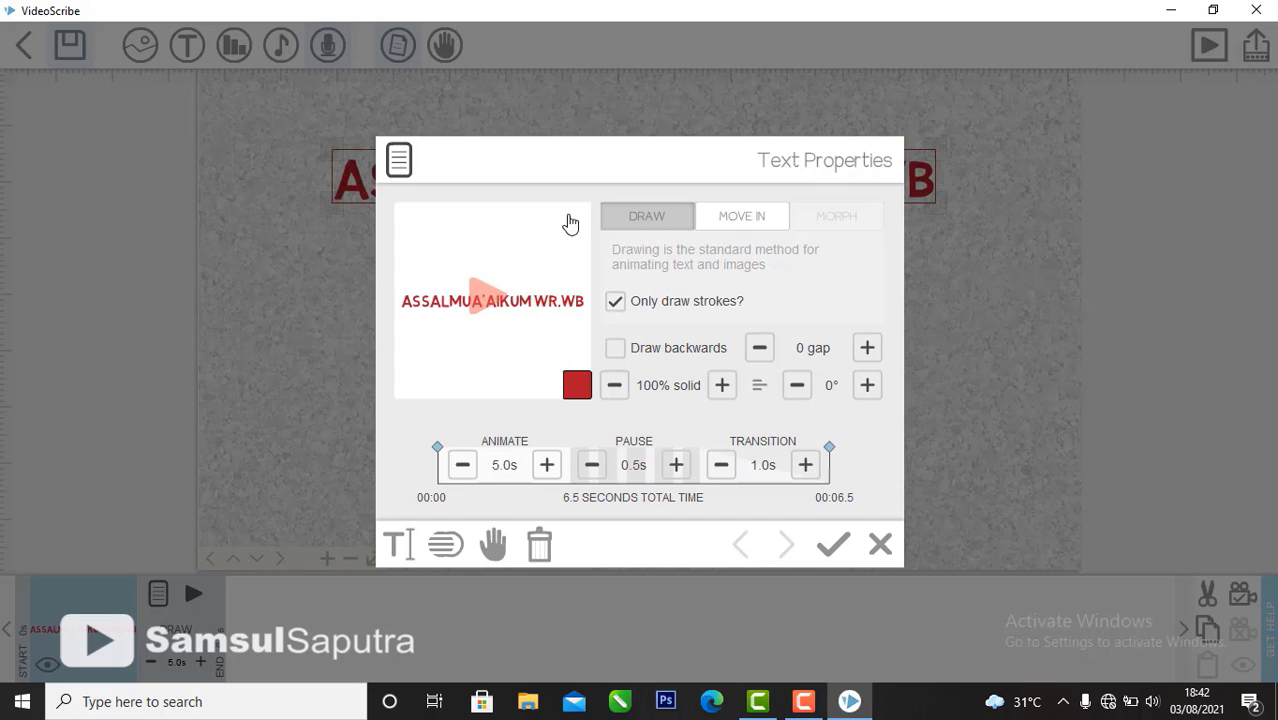
{"action": "left_click", "coordinate": [494, 538]}
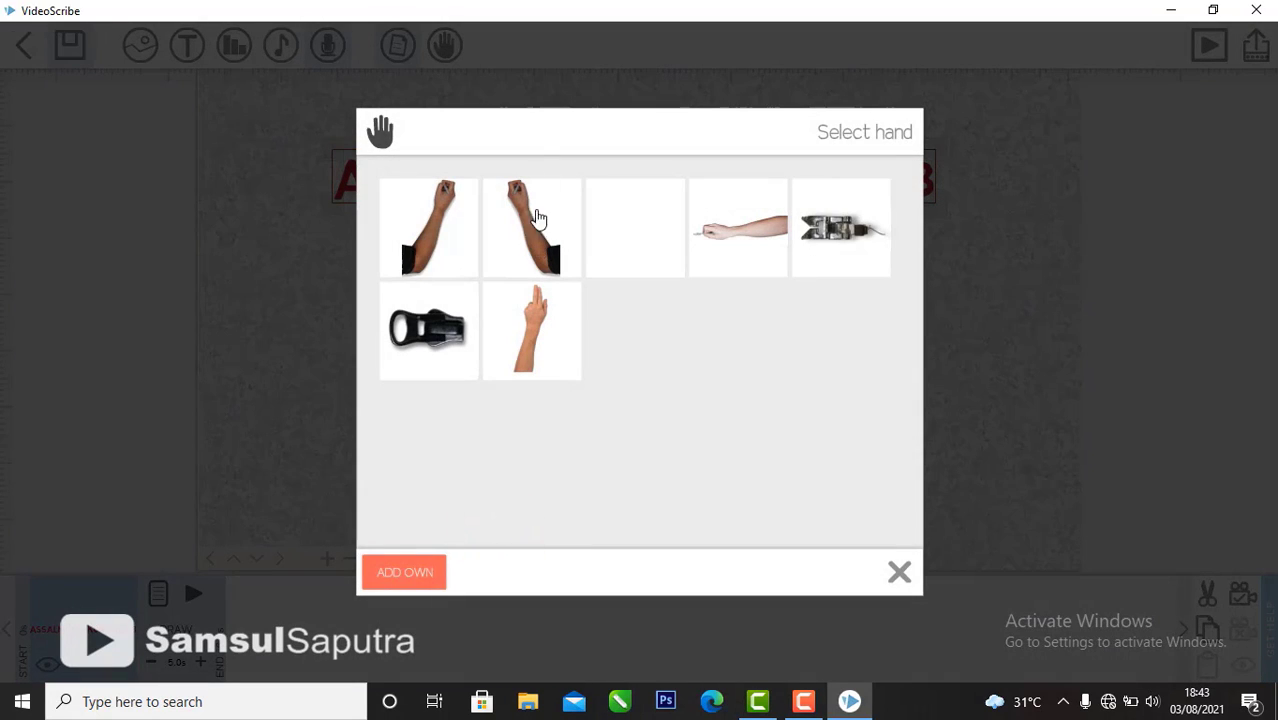
{"action": "left_click", "coordinate": [551, 134]}
{"action": "left_click", "coordinate": [547, 328]}
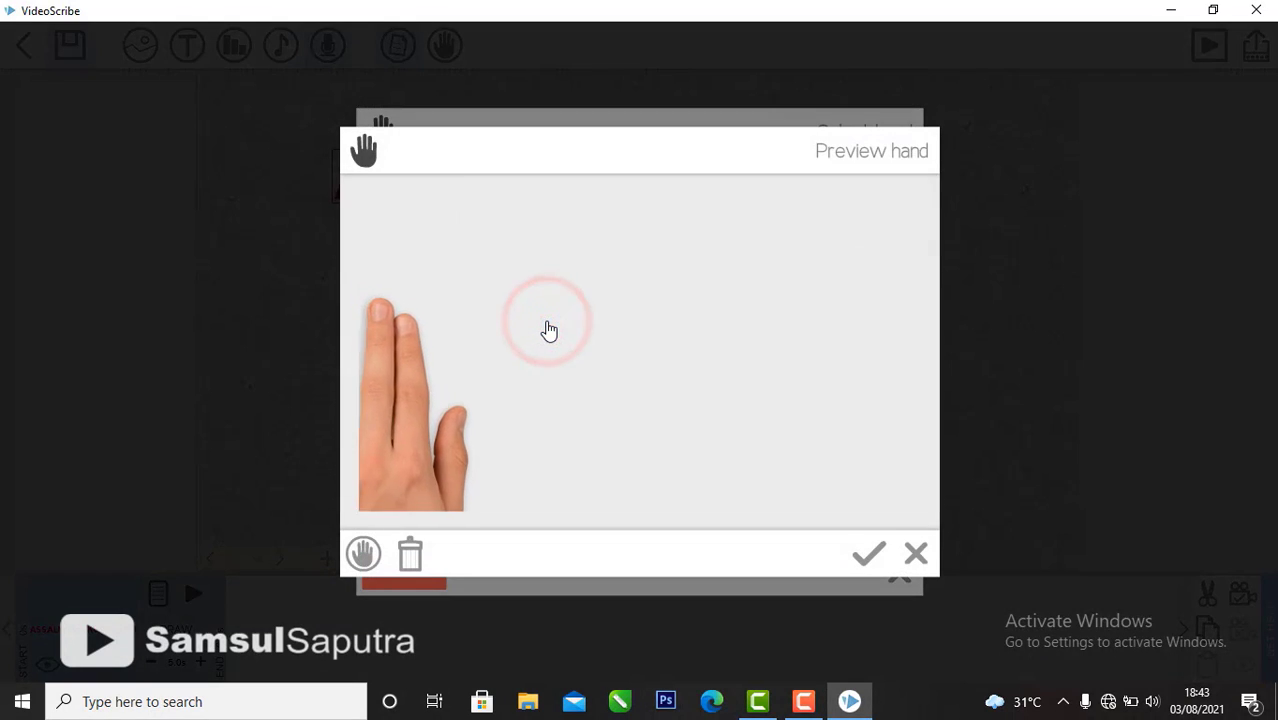
{"action": "left_click", "coordinate": [862, 551]}
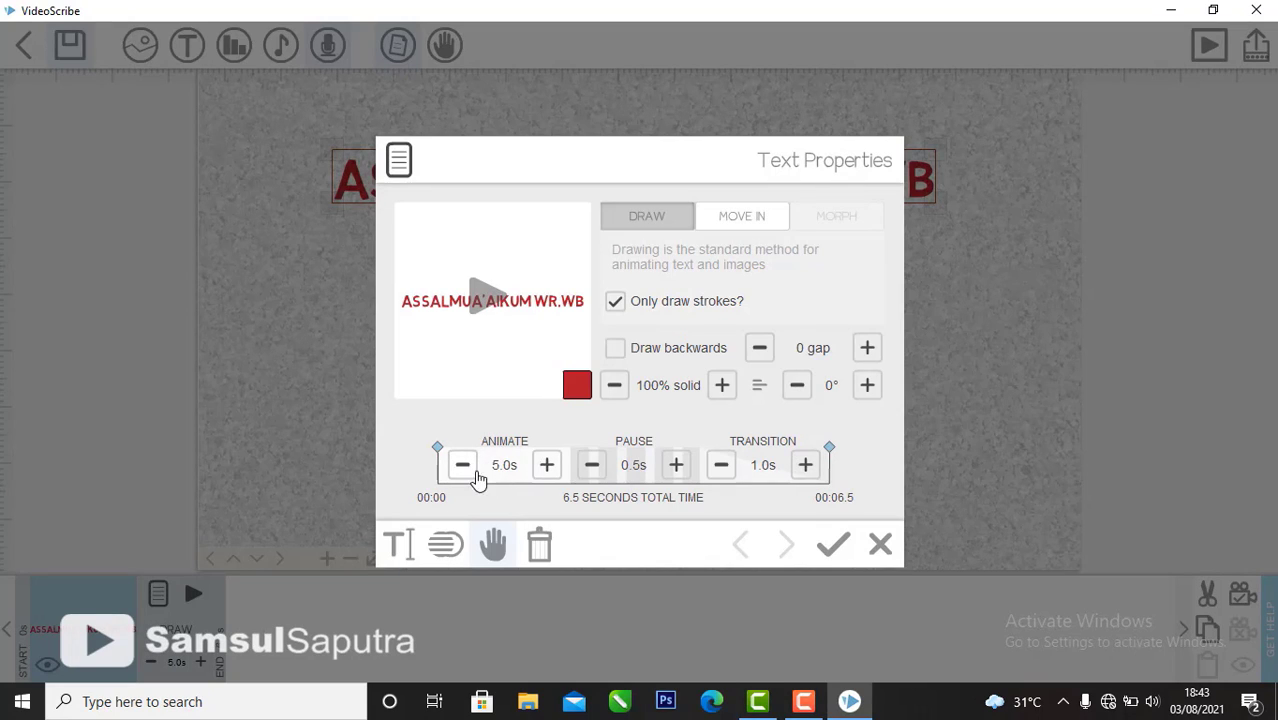
Step: Set the greeting text's animate time to 8.5 s and transition to 0.5 s, and preview the animation
{"action": "left_click", "coordinate": [547, 466]}
{"action": "left_click", "coordinate": [547, 466]}
{"action": "left_click", "coordinate": [547, 466]}
{"action": "left_click", "coordinate": [547, 466]}
{"action": "left_click", "coordinate": [547, 466]}
{"action": "left_click", "coordinate": [547, 466]}
{"action": "left_click", "coordinate": [547, 466]}
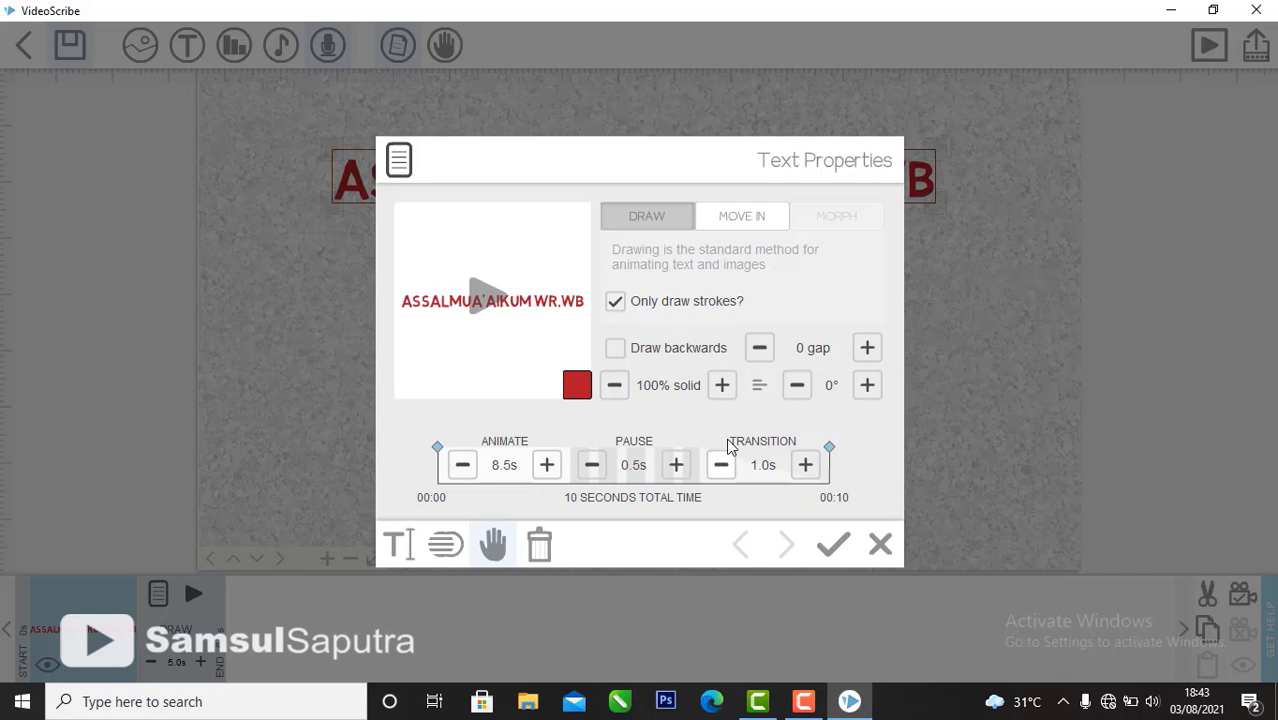
{"action": "left_click", "coordinate": [722, 468]}
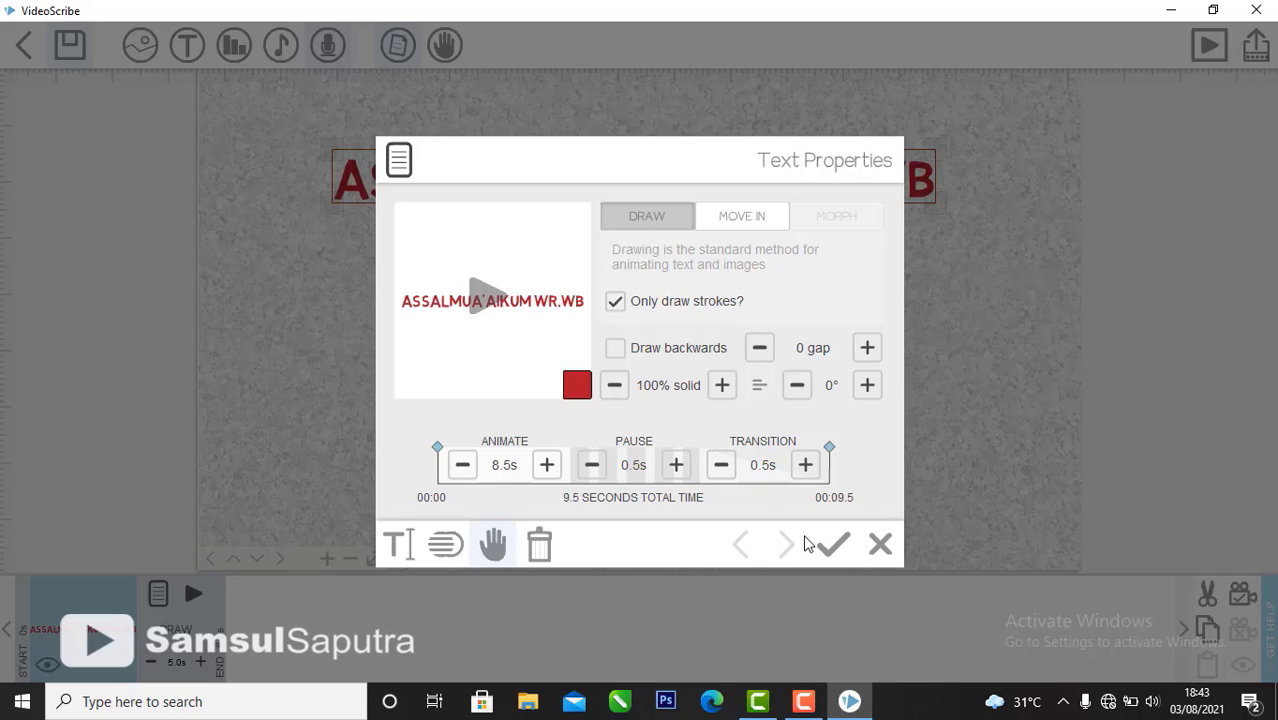
{"action": "left_click", "coordinate": [834, 545]}
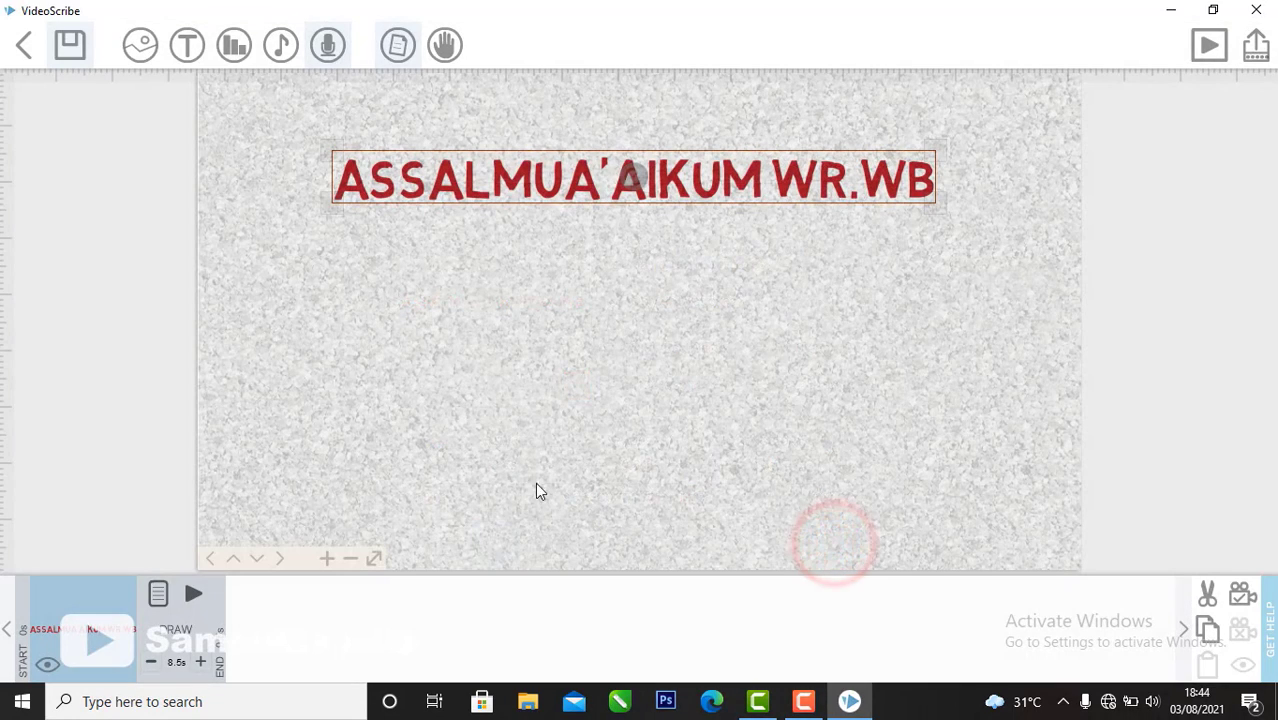
{"action": "left_click", "coordinate": [193, 594]}
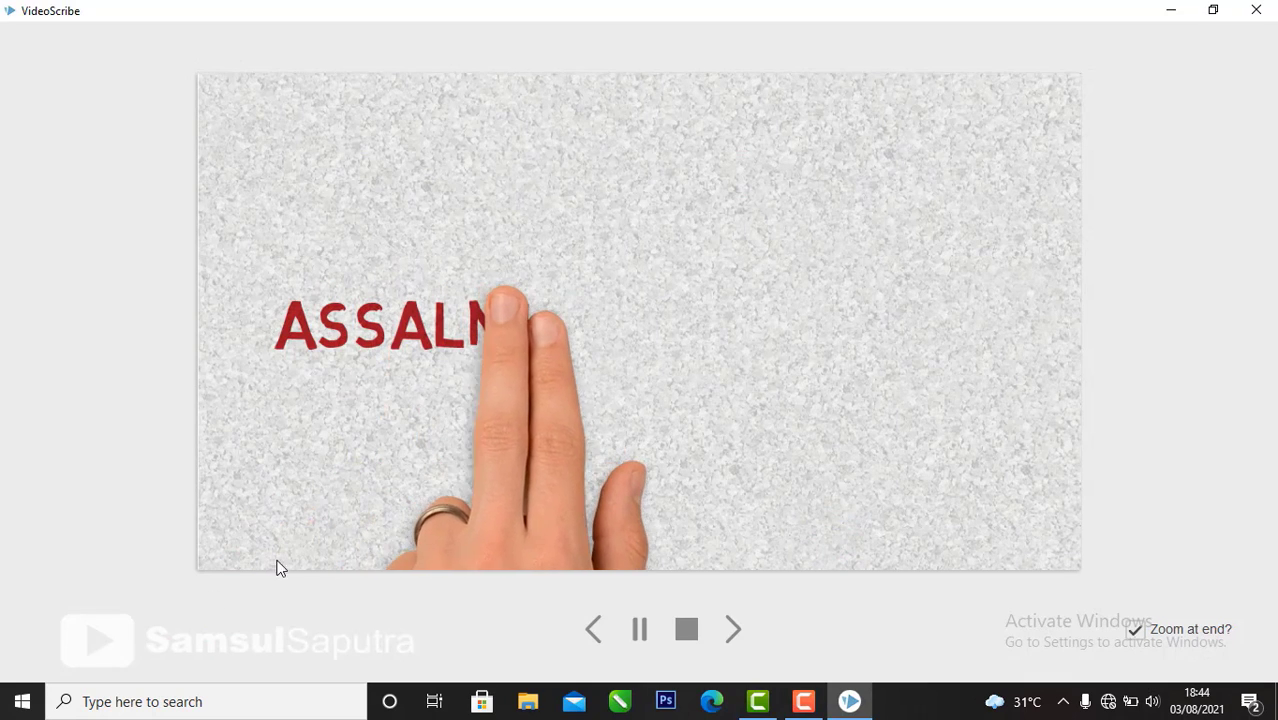
{"action": "left_click", "coordinate": [686, 629]}
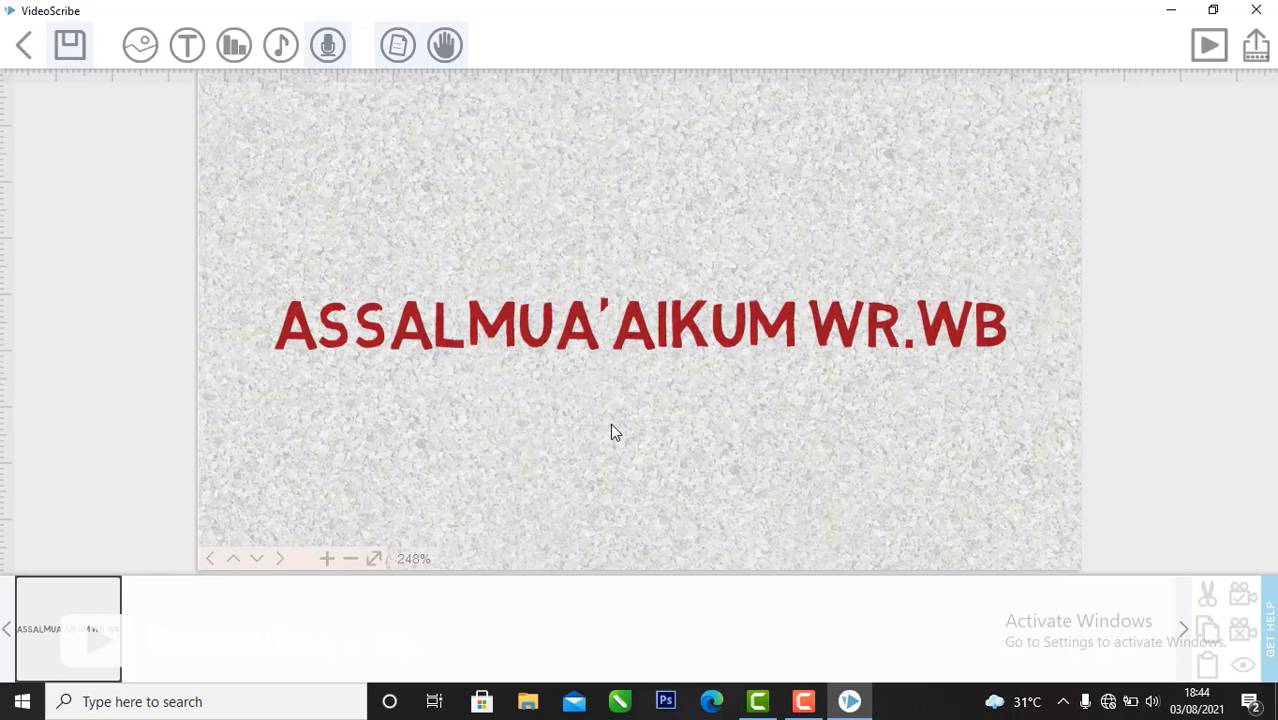
Step: Set the greeting text's animate time to 1.0 s and preview its drawing animation
{"action": "left_click", "coordinate": [112, 638]}
{"action": "left_click", "coordinate": [158, 593]}
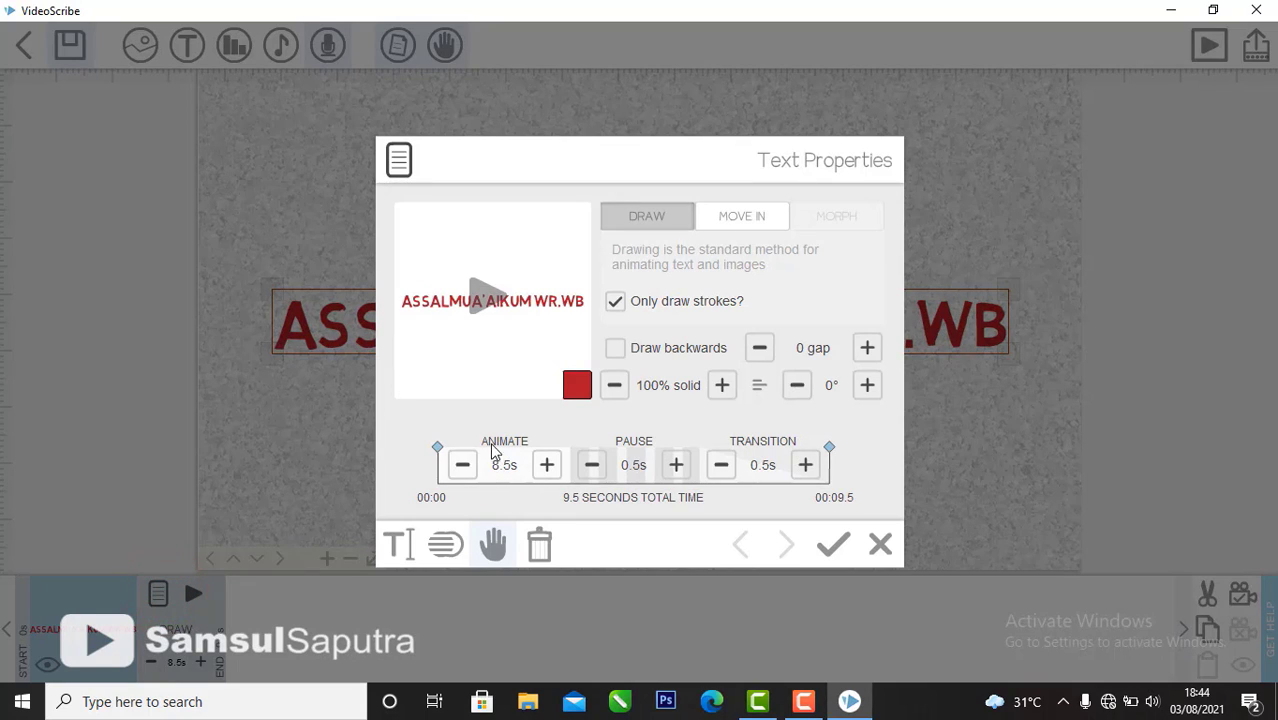
{"action": "left_click", "coordinate": [461, 466]}
{"action": "left_click", "coordinate": [461, 466]}
{"action": "left_click", "coordinate": [461, 466]}
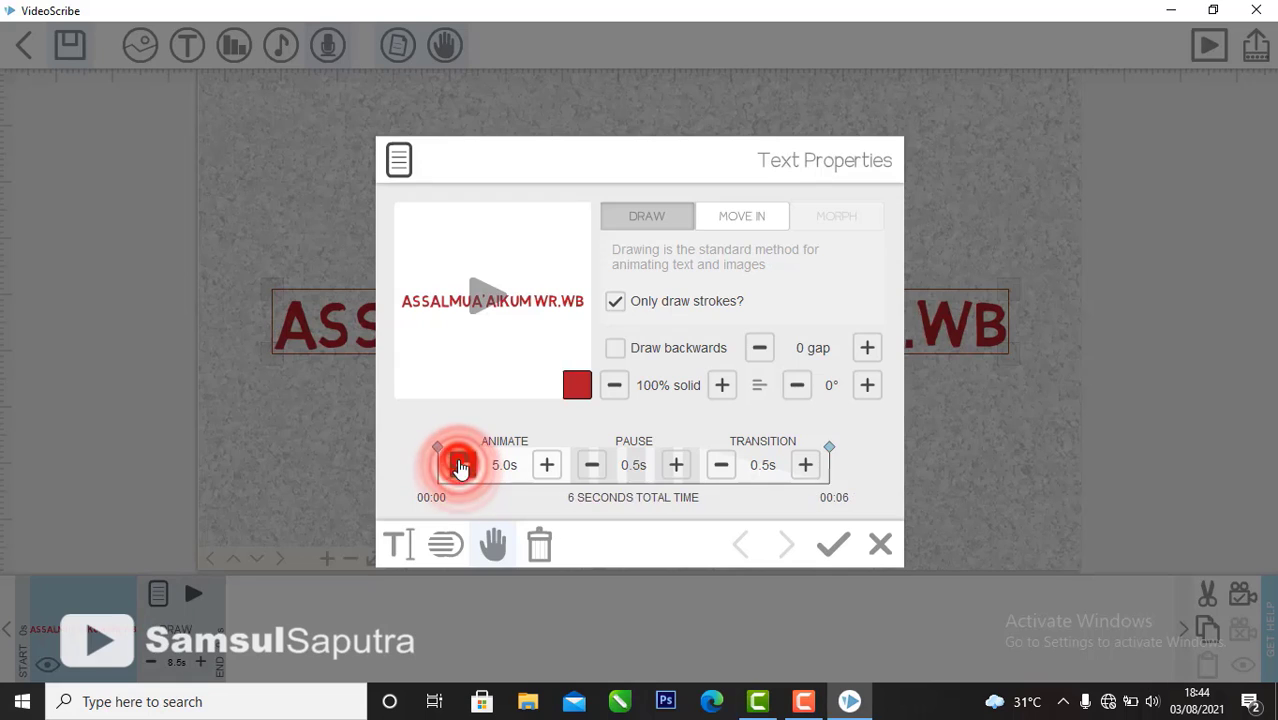
{"action": "left_click", "coordinate": [461, 466]}
{"action": "left_click", "coordinate": [461, 466]}
{"action": "left_click", "coordinate": [461, 466]}
{"action": "left_click", "coordinate": [461, 466]}
{"action": "left_click", "coordinate": [461, 466]}
{"action": "left_click", "coordinate": [461, 466]}
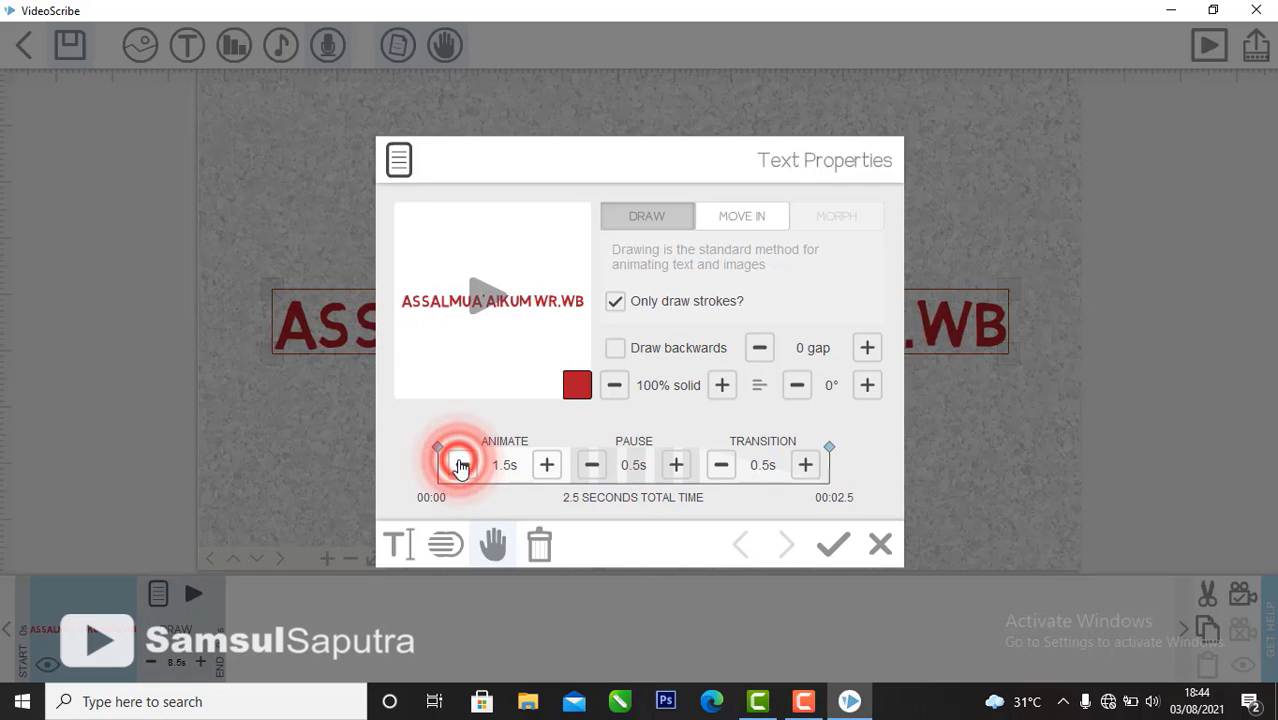
{"action": "left_click", "coordinate": [461, 466]}
{"action": "left_click", "coordinate": [461, 466]}
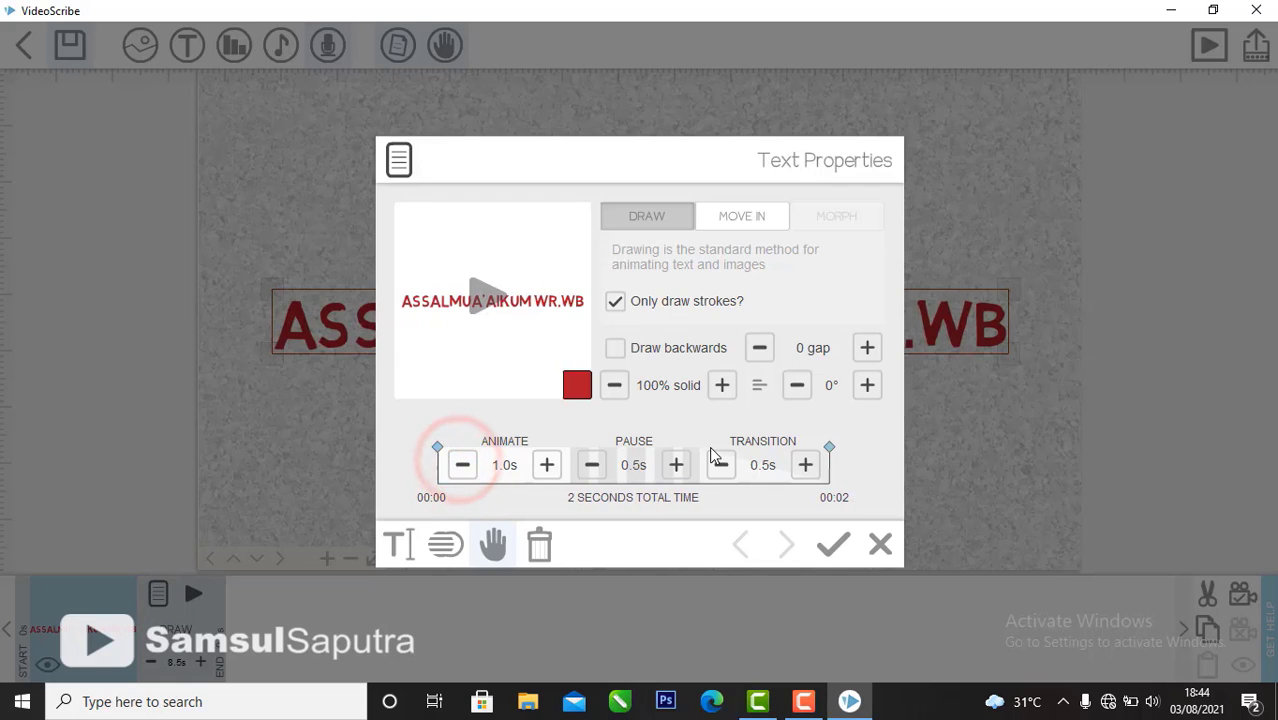
{"action": "left_click", "coordinate": [833, 543]}
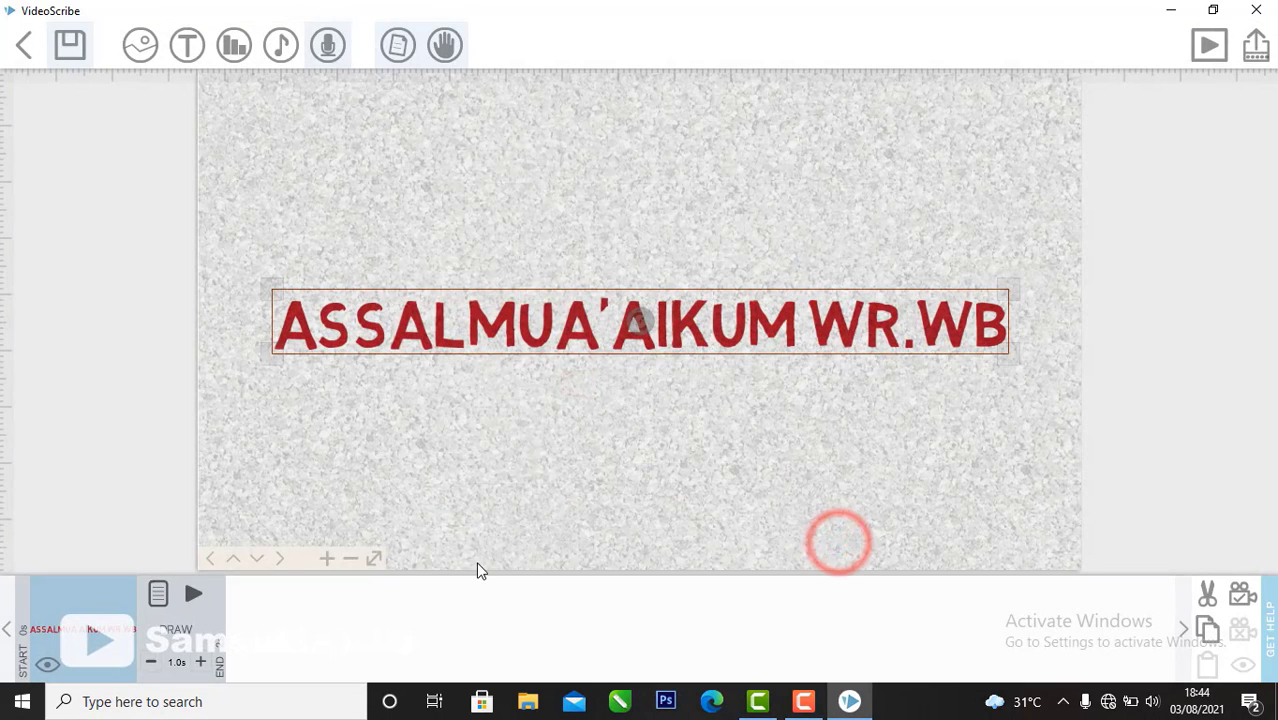
{"action": "left_click", "coordinate": [193, 593]}
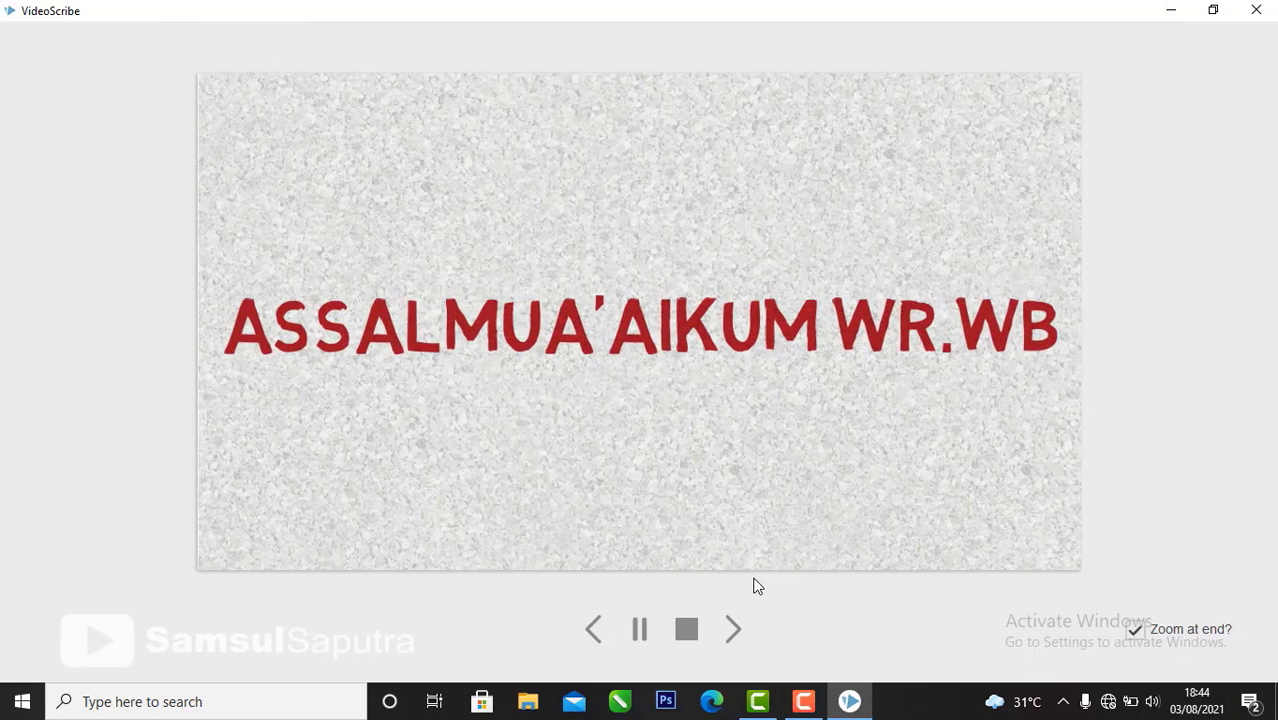
{"action": "left_click", "coordinate": [686, 628]}
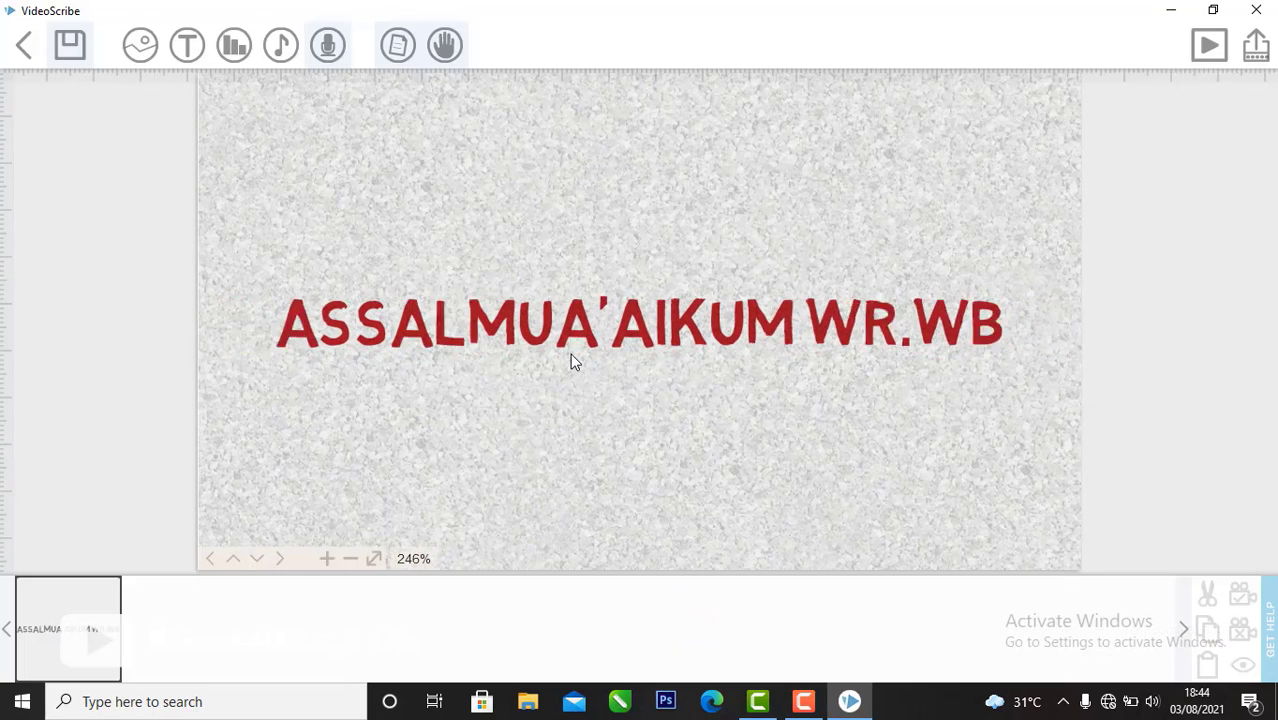
Step: Move the greeting text to the upper part of the canvas and set its animate time to 5.5 s
{"action": "left_click_drag", "start_coordinate": [578, 327], "coordinate": [578, 260]}
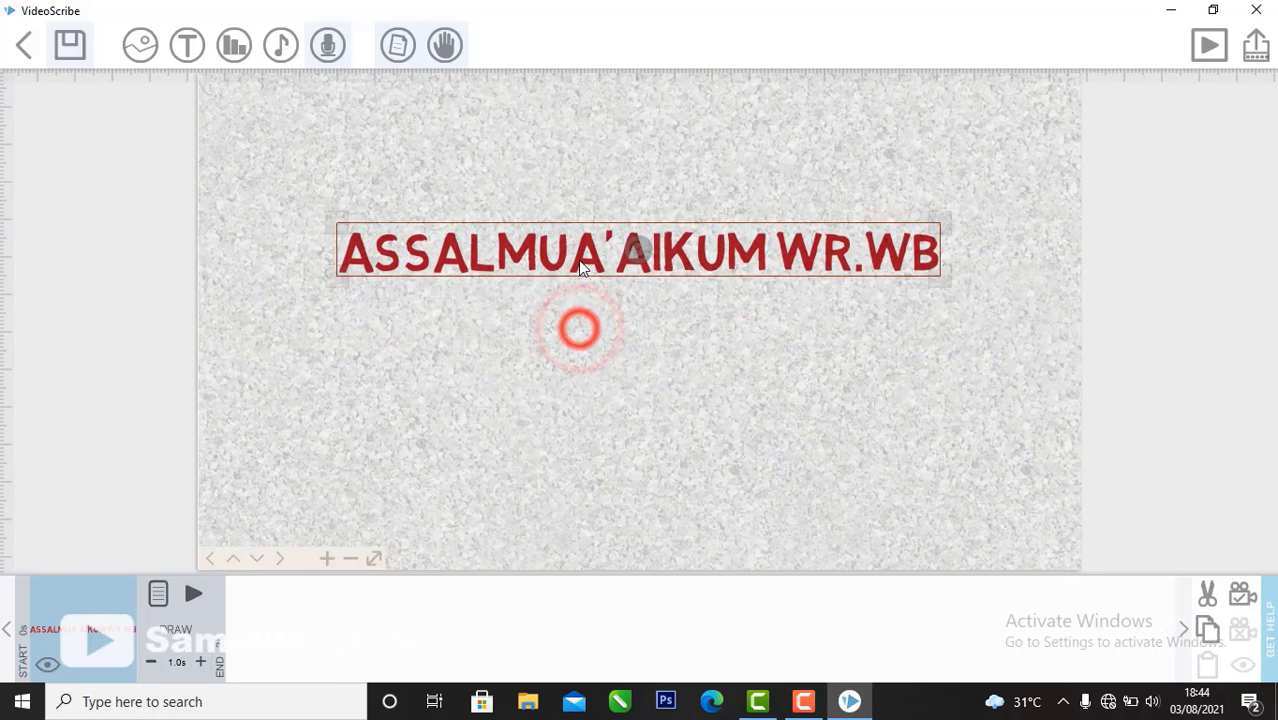
{"action": "left_click", "coordinate": [158, 594]}
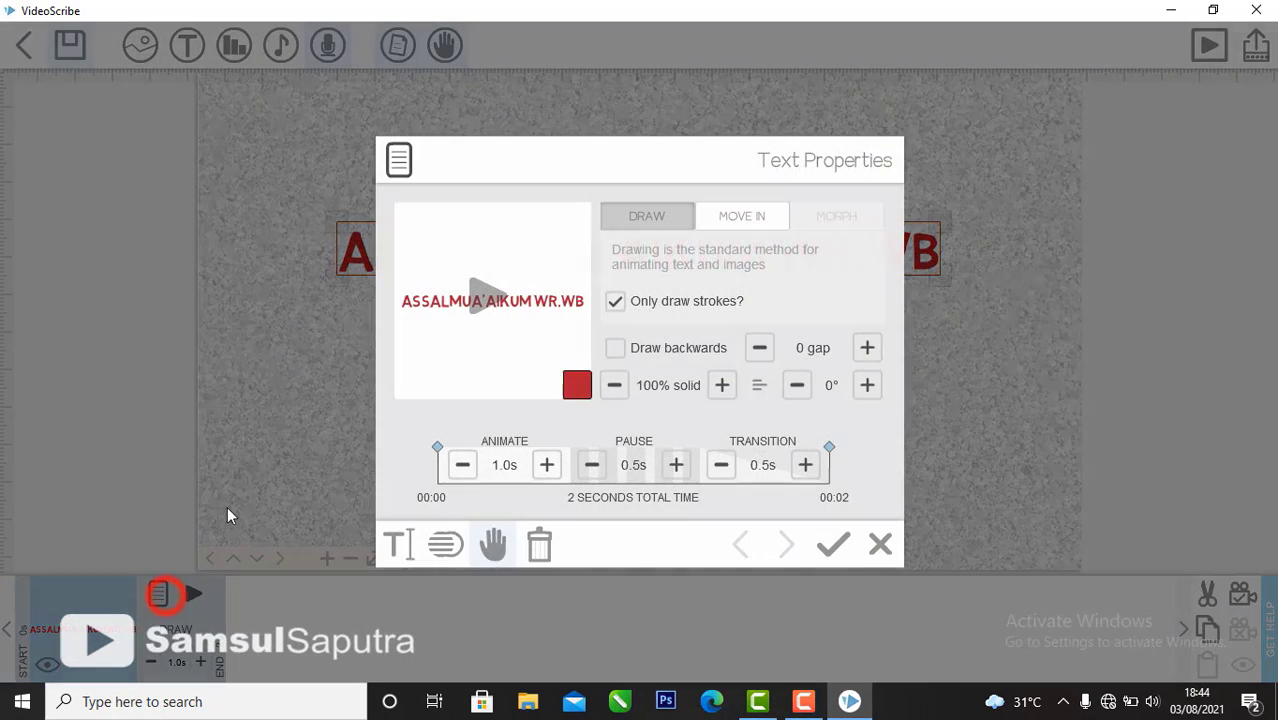
{"action": "left_click", "coordinate": [547, 466]}
{"action": "left_click", "coordinate": [547, 466]}
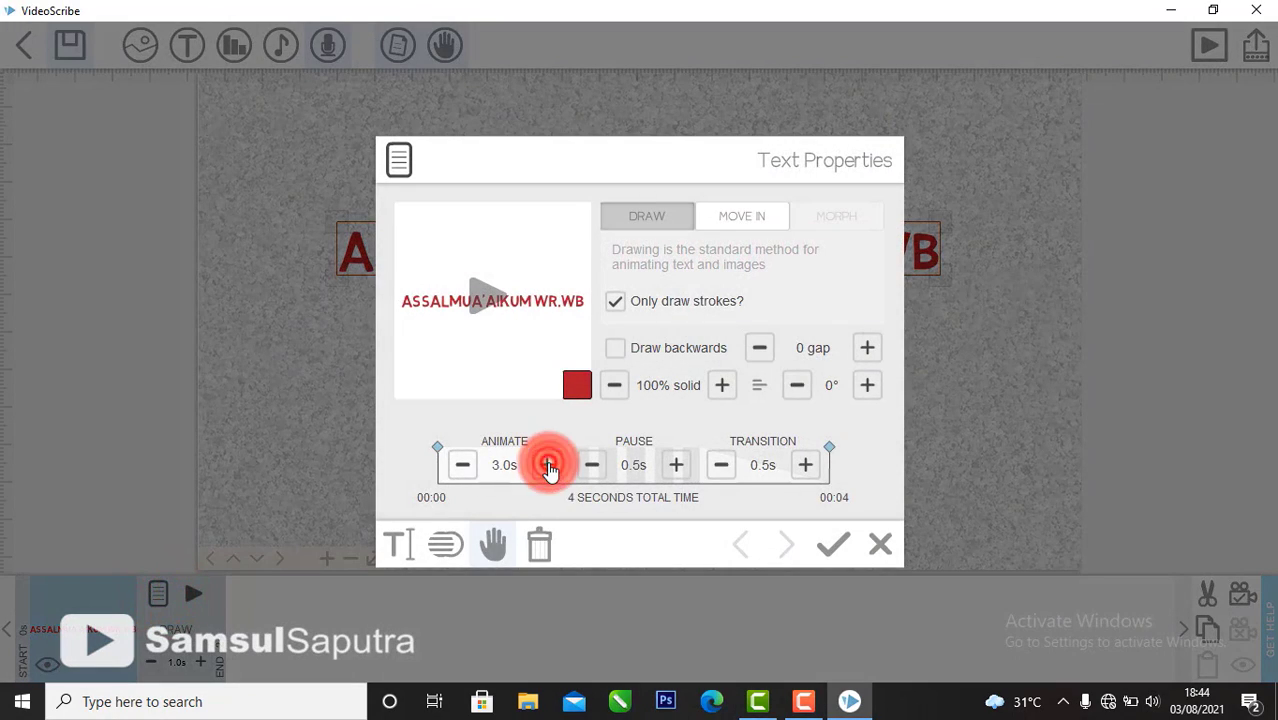
{"action": "left_click", "coordinate": [547, 466]}
{"action": "left_click", "coordinate": [547, 466]}
{"action": "left_click", "coordinate": [547, 466]}
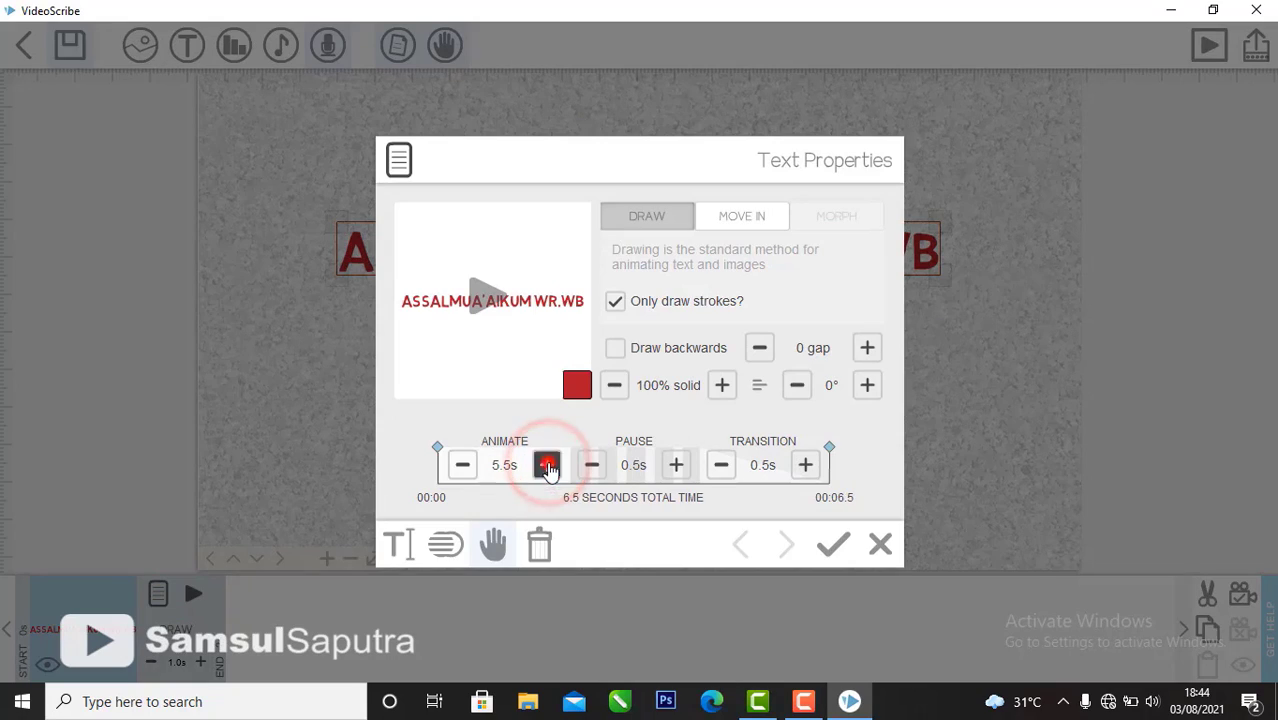
{"action": "left_click", "coordinate": [836, 550]}
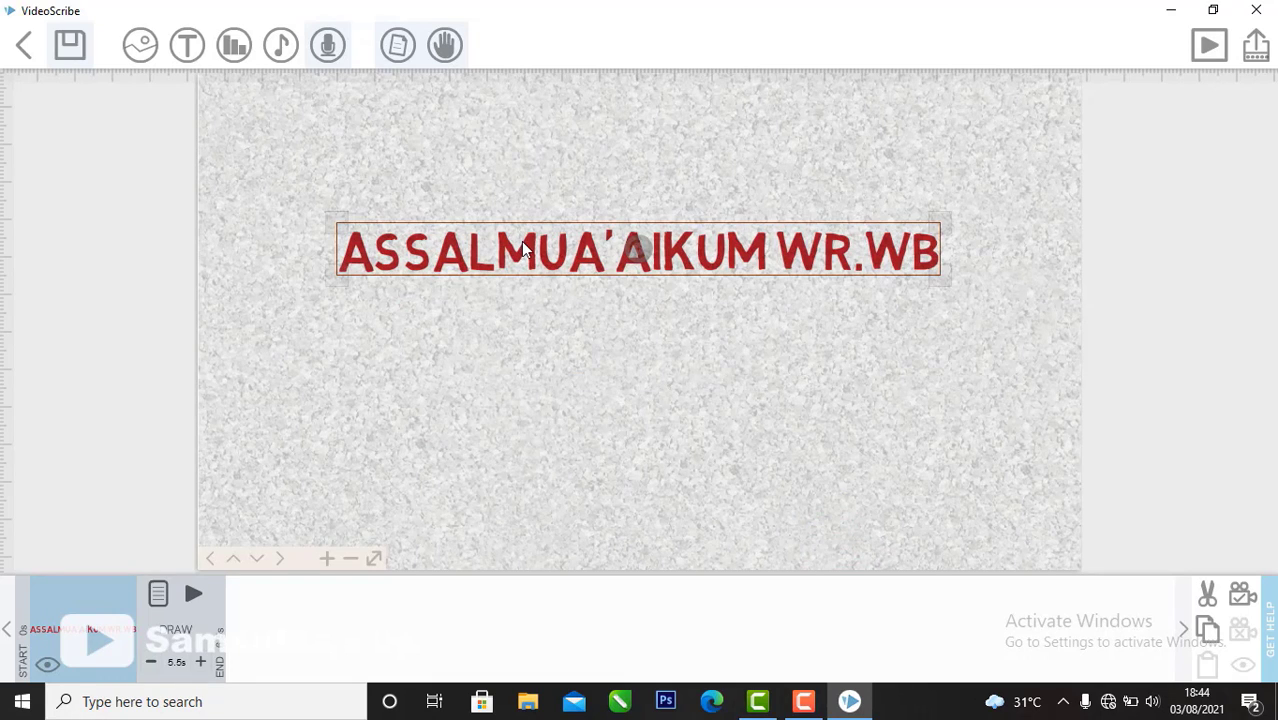
{"action": "left_click_drag", "start_coordinate": [522, 248], "coordinate": [524, 228]}
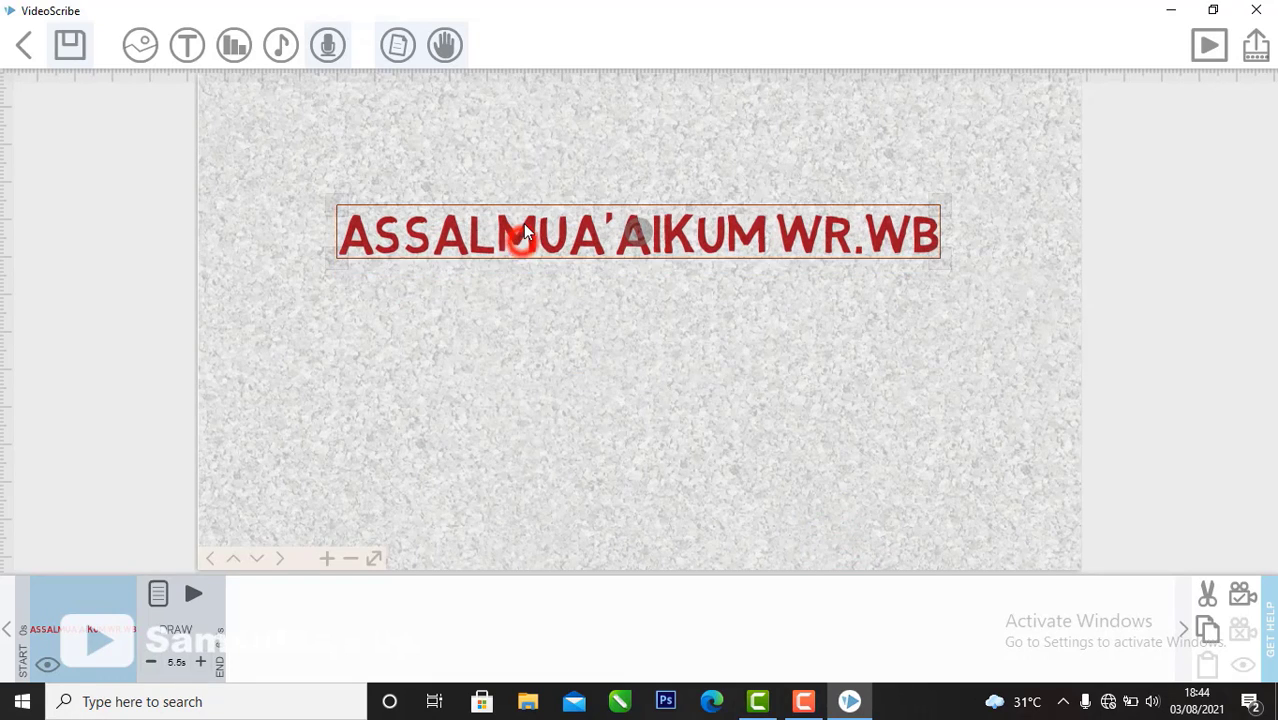
Step: Search the image library for "people" and browse several pages of the results
{"action": "left_click", "coordinate": [139, 46]}
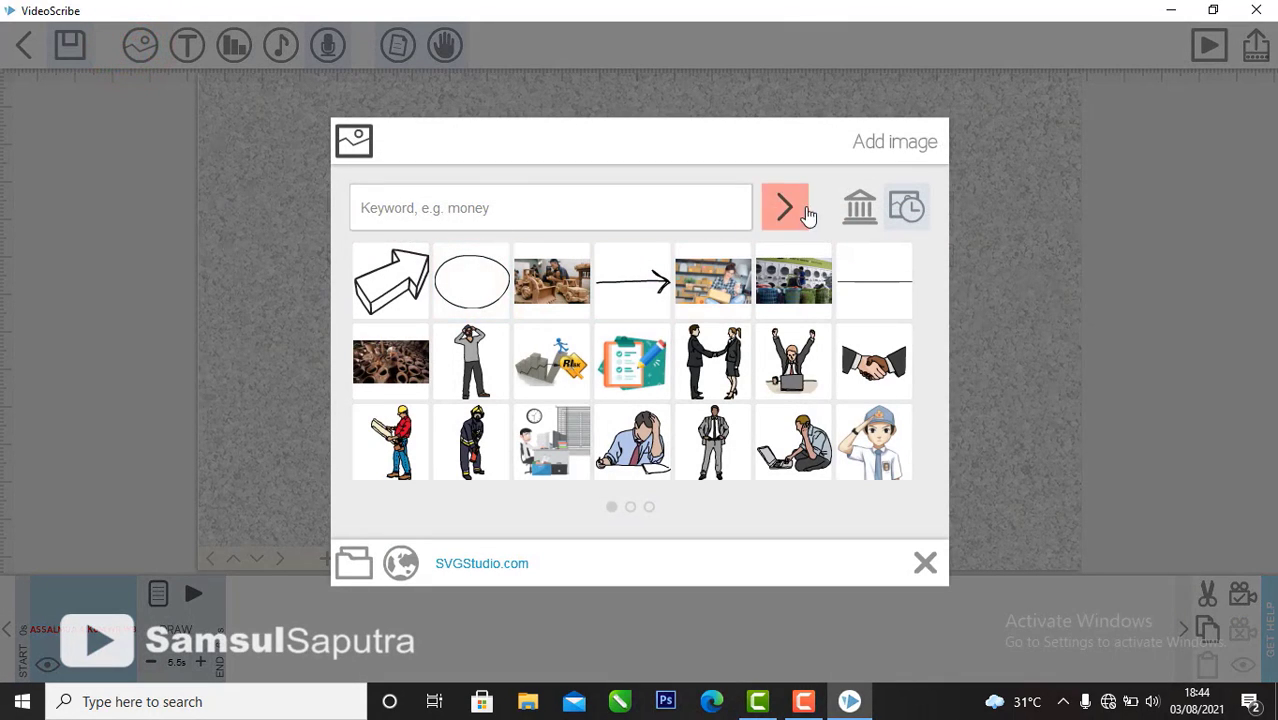
{"action": "left_click", "coordinate": [616, 203]}
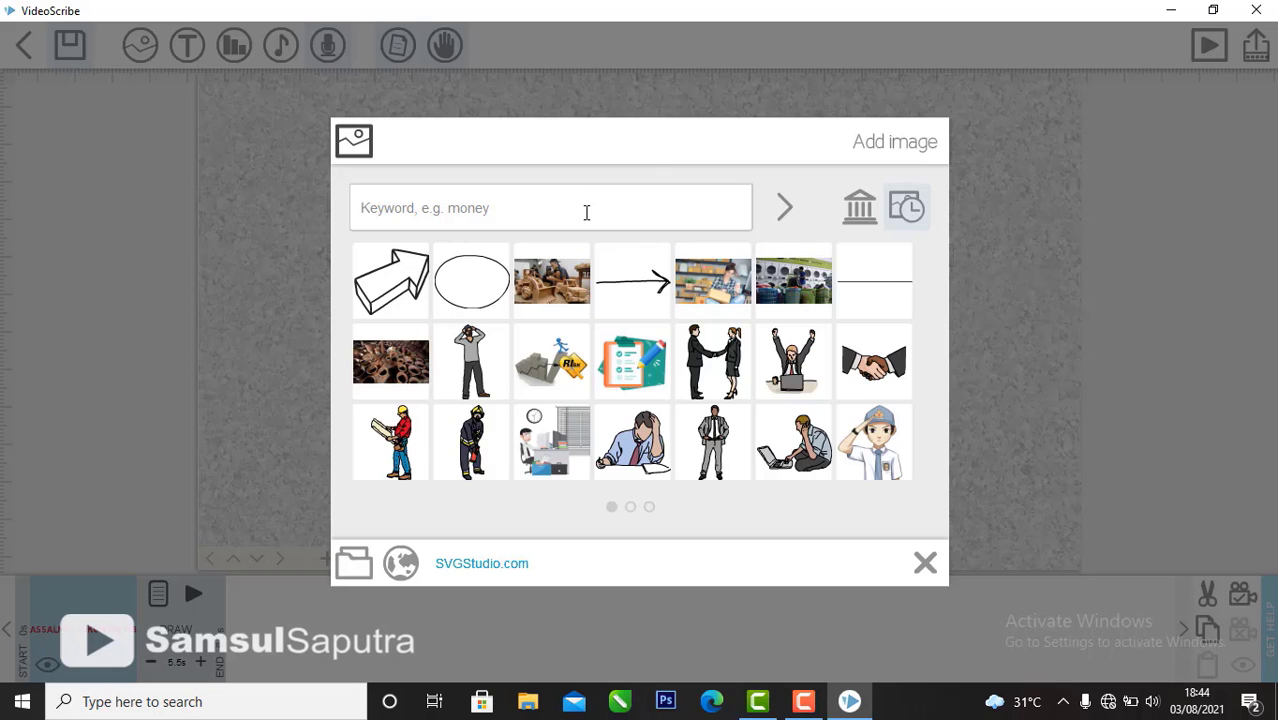
{"action": "type", "text": "people"}
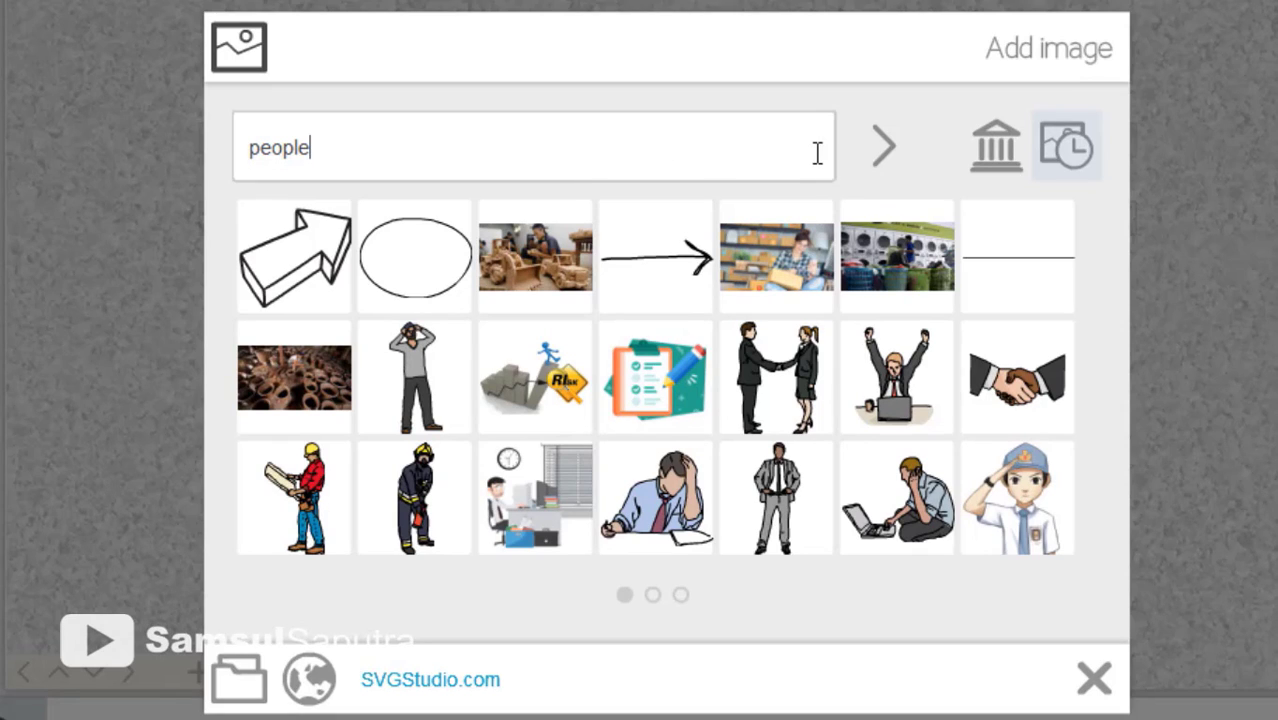
{"action": "left_click", "coordinate": [884, 146]}
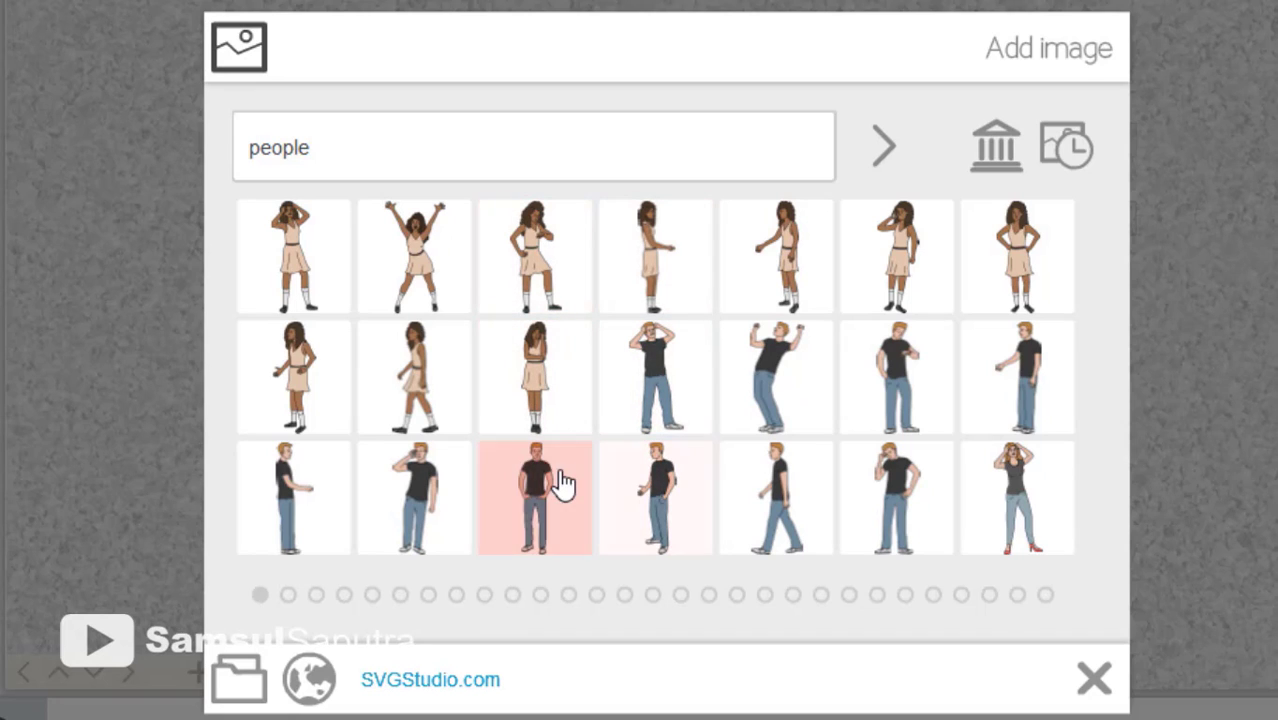
{"action": "left_click", "coordinate": [484, 594]}
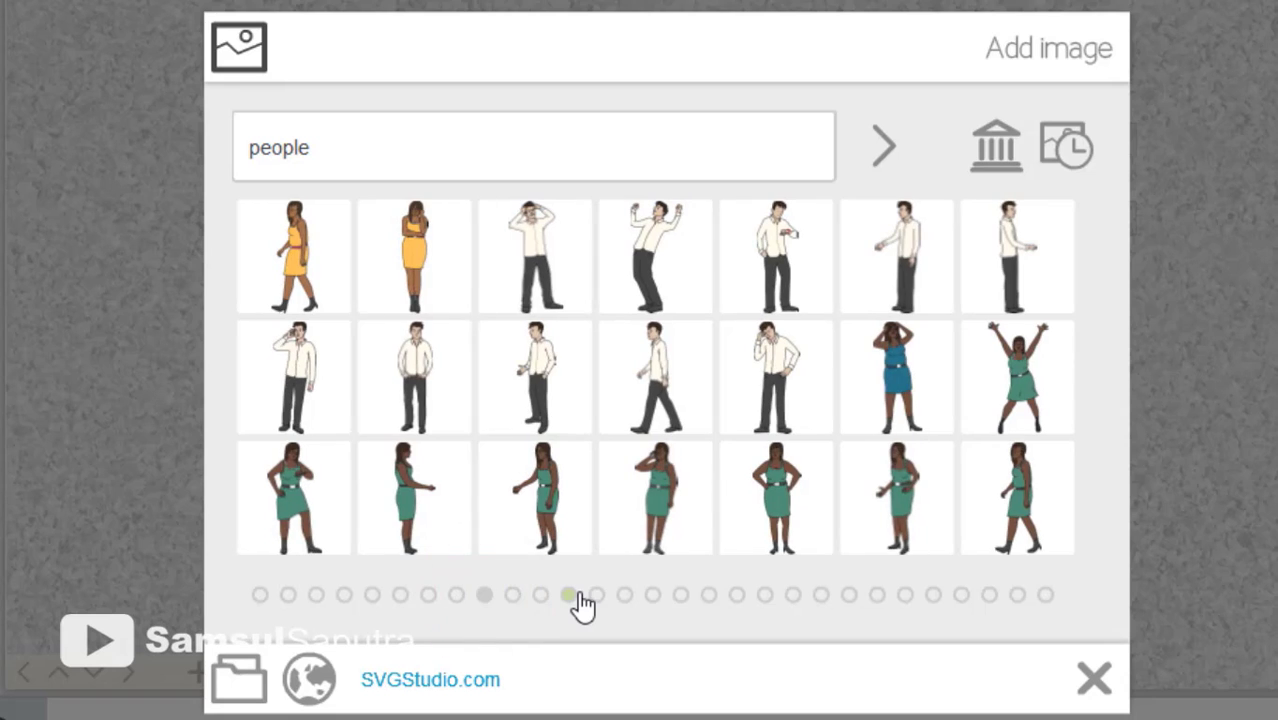
{"action": "left_click", "coordinate": [594, 596]}
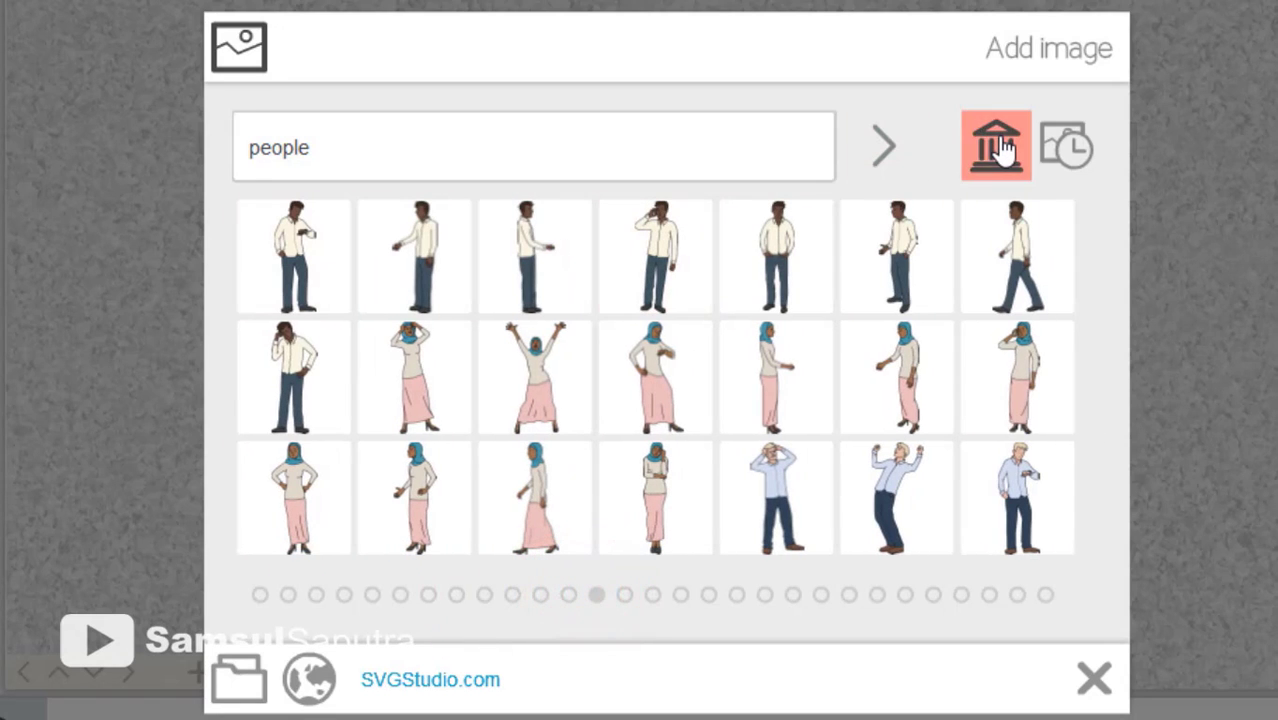
Step: Add the image of a man in a tie presenting at a whiteboard from the library's People category
{"action": "left_click", "coordinate": [1003, 148]}
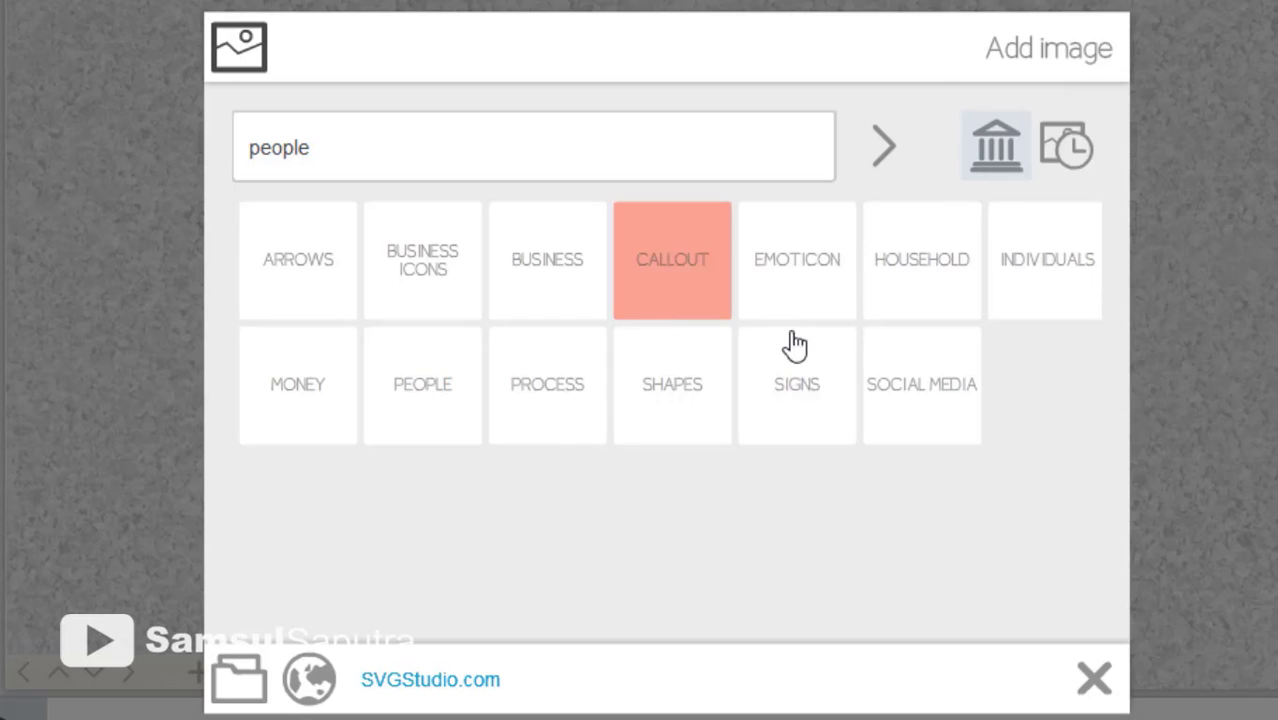
{"action": "left_click", "coordinate": [901, 377]}
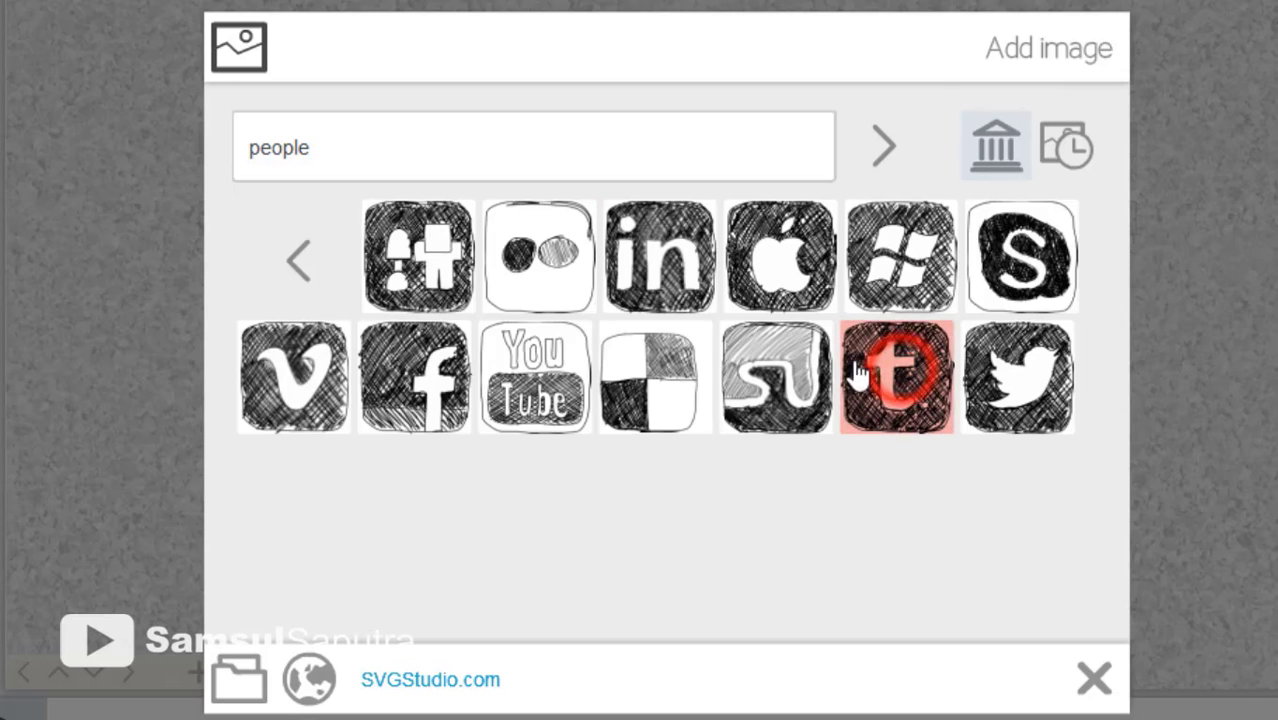
{"action": "left_click", "coordinate": [314, 278]}
{"action": "left_click", "coordinate": [386, 390]}
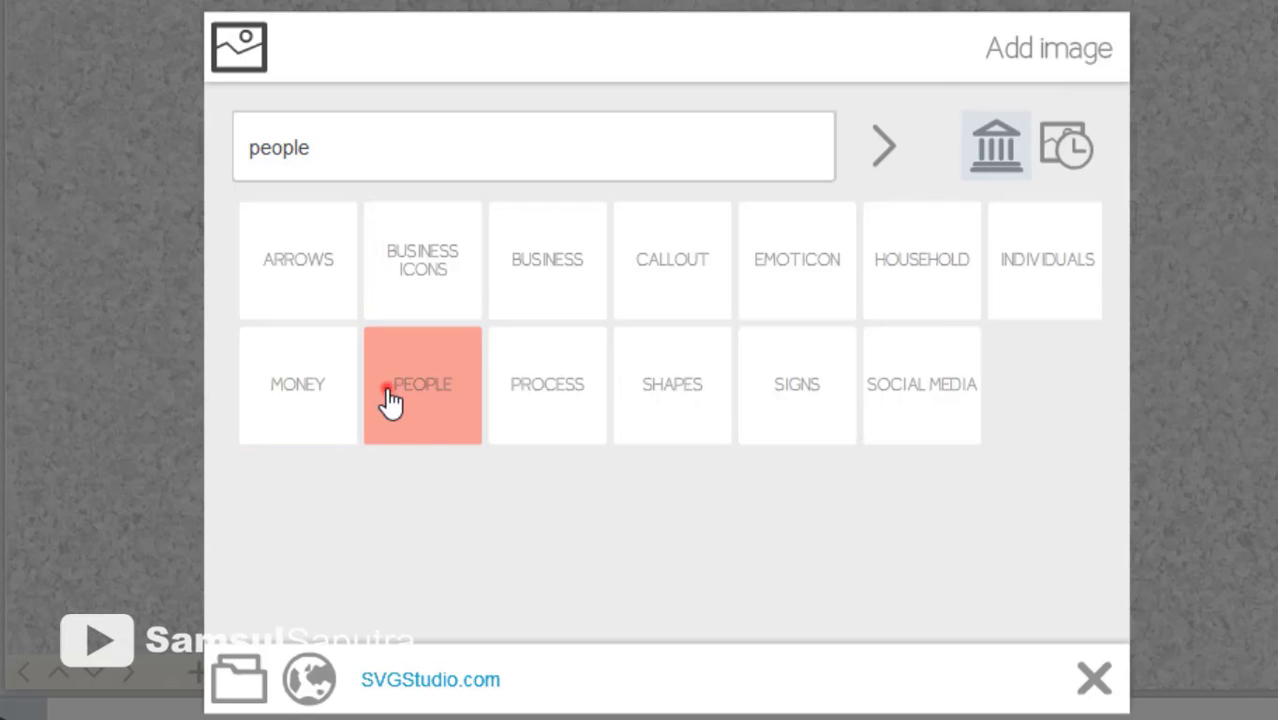
{"action": "left_click", "coordinate": [594, 599]}
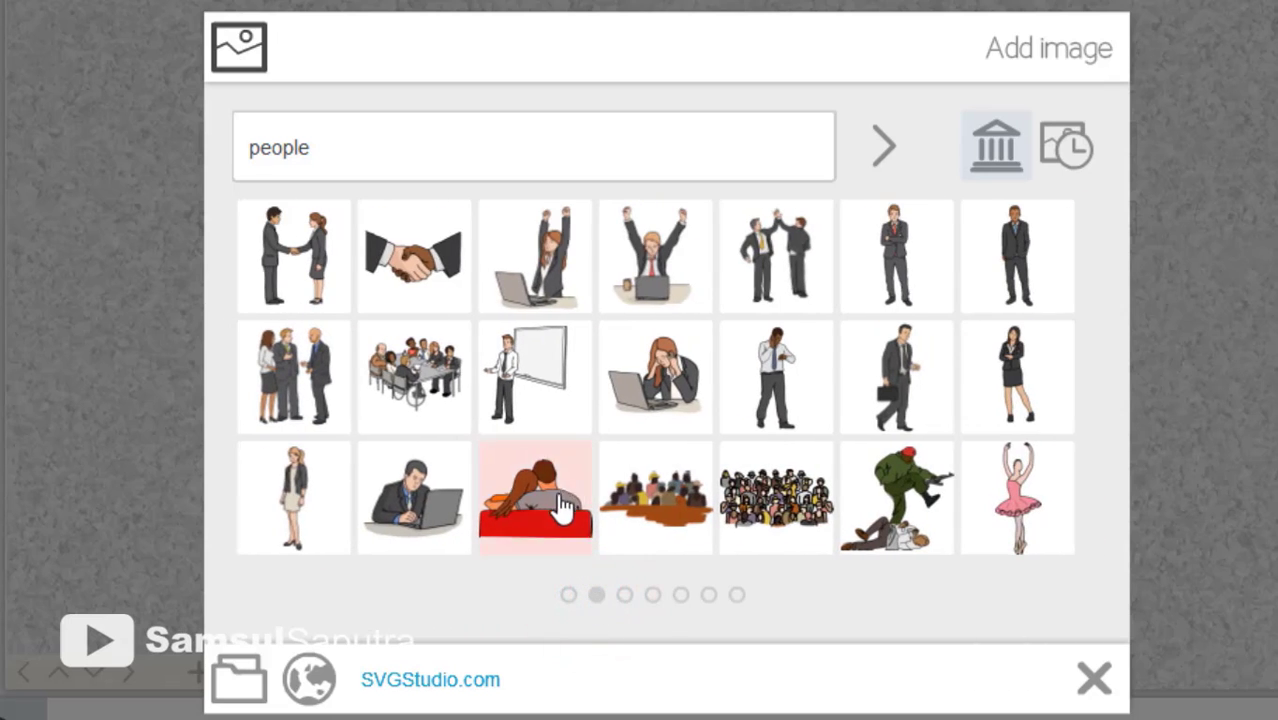
{"action": "left_click", "coordinate": [535, 390]}
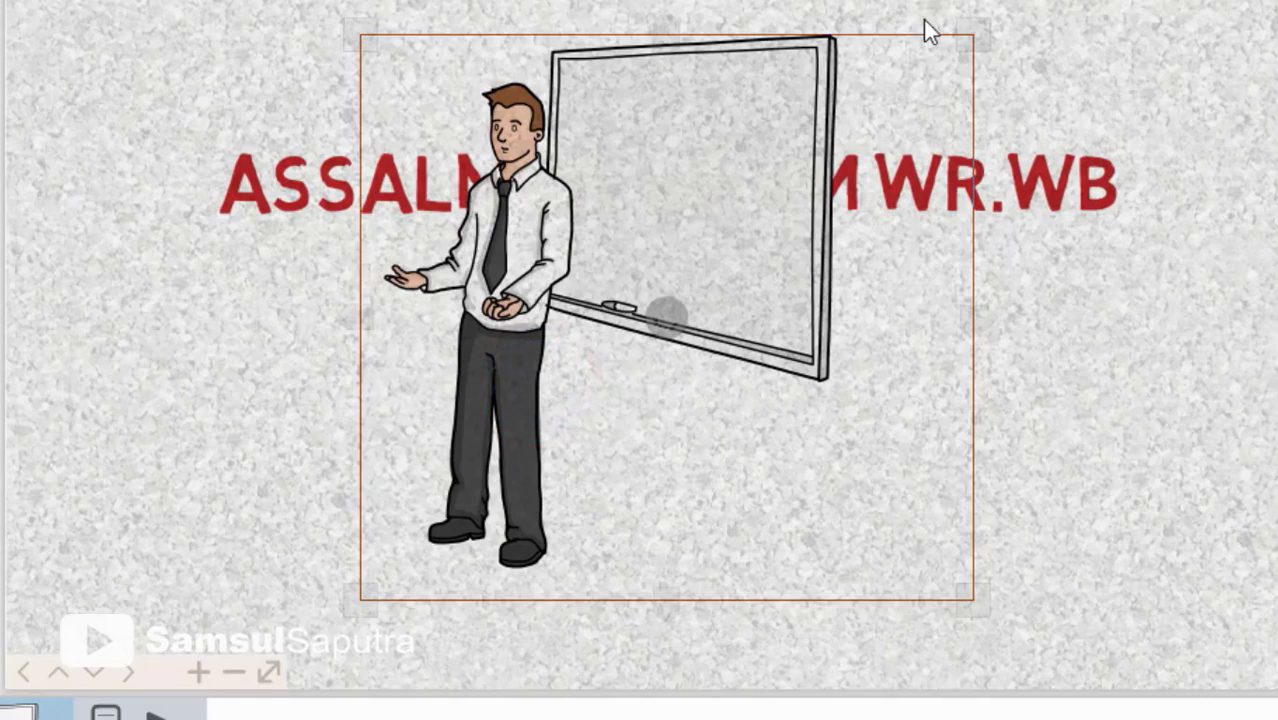
Step: Shrink the presenter image and place it below the greeting text, leaving it deselected
{"action": "left_click_drag", "start_coordinate": [975, 35], "coordinate": [673, 280]}
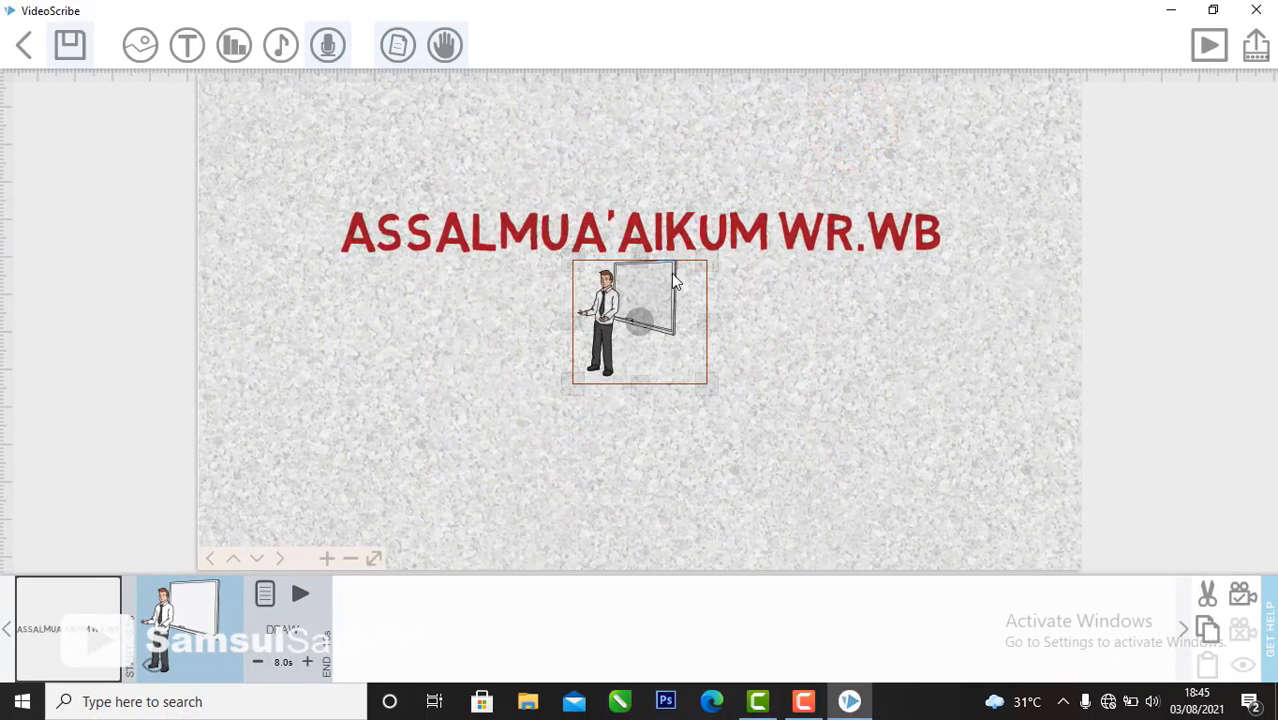
{"action": "left_click_drag", "start_coordinate": [710, 402], "coordinate": [760, 443]}
{"action": "left_click_drag", "start_coordinate": [695, 352], "coordinate": [697, 406]}
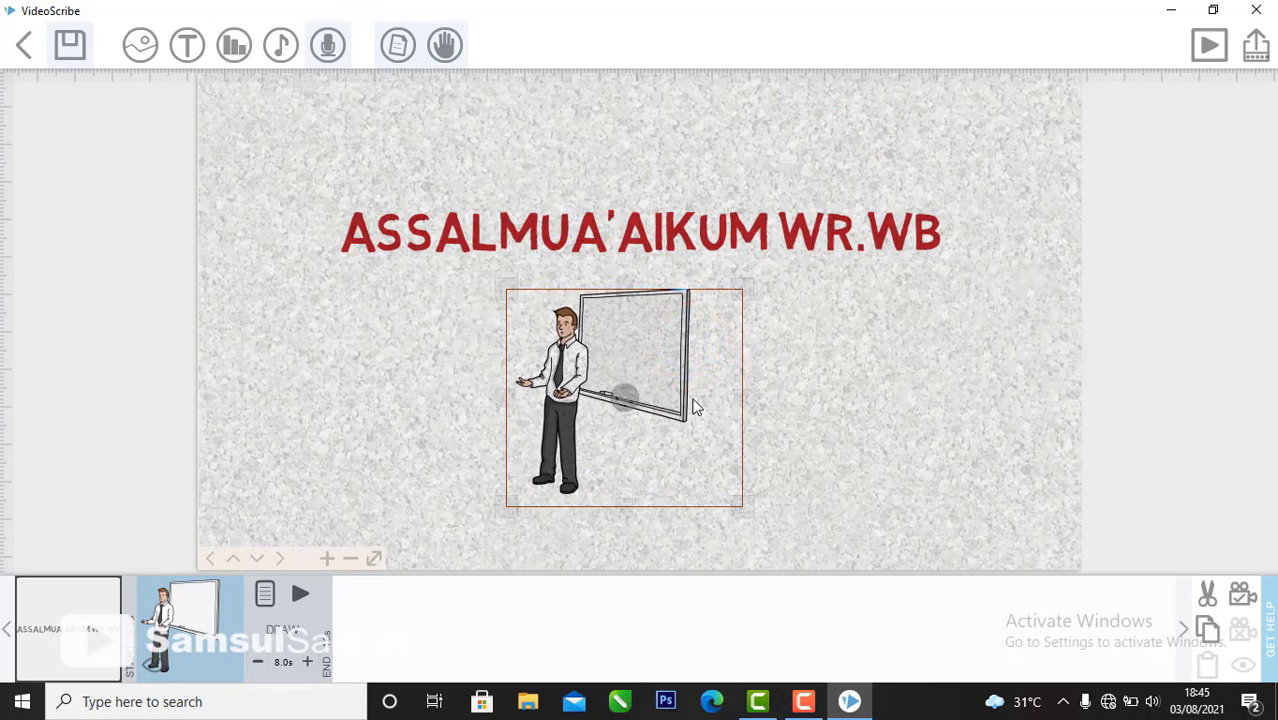
{"action": "left_click", "coordinate": [821, 324]}
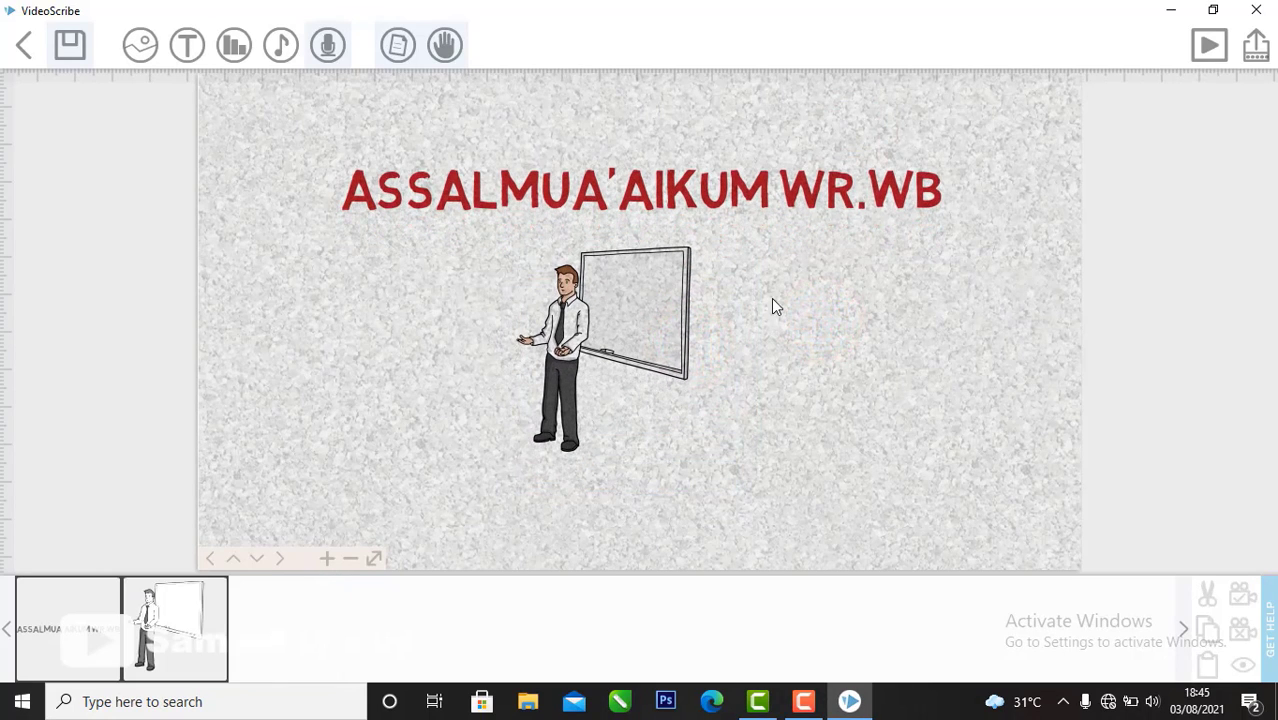
Step: Reorder the timeline so the presenter image comes before the greeting text, and preview the image's animation
{"action": "left_click", "coordinate": [595, 188]}
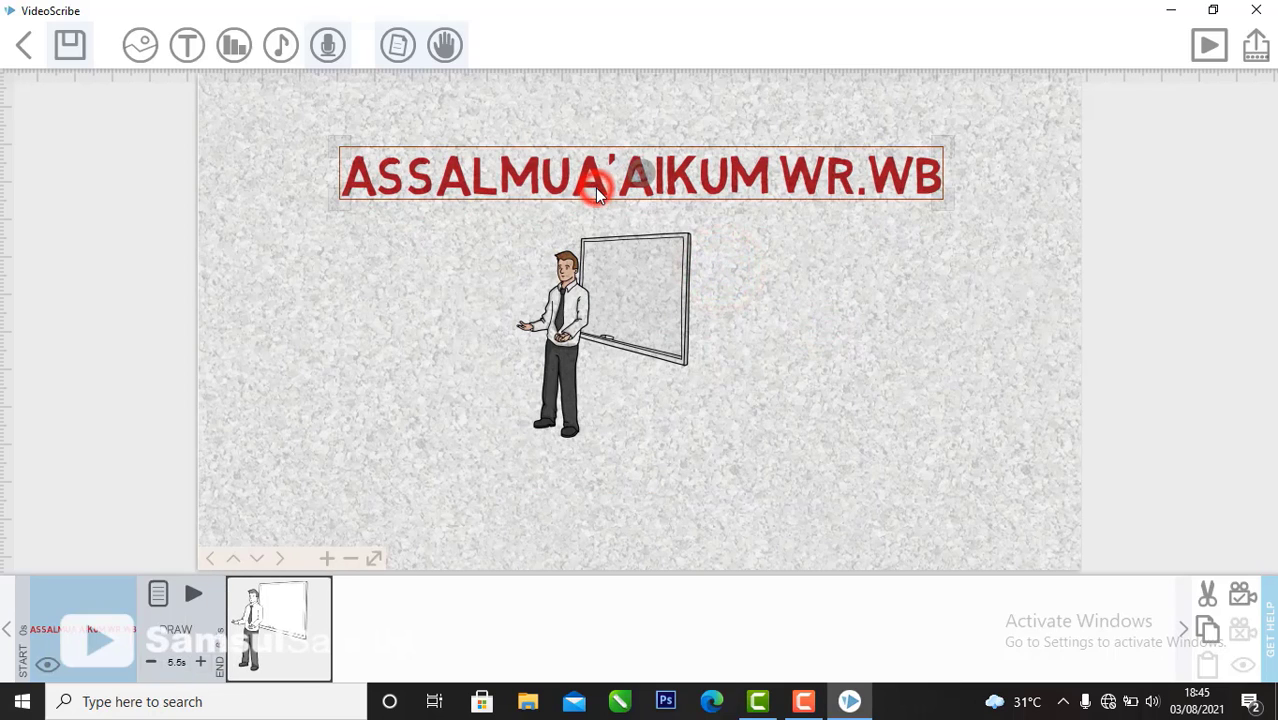
{"action": "left_click", "coordinate": [289, 620]}
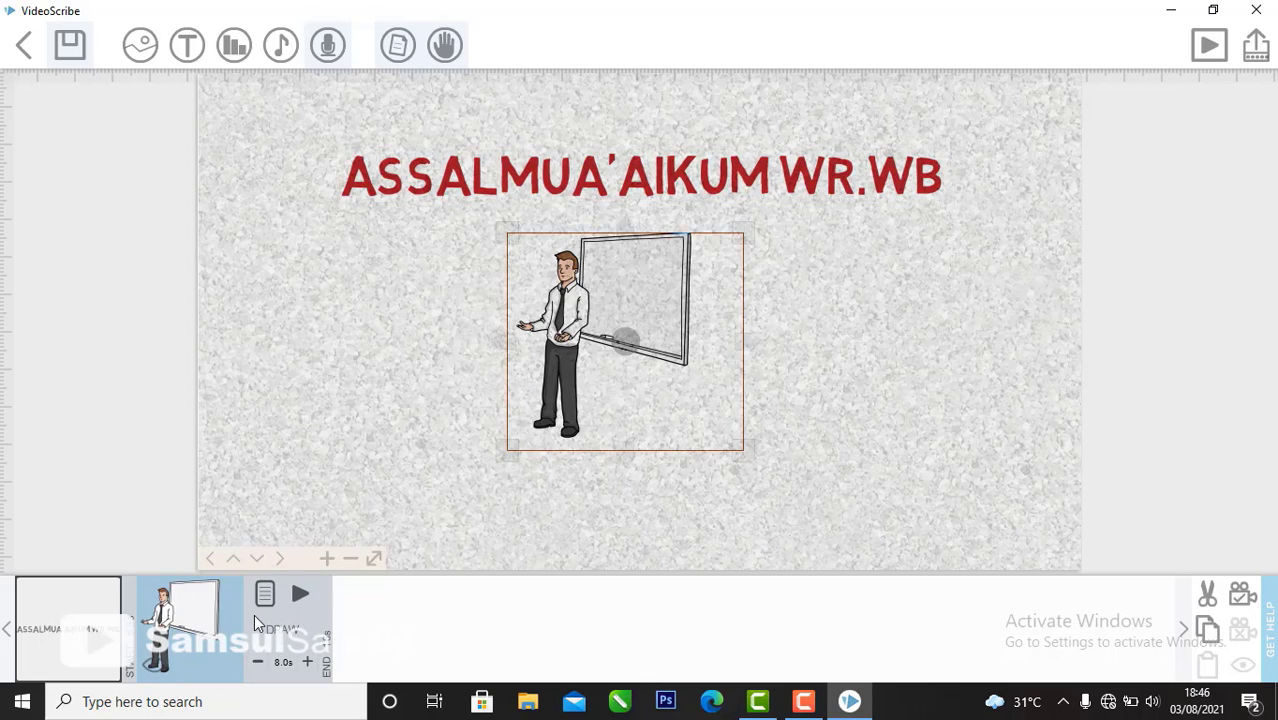
{"action": "left_click_drag", "start_coordinate": [205, 620], "coordinate": [32, 628]}
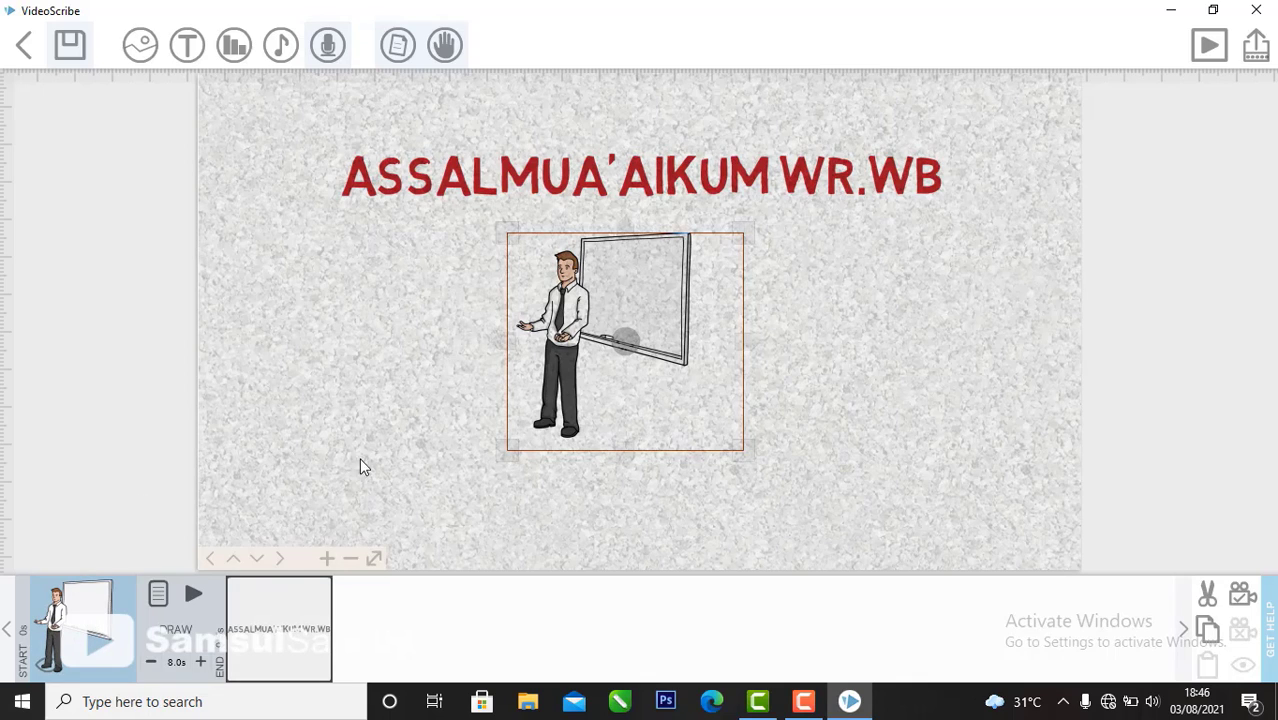
{"action": "left_click", "coordinate": [193, 596]}
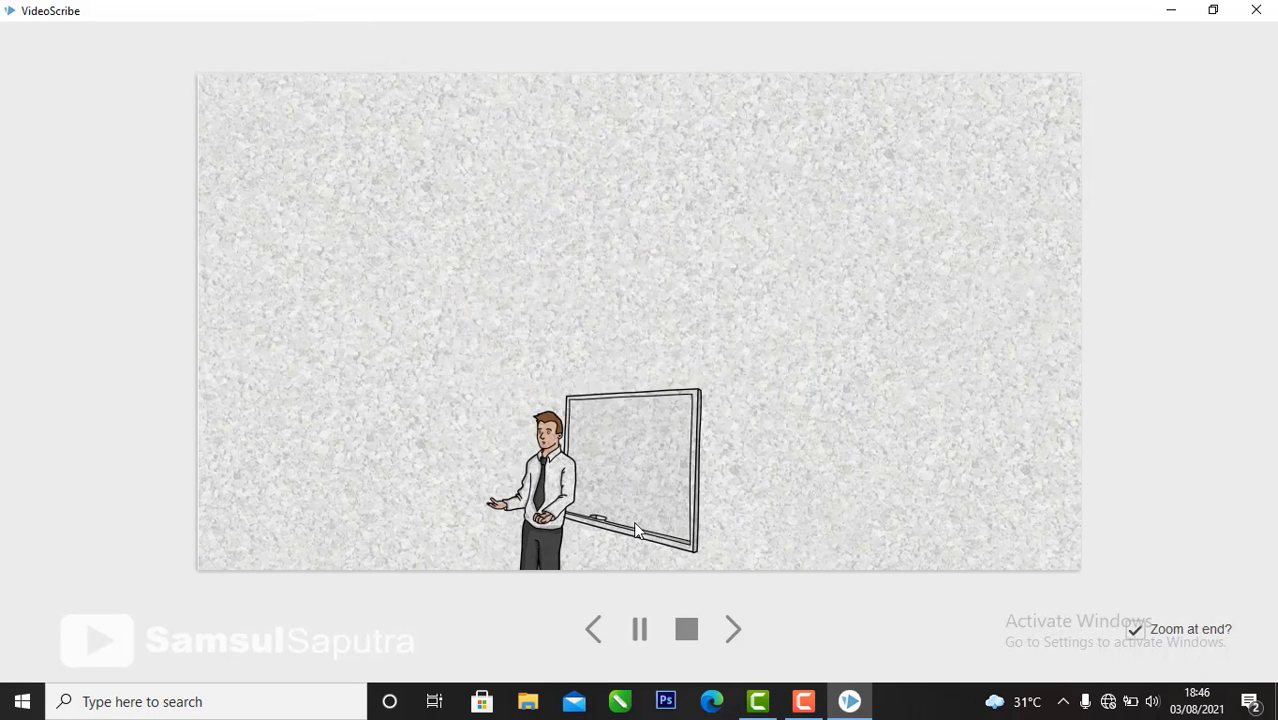
{"action": "left_click", "coordinate": [688, 628]}
Step: Move the presenter image back behind the greeting text in the timeline
{"action": "left_click_drag", "start_coordinate": [660, 452], "coordinate": [651, 316]}
{"action": "scroll", "coordinate": [651, 316], "scroll_direction": "down", "scroll_amount": 1}
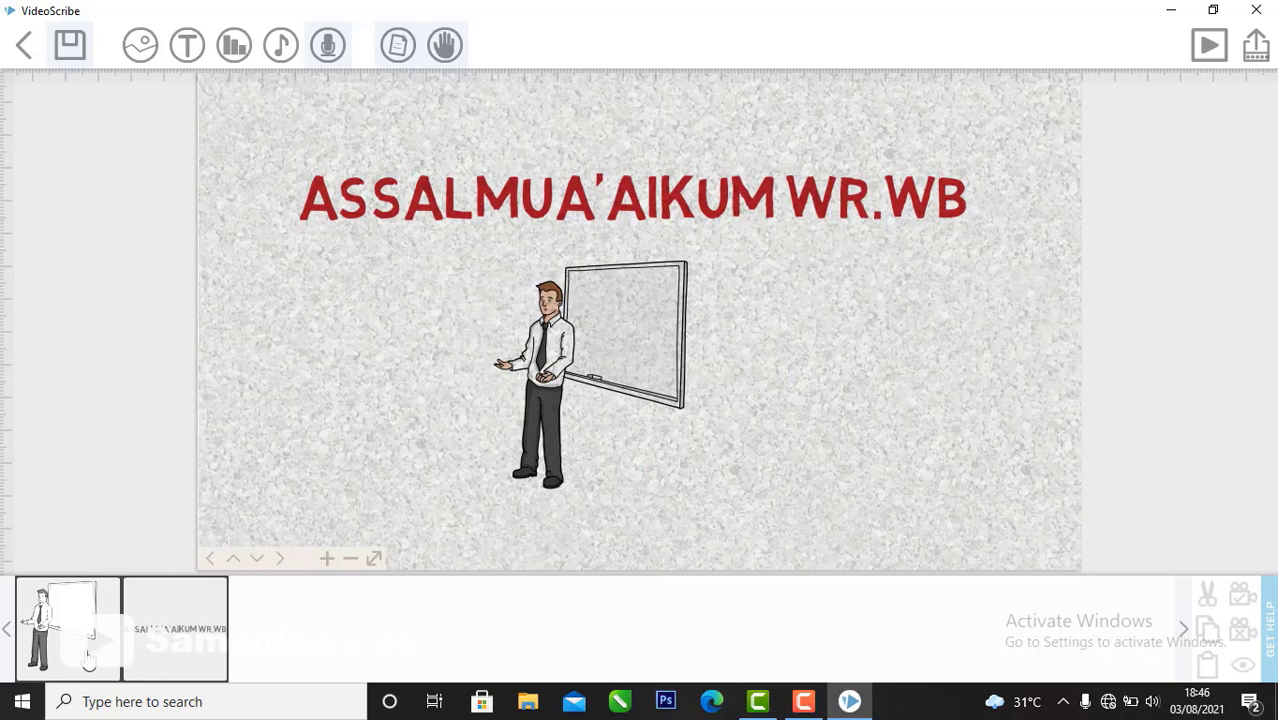
{"action": "left_click_drag", "start_coordinate": [85, 650], "coordinate": [215, 655]}
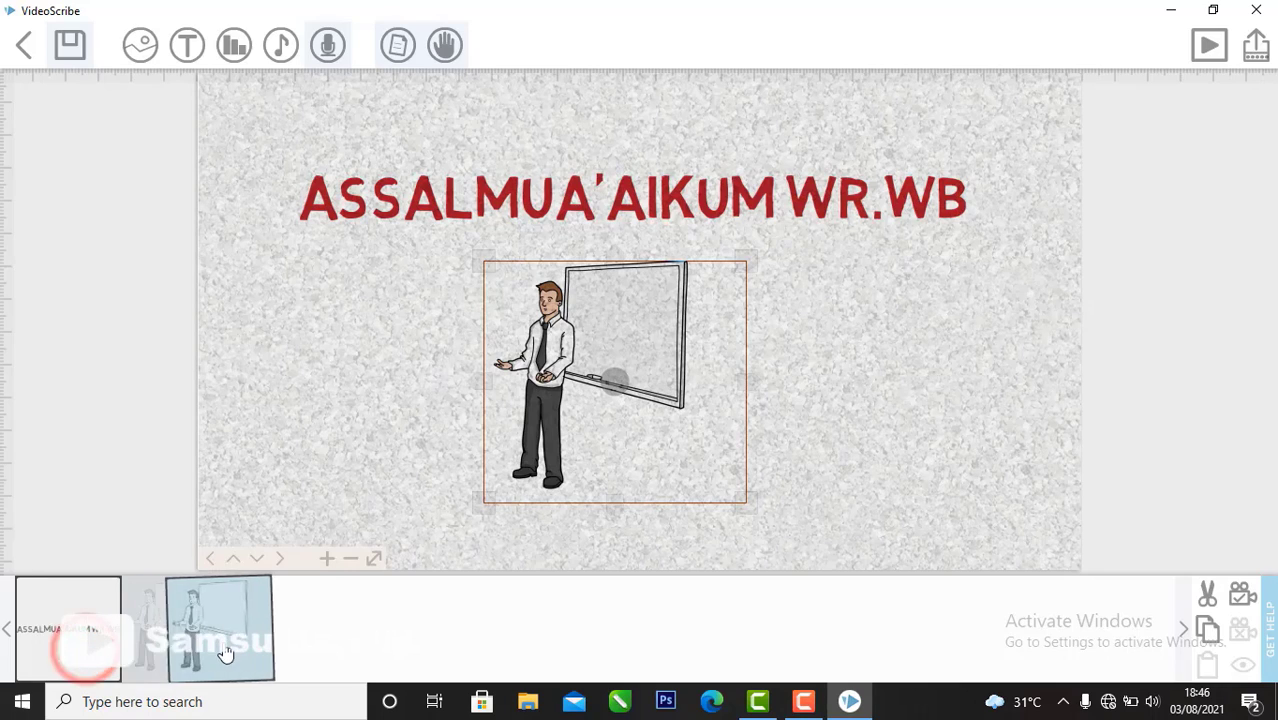
Step: Change the red greeting text's drawing hand to the dark-skinned hand with the arm leaning right and apply the text properties
{"action": "left_click", "coordinate": [98, 645]}
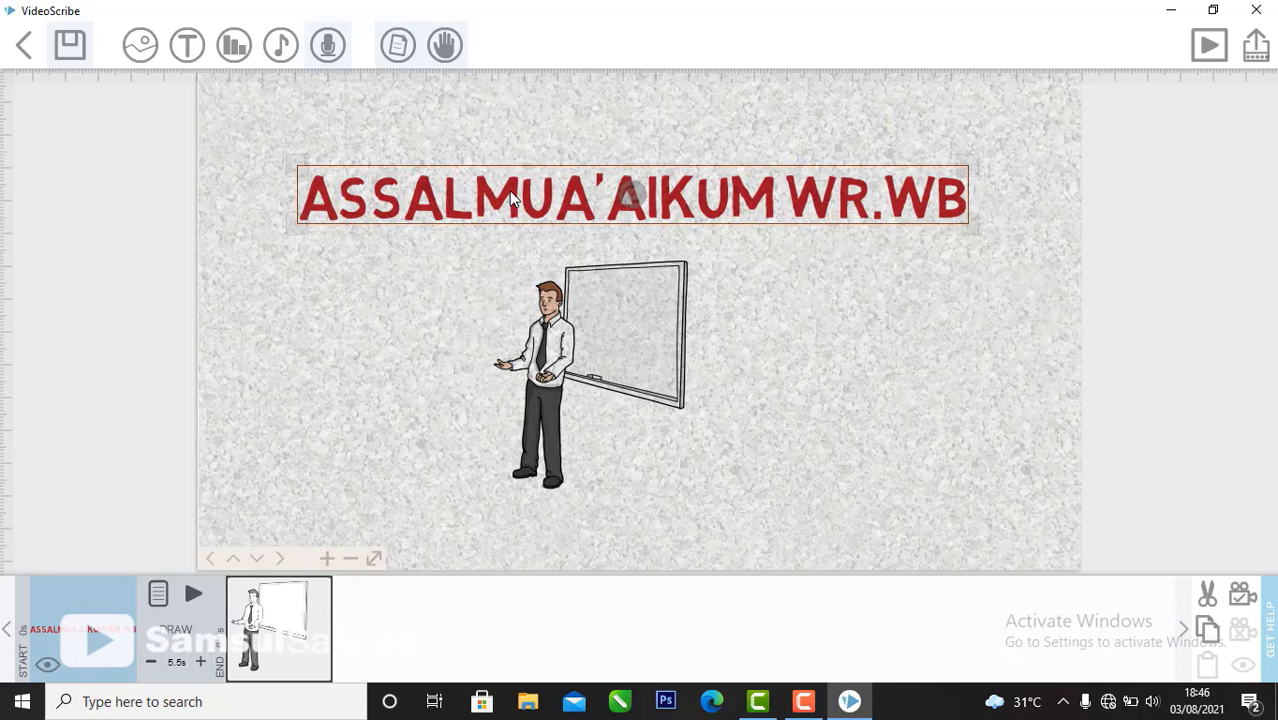
{"action": "left_click", "coordinate": [158, 594]}
{"action": "left_click", "coordinate": [492, 545]}
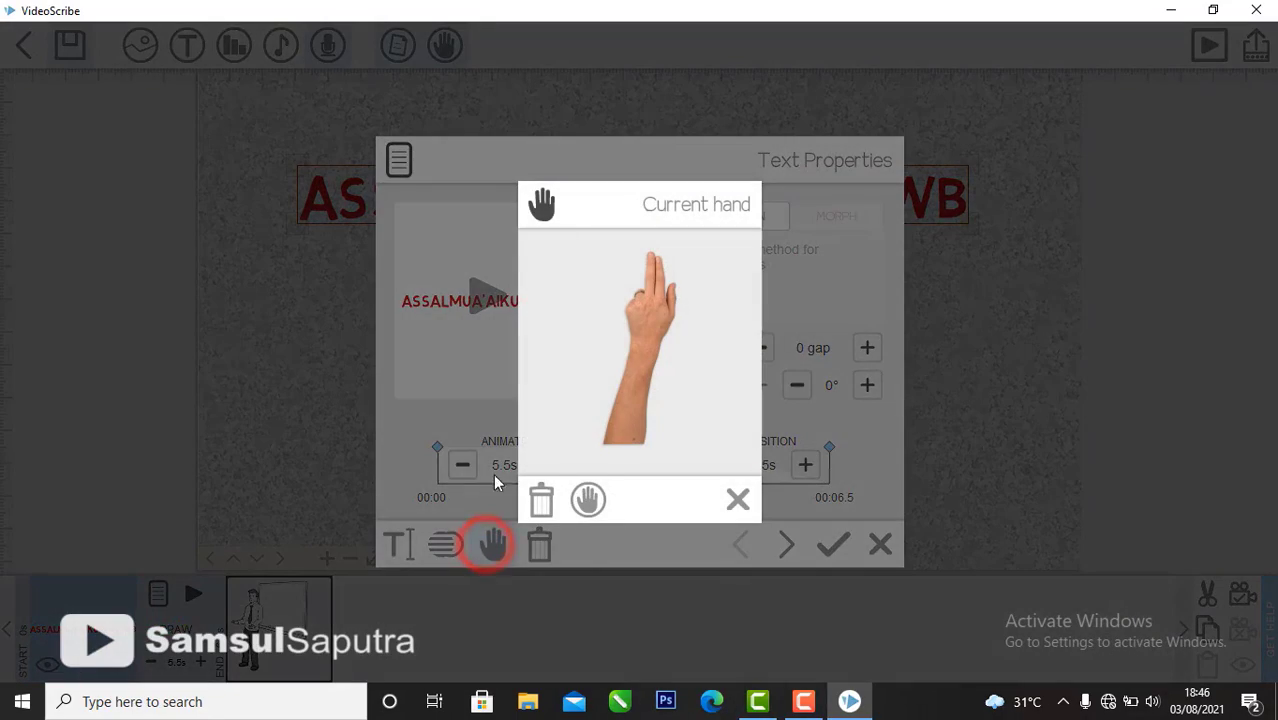
{"action": "left_click", "coordinate": [588, 503]}
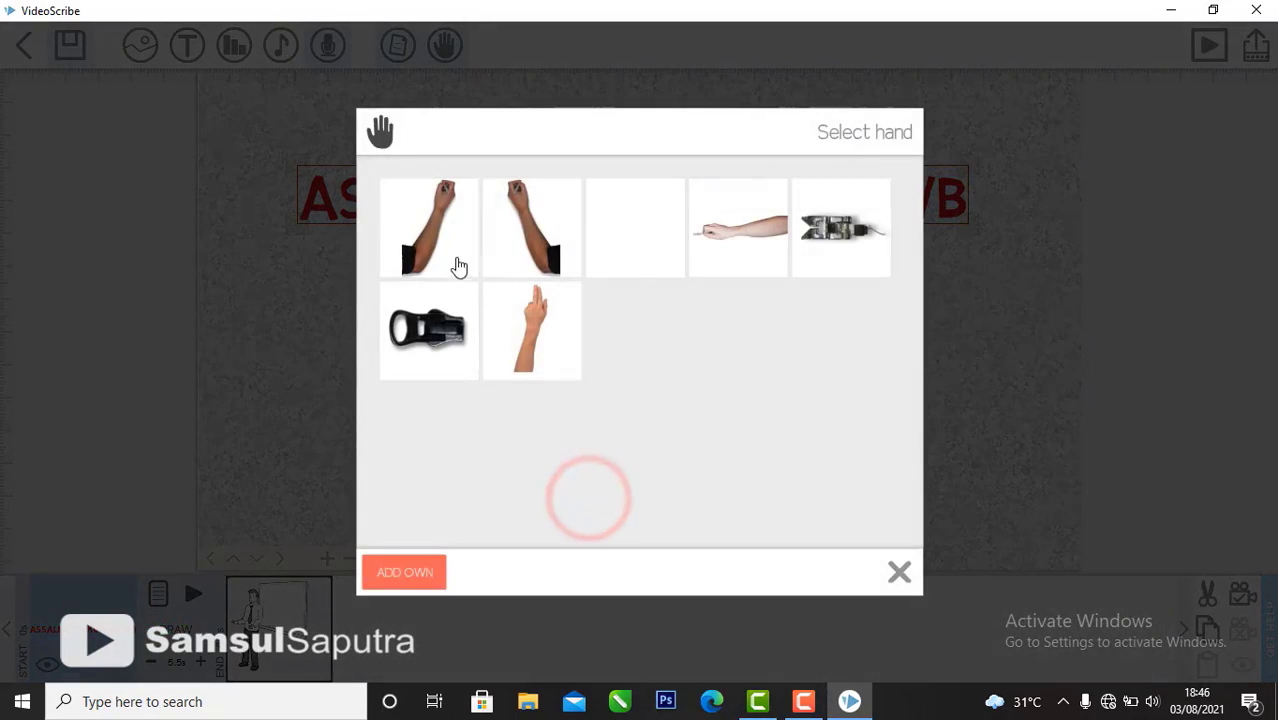
{"action": "left_click", "coordinate": [453, 253]}
{"action": "left_click", "coordinate": [887, 556]}
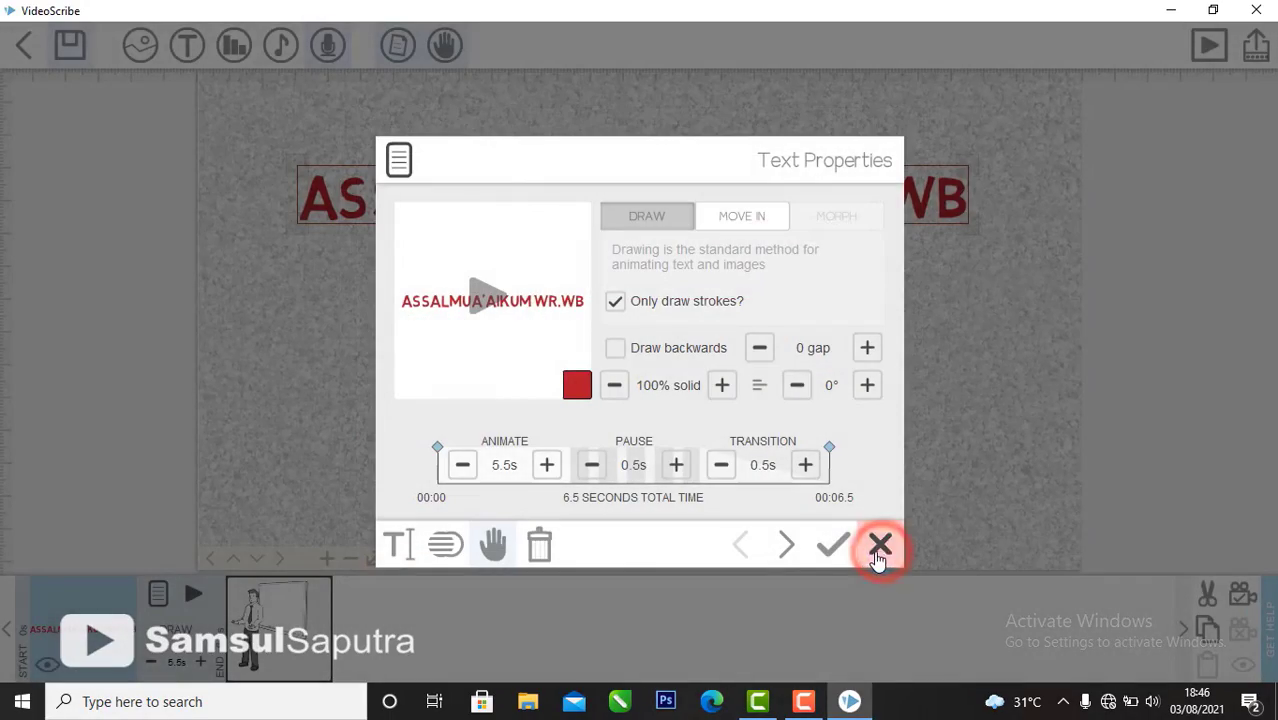
{"action": "left_click", "coordinate": [835, 550]}
Step: Set the presenter image's animation to Move In and assign it the hand with two extended fingers
{"action": "left_click", "coordinate": [621, 362]}
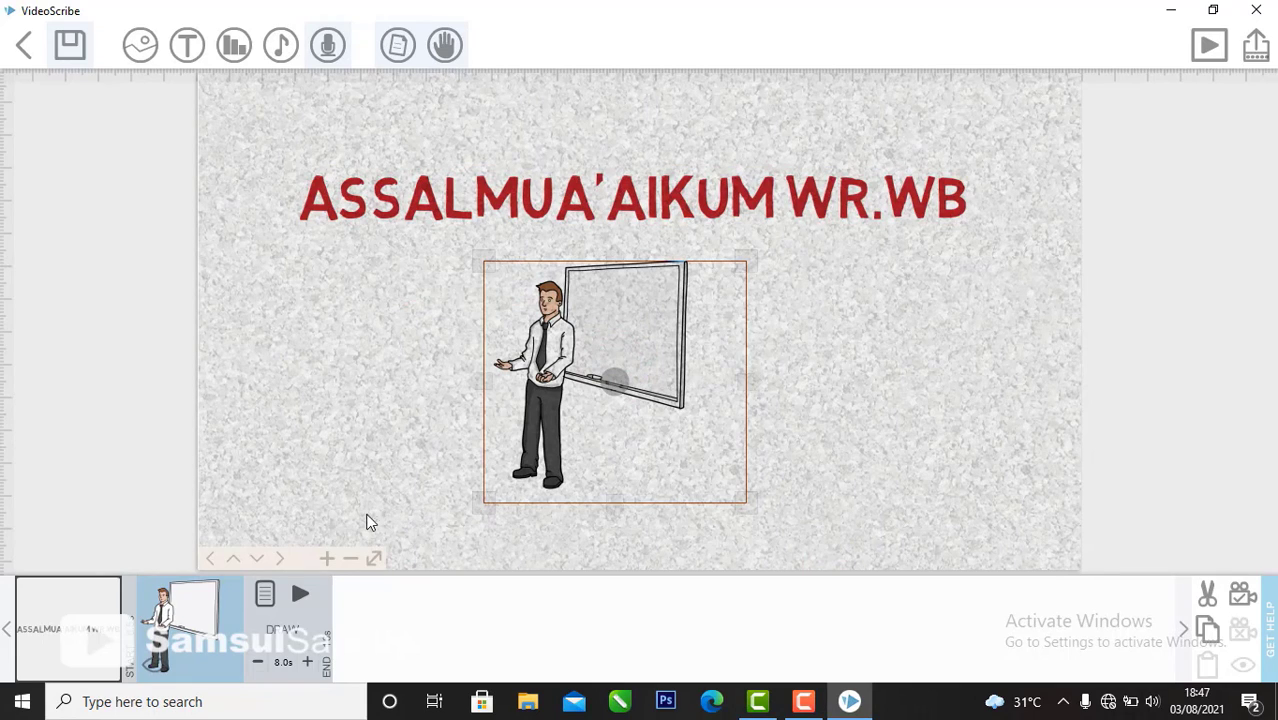
{"action": "left_click", "coordinate": [266, 594]}
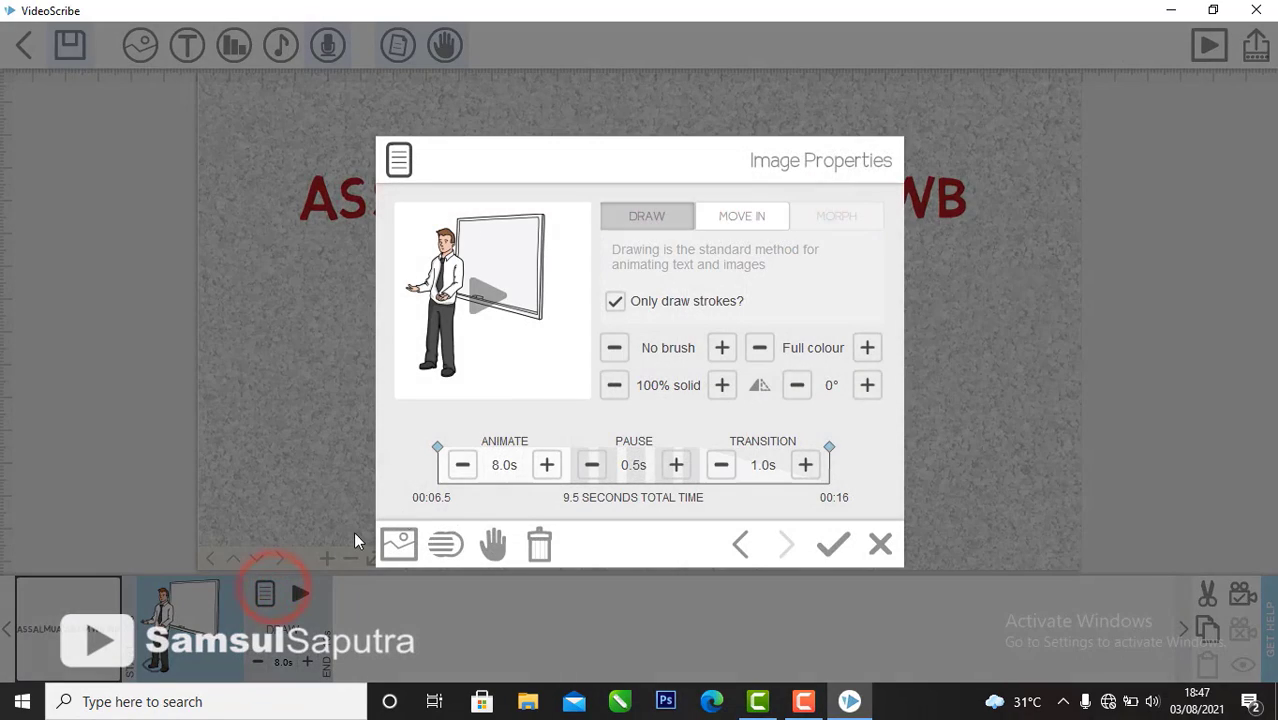
{"action": "left_click", "coordinate": [745, 218]}
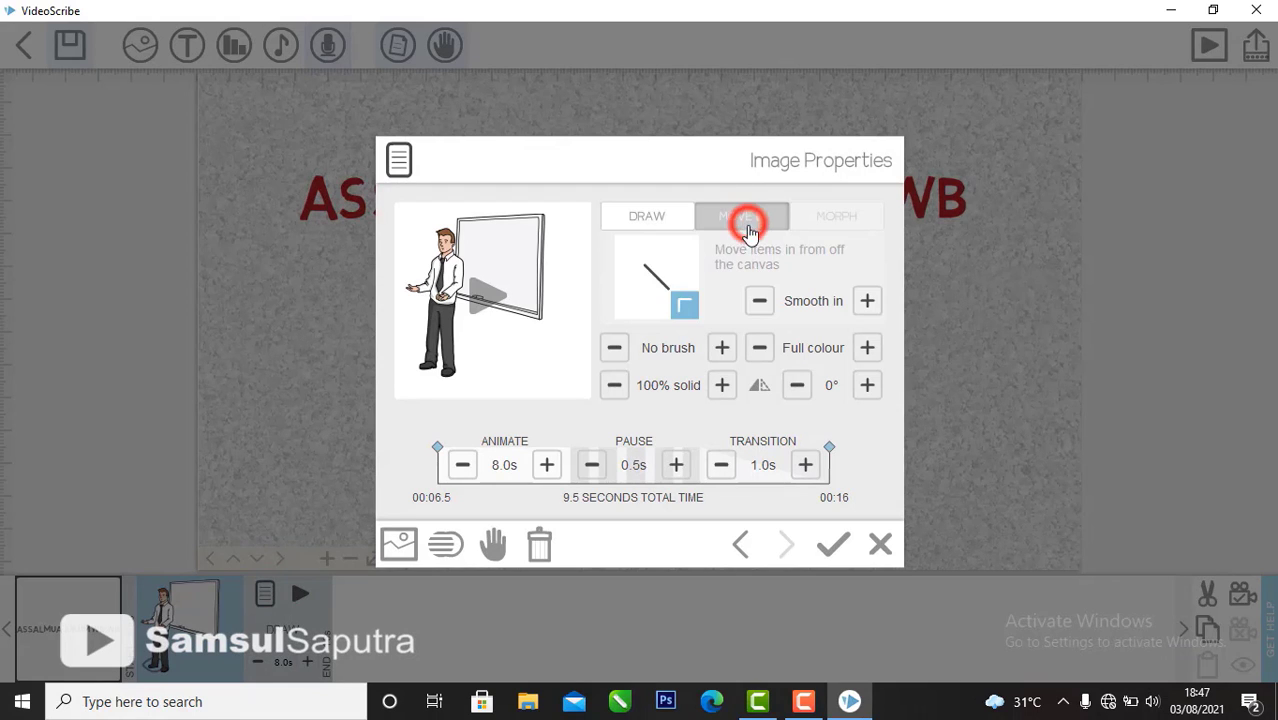
{"action": "left_click", "coordinate": [497, 547]}
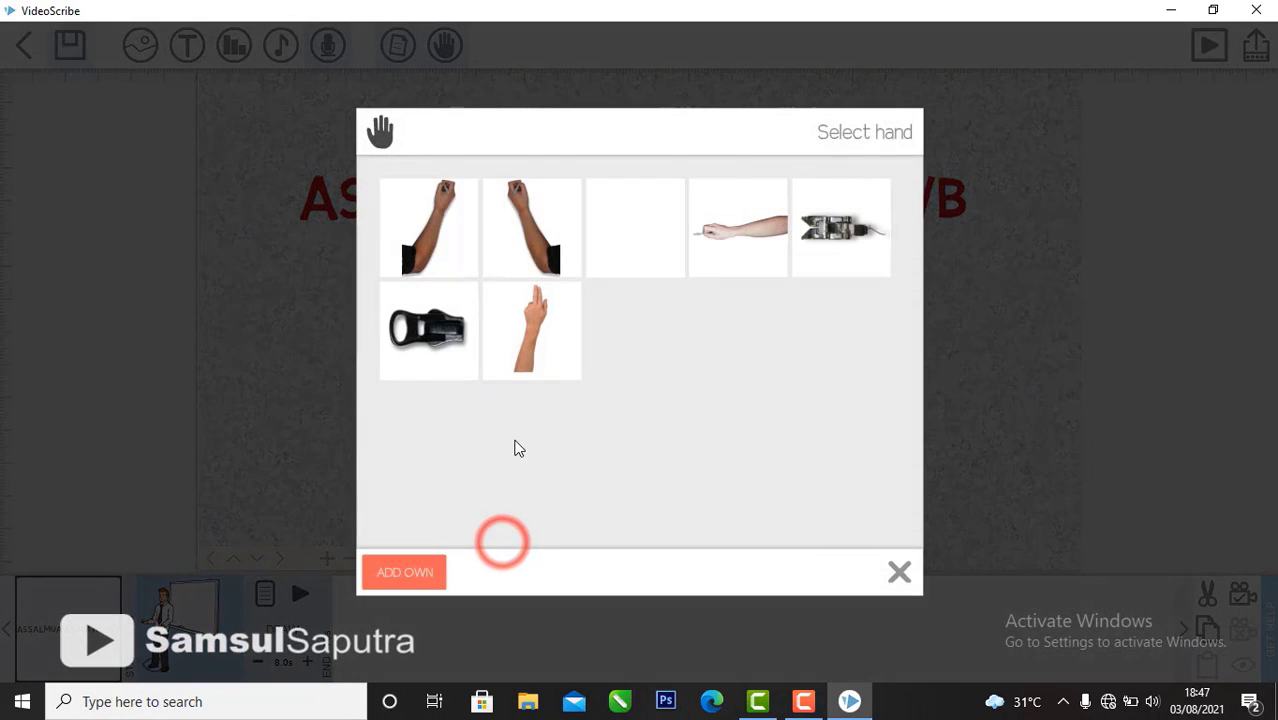
{"action": "left_click", "coordinate": [510, 345]}
{"action": "left_click", "coordinate": [868, 556]}
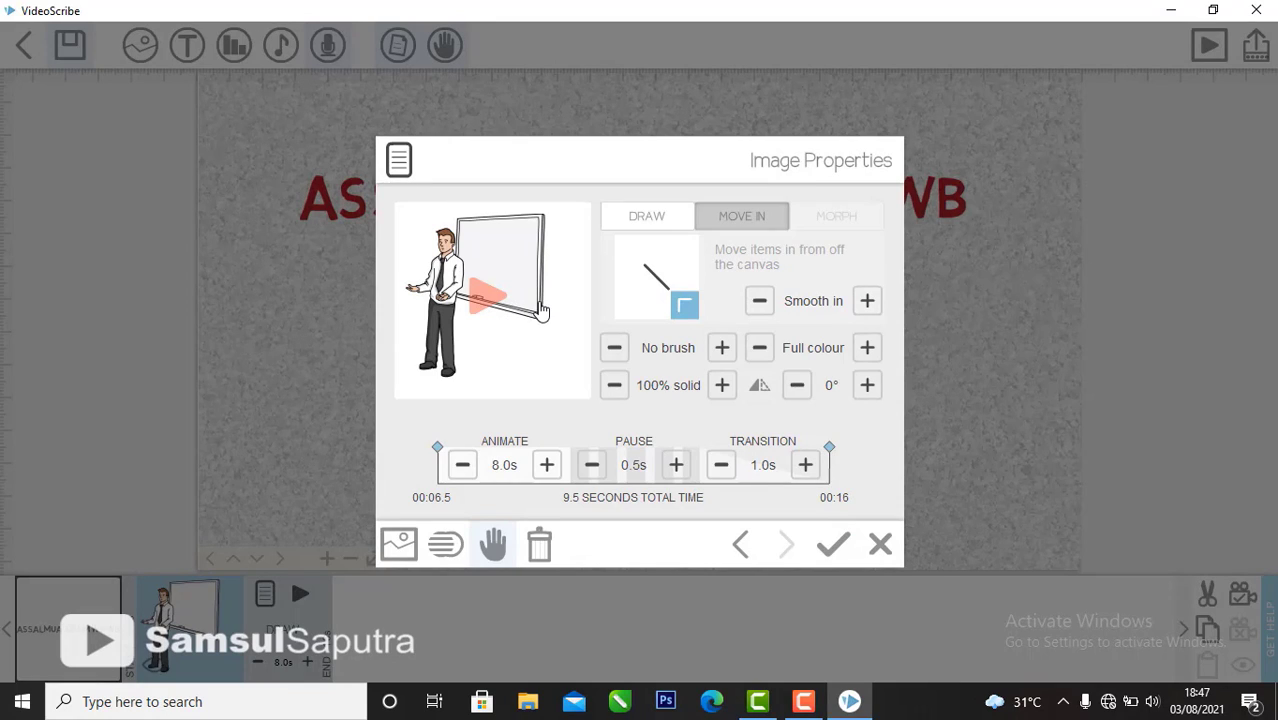
Step: Set the presenter image's animate time to 0.5 s and its transition to 0.5 s, and apply the properties
{"action": "left_click", "coordinate": [470, 465]}
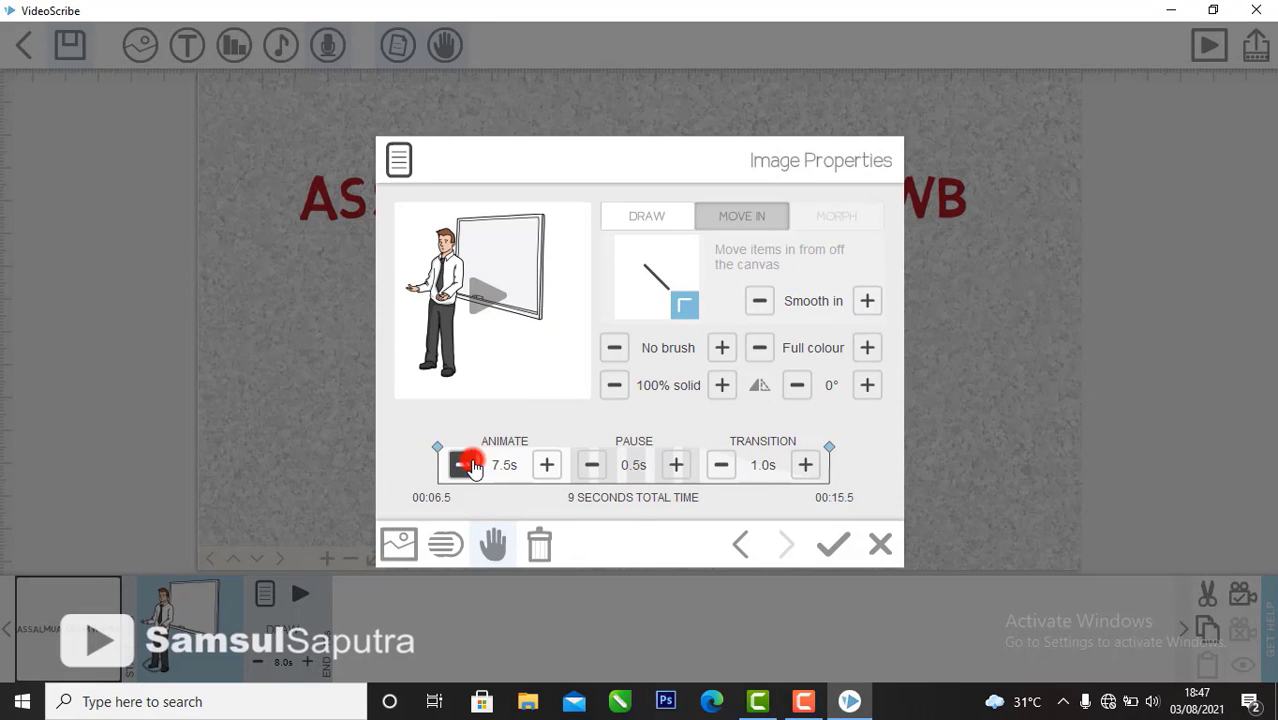
{"action": "left_click", "coordinate": [472, 466]}
{"action": "left_click", "coordinate": [472, 466]}
{"action": "left_click", "coordinate": [472, 466]}
{"action": "left_click", "coordinate": [472, 466]}
{"action": "left_click", "coordinate": [472, 466]}
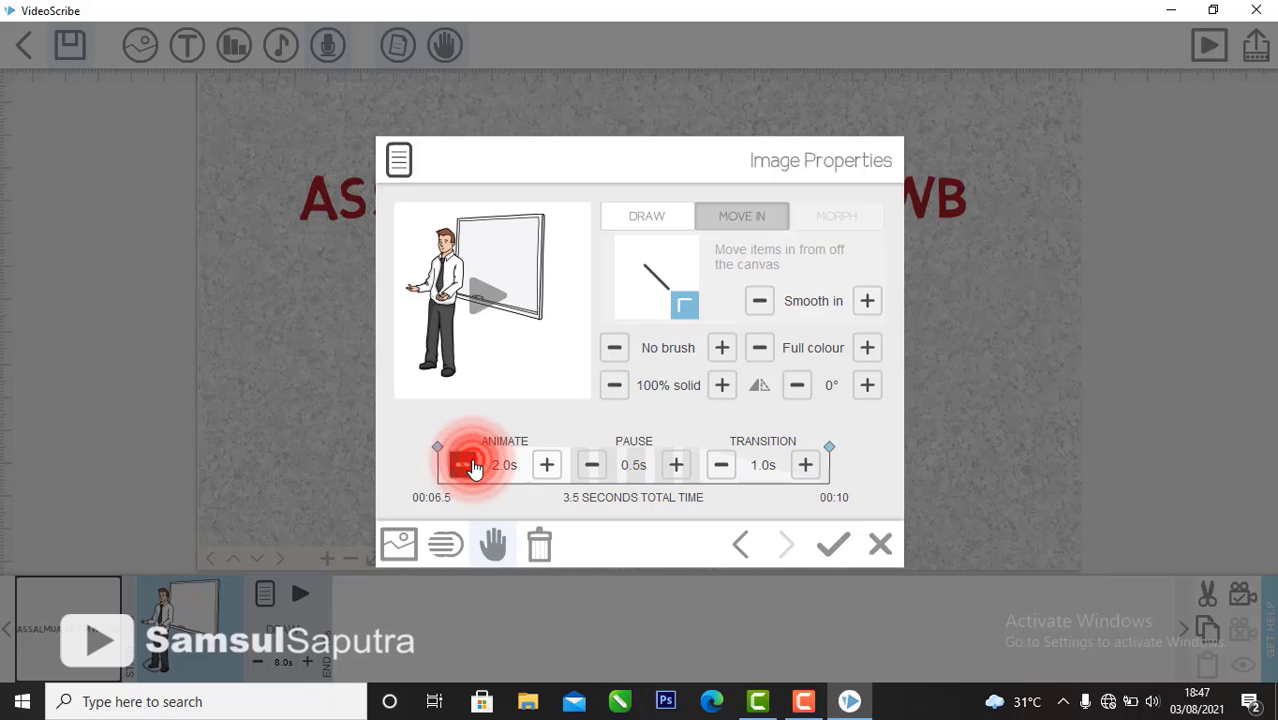
{"action": "left_click", "coordinate": [472, 466]}
{"action": "left_click", "coordinate": [472, 466]}
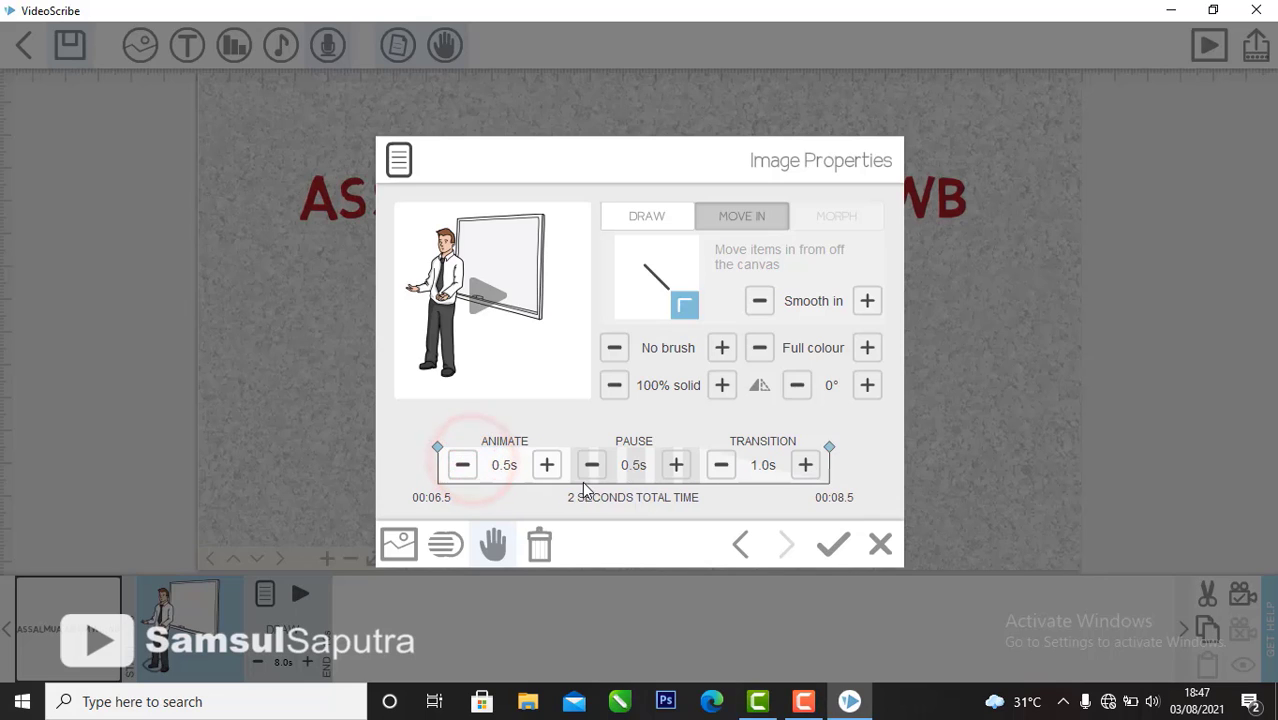
{"action": "left_click", "coordinate": [724, 468]}
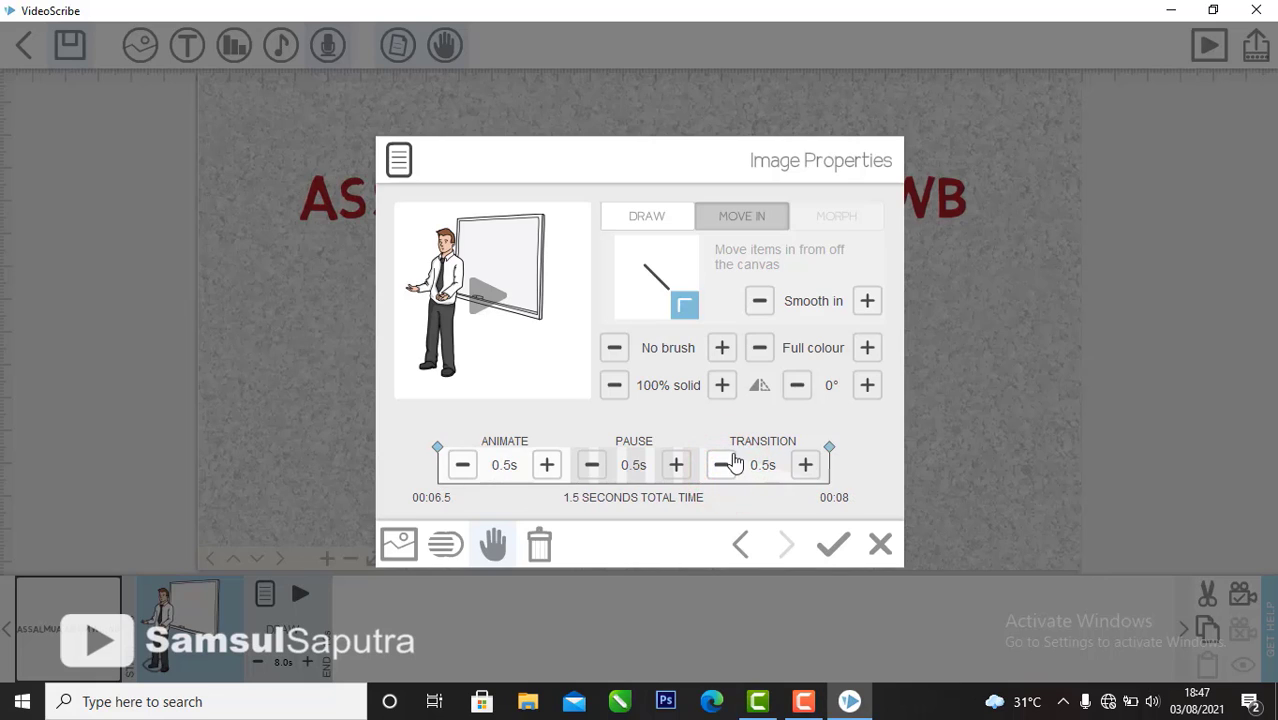
{"action": "left_click", "coordinate": [838, 541]}
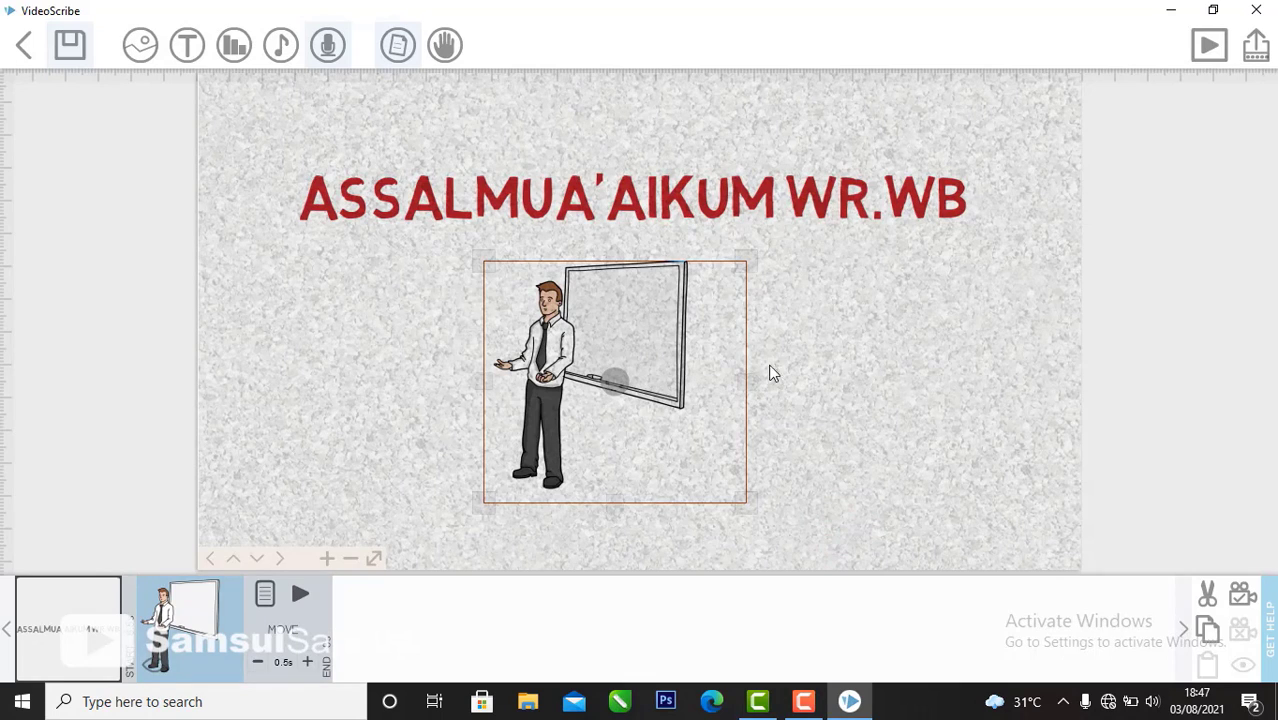
Step: Preview the whole scribe with the greeting text and the presenter image
{"action": "left_click", "coordinate": [100, 587]}
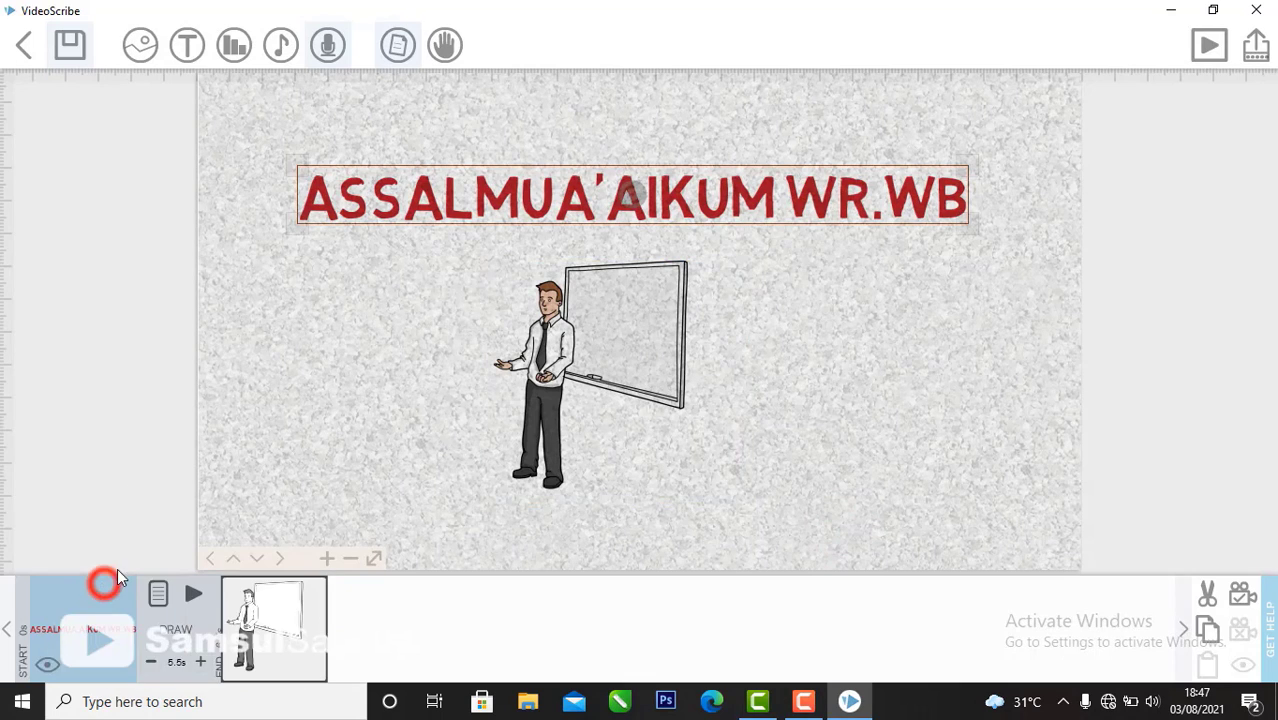
{"action": "left_click", "coordinate": [1206, 46]}
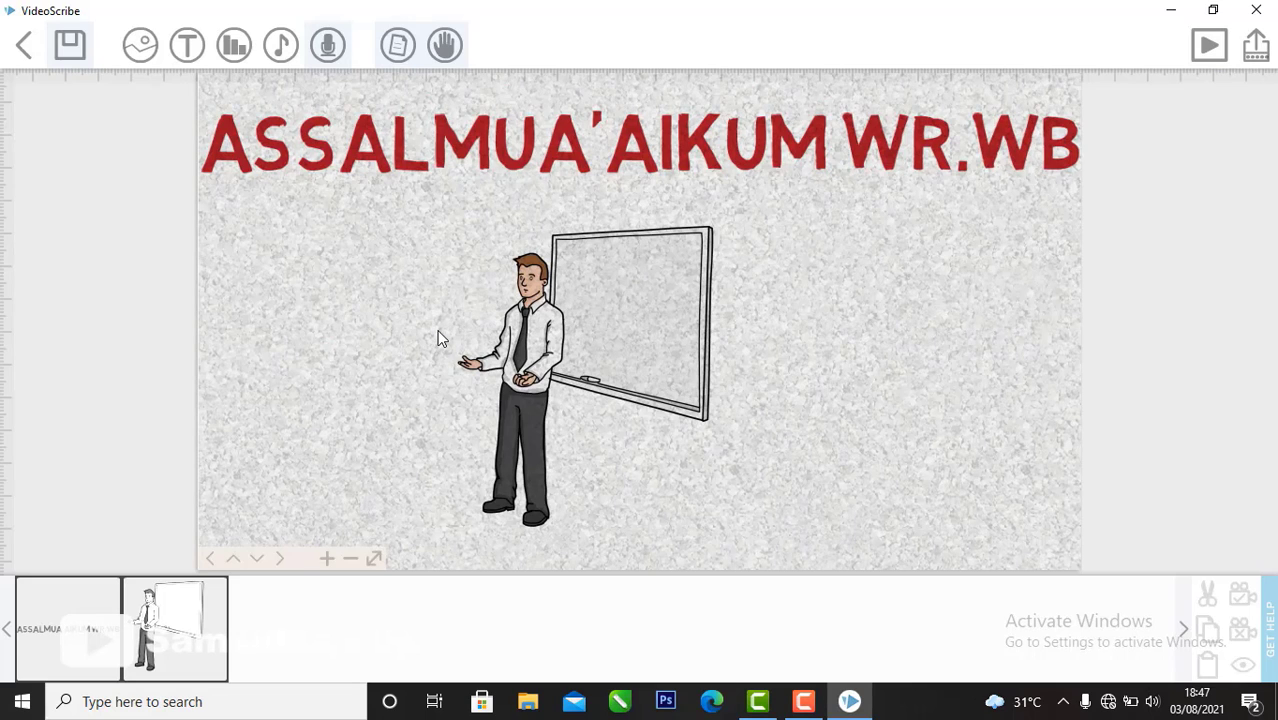
{"action": "scroll", "coordinate": [440, 338], "scroll_direction": "down", "scroll_amount": 1}
{"action": "scroll", "coordinate": [451, 289], "scroll_direction": "down", "scroll_amount": 1}
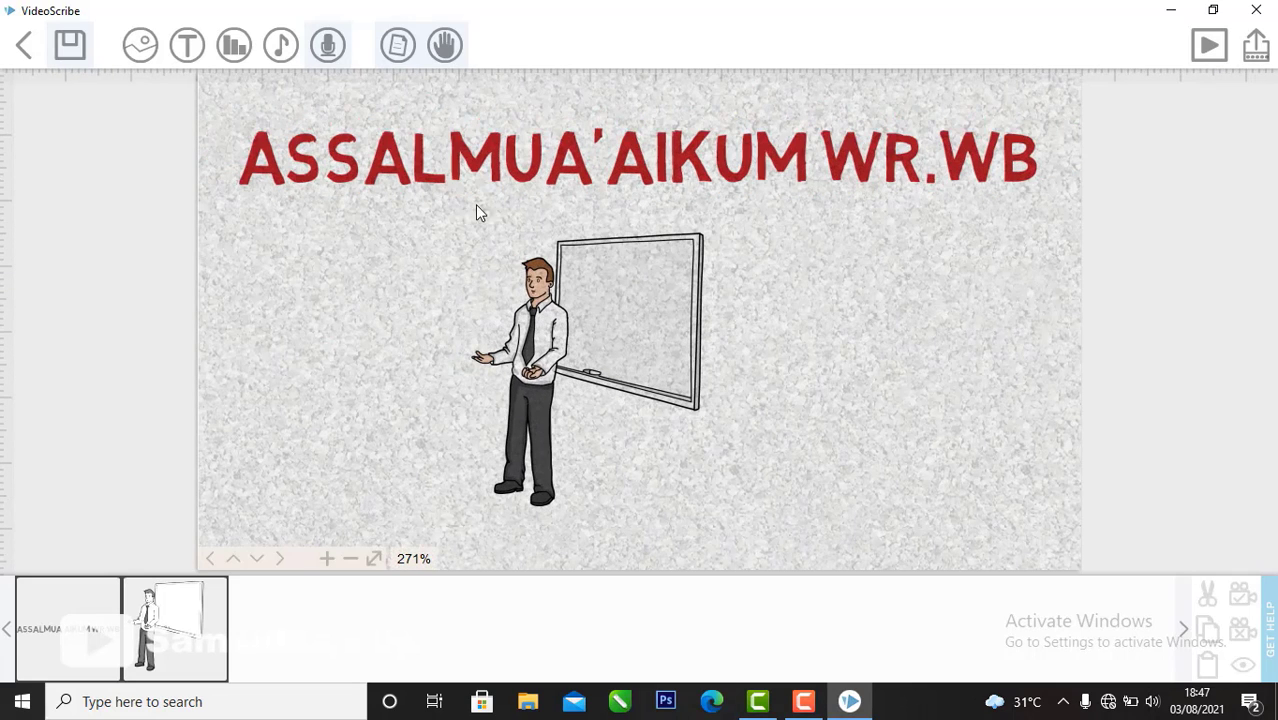
Step: Enlarge the presenter image and position it a little lower beneath the greeting text, leaving it deselected
{"action": "left_click", "coordinate": [491, 158]}
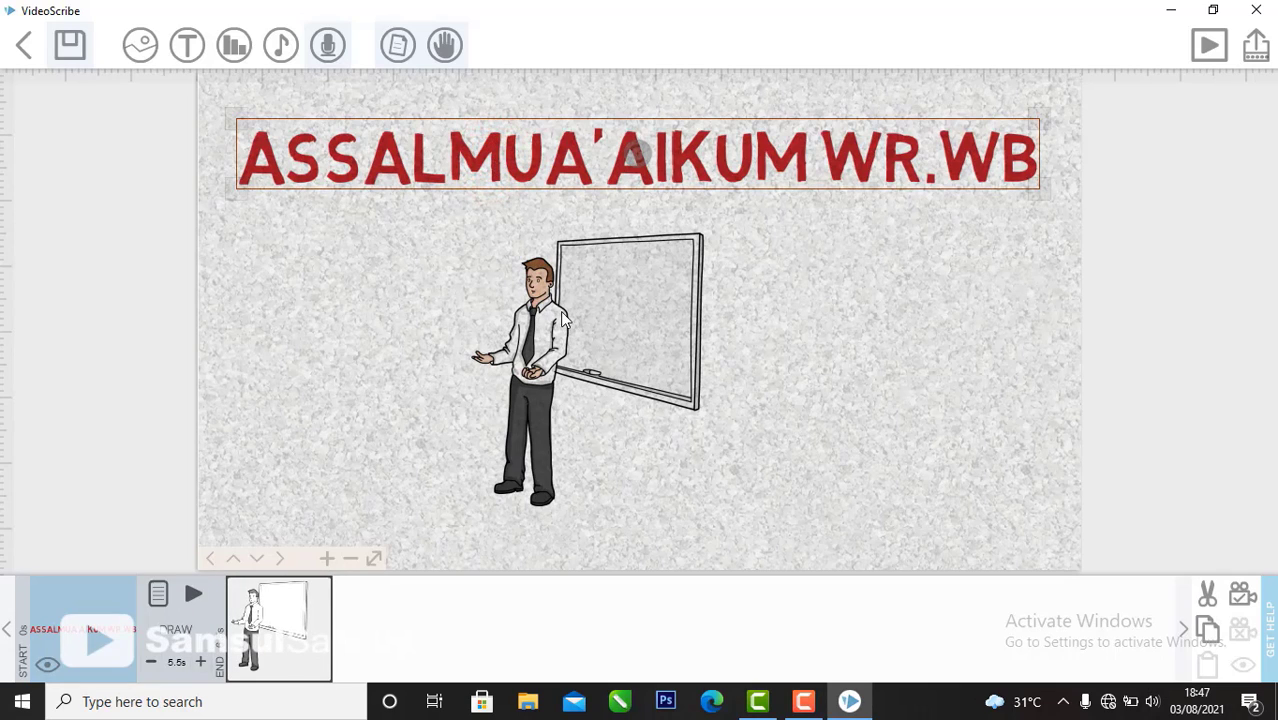
{"action": "scroll", "coordinate": [524, 265], "scroll_direction": "down", "scroll_amount": 5}
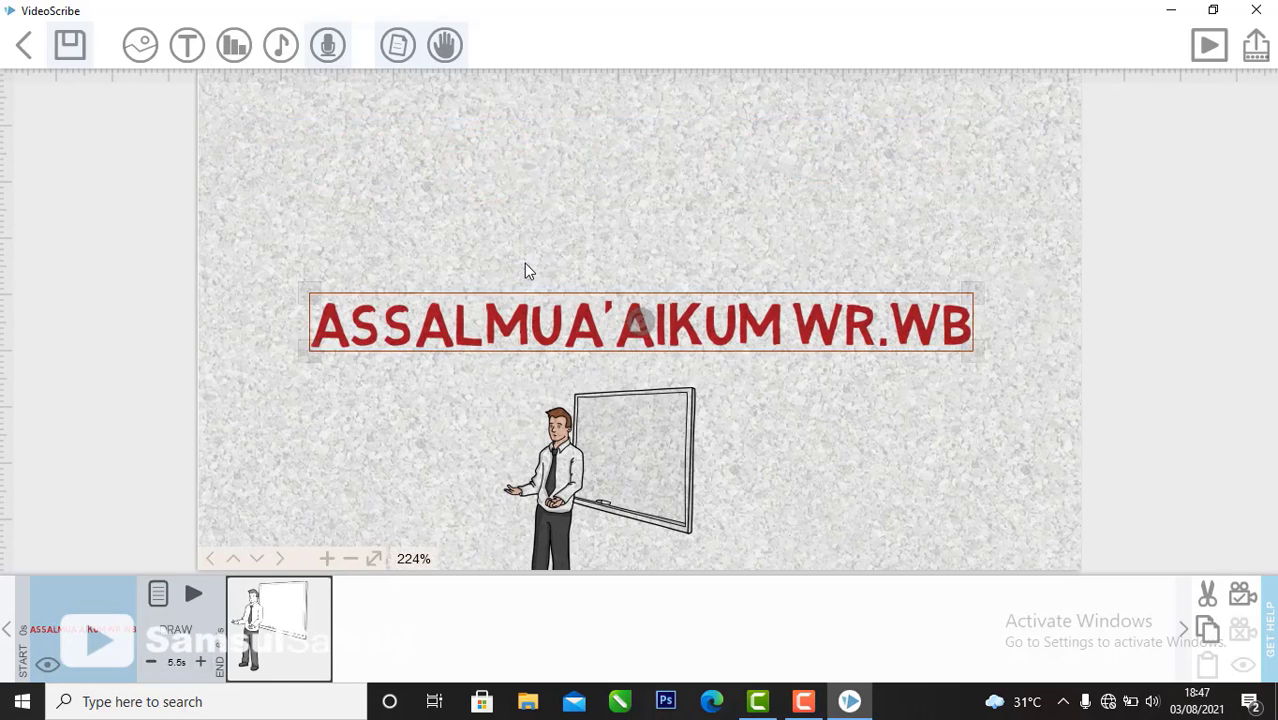
{"action": "left_click", "coordinate": [524, 266]}
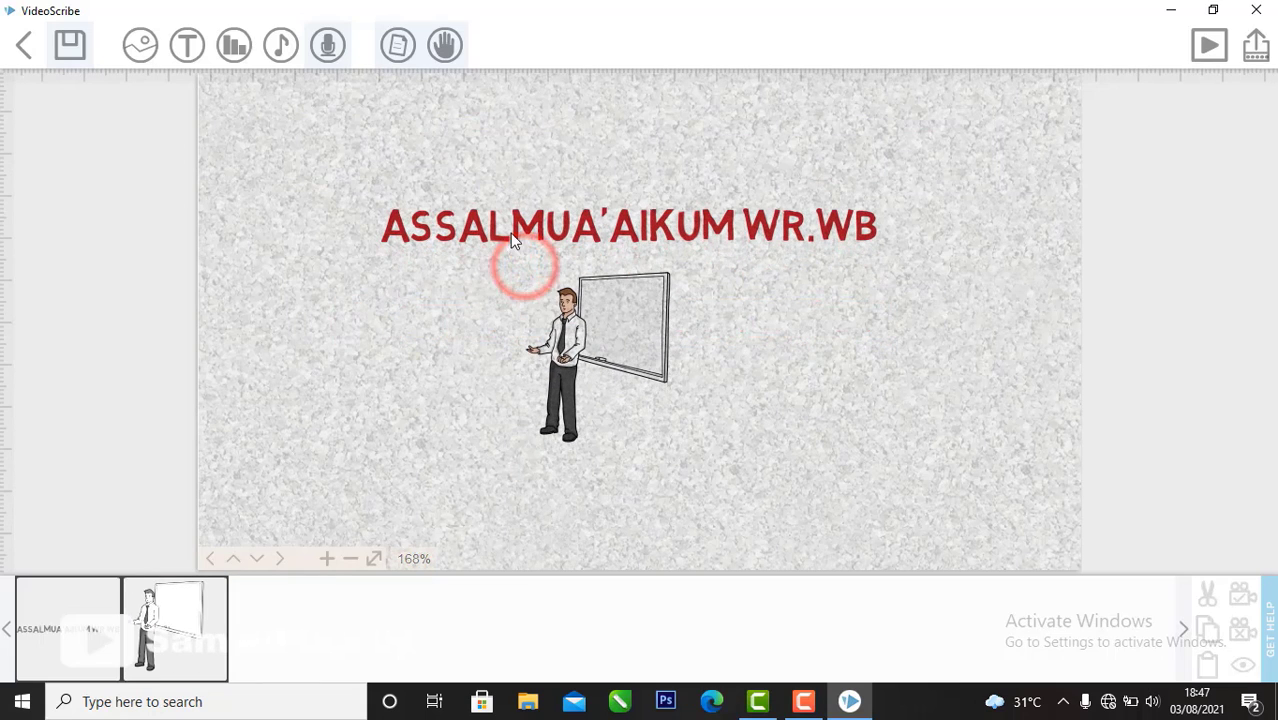
{"action": "left_click", "coordinate": [499, 302]}
{"action": "left_click", "coordinate": [556, 306]}
{"action": "left_click_drag", "start_coordinate": [563, 320], "coordinate": [558, 370]}
{"action": "left_click_drag", "start_coordinate": [704, 297], "coordinate": [750, 282]}
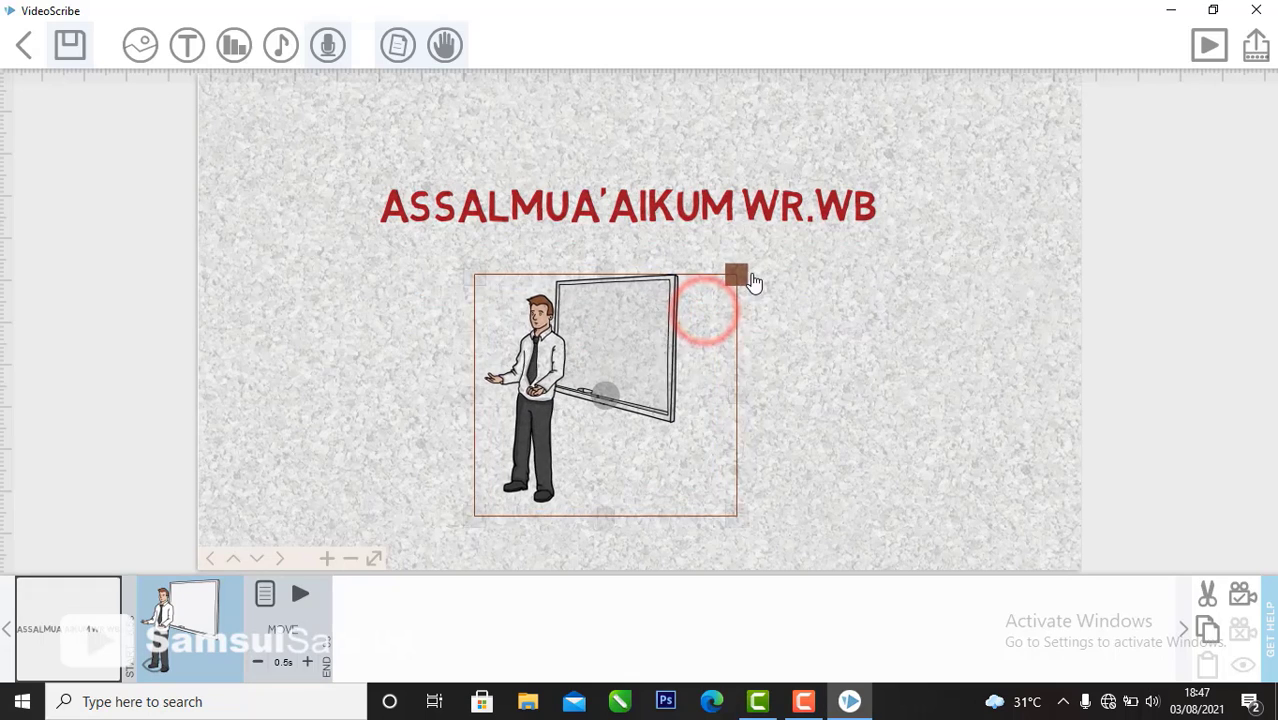
{"action": "left_click", "coordinate": [815, 328]}
Step: Set the camera position of both the greeting text and the presenter image to the current view
{"action": "left_click", "coordinate": [665, 264]}
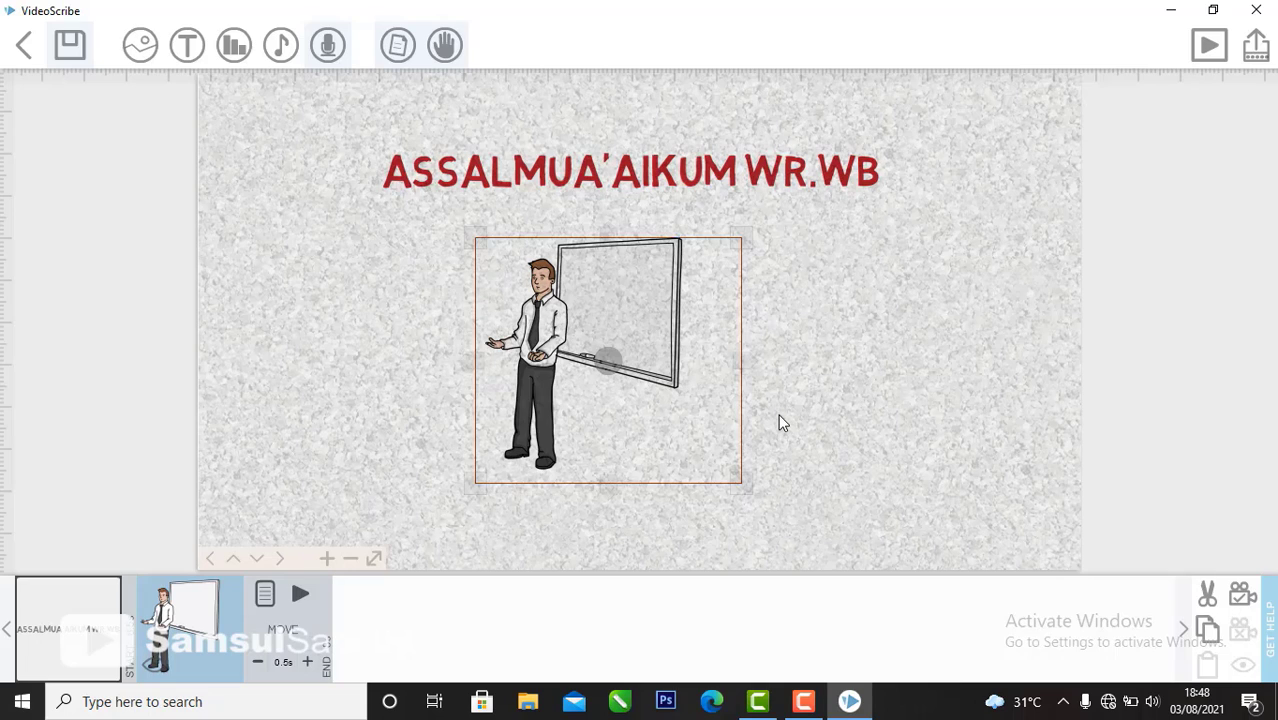
{"action": "left_click", "coordinate": [547, 191]}
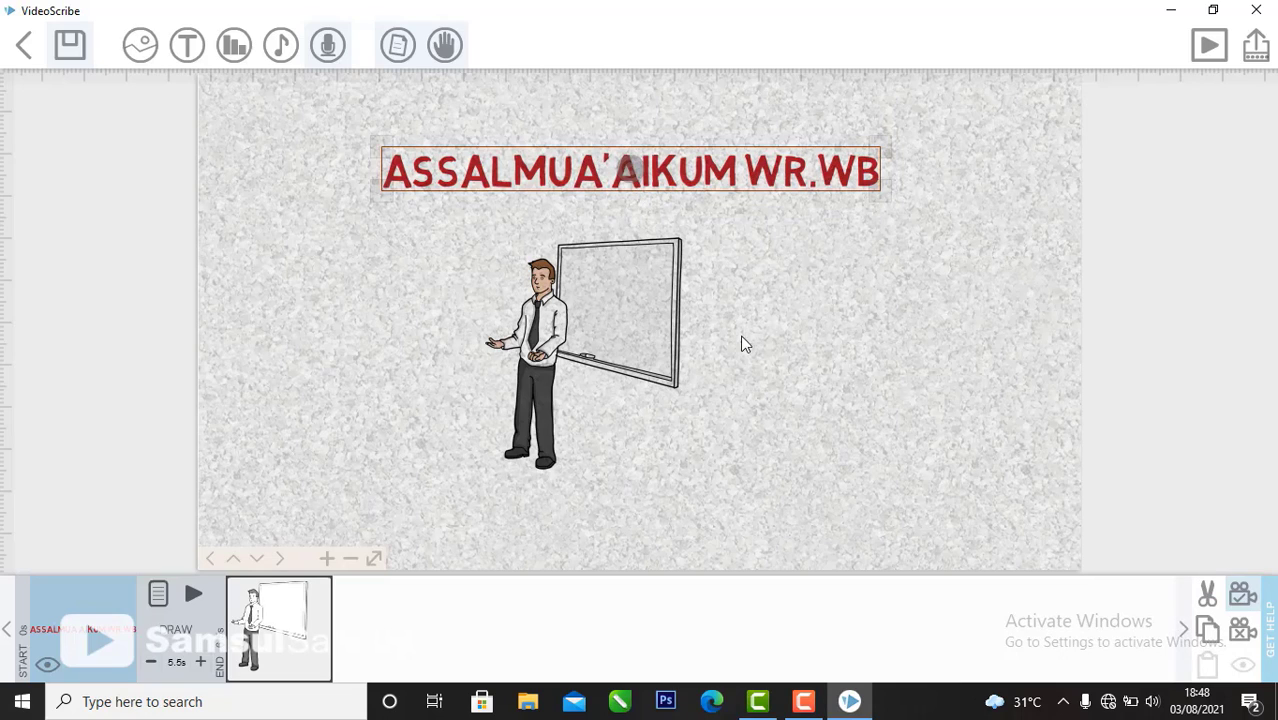
{"action": "left_click", "coordinate": [555, 318]}
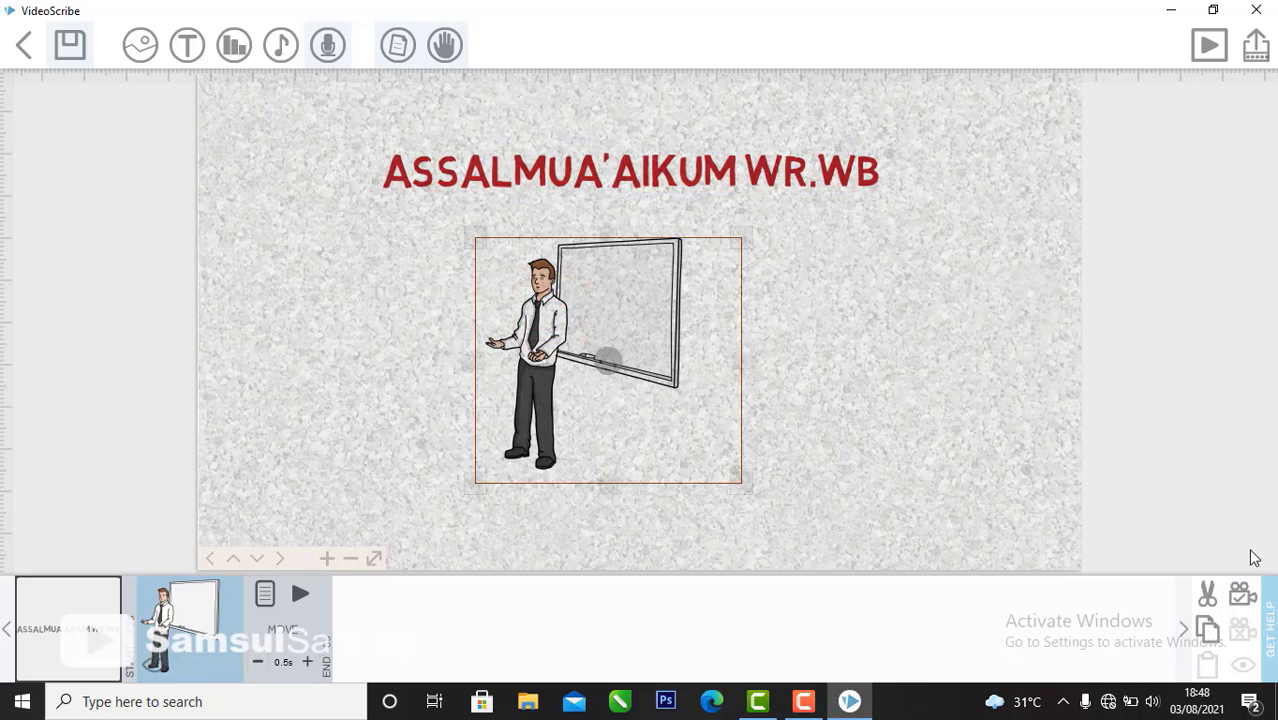
{"action": "left_click", "coordinate": [1246, 594]}
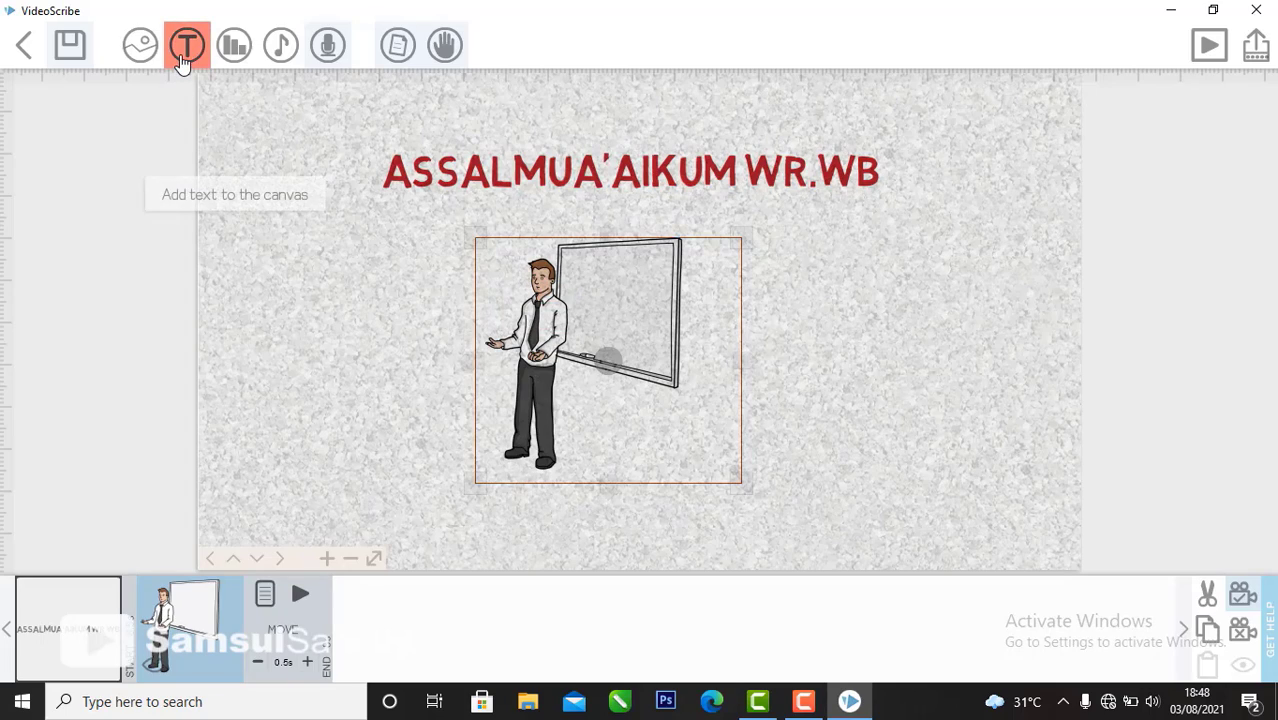
Step: Add the text "PKK" to the canvas in the Basic font
{"action": "left_click", "coordinate": [184, 48]}
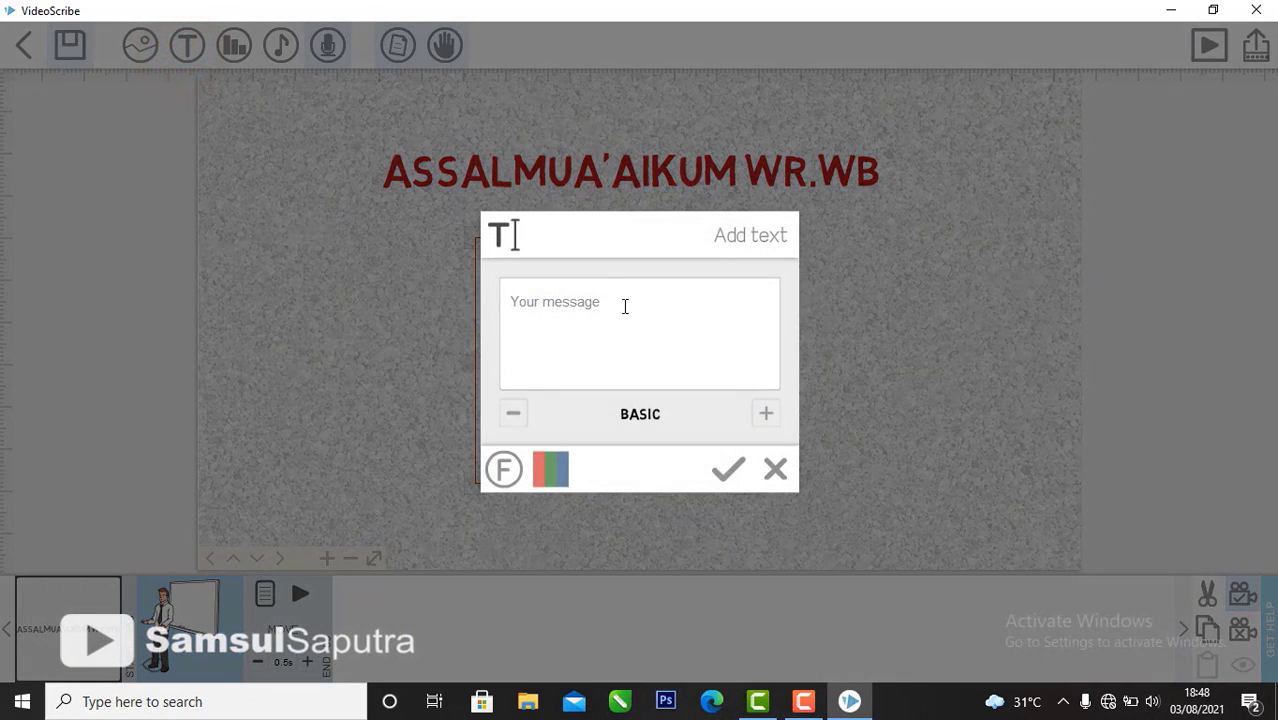
{"action": "type", "text": "PKK"}
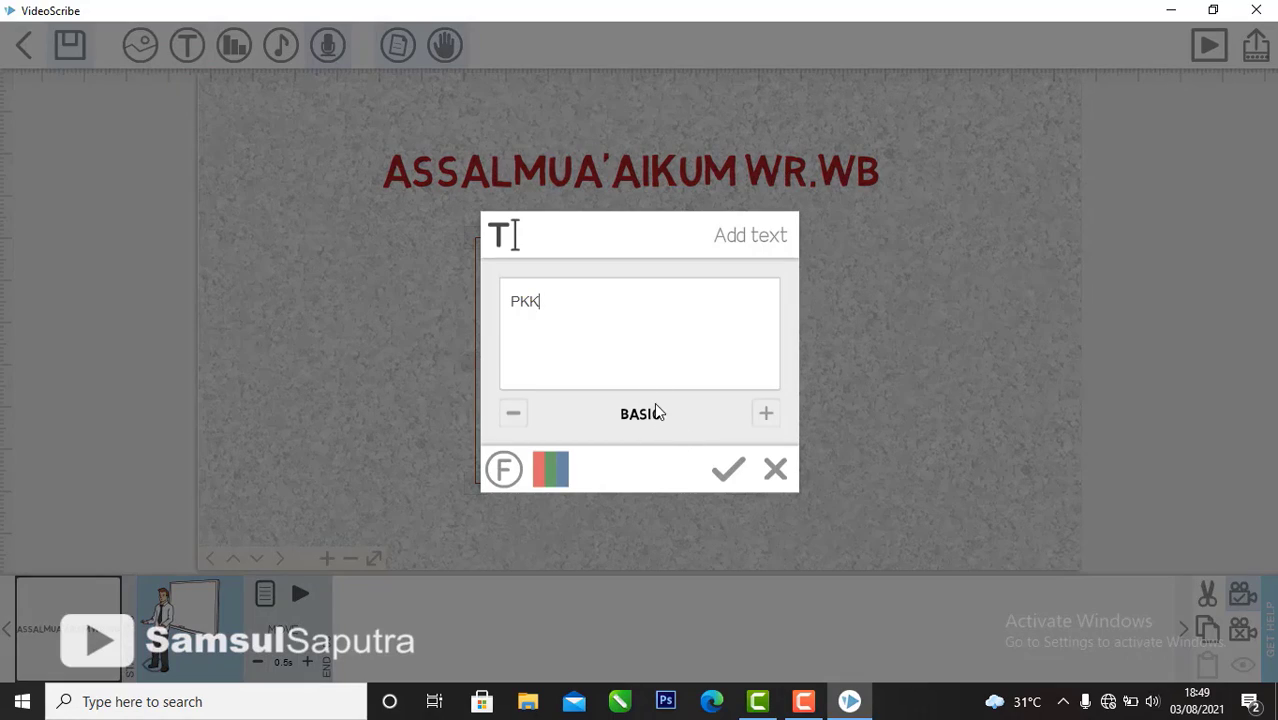
{"action": "left_click", "coordinate": [716, 474]}
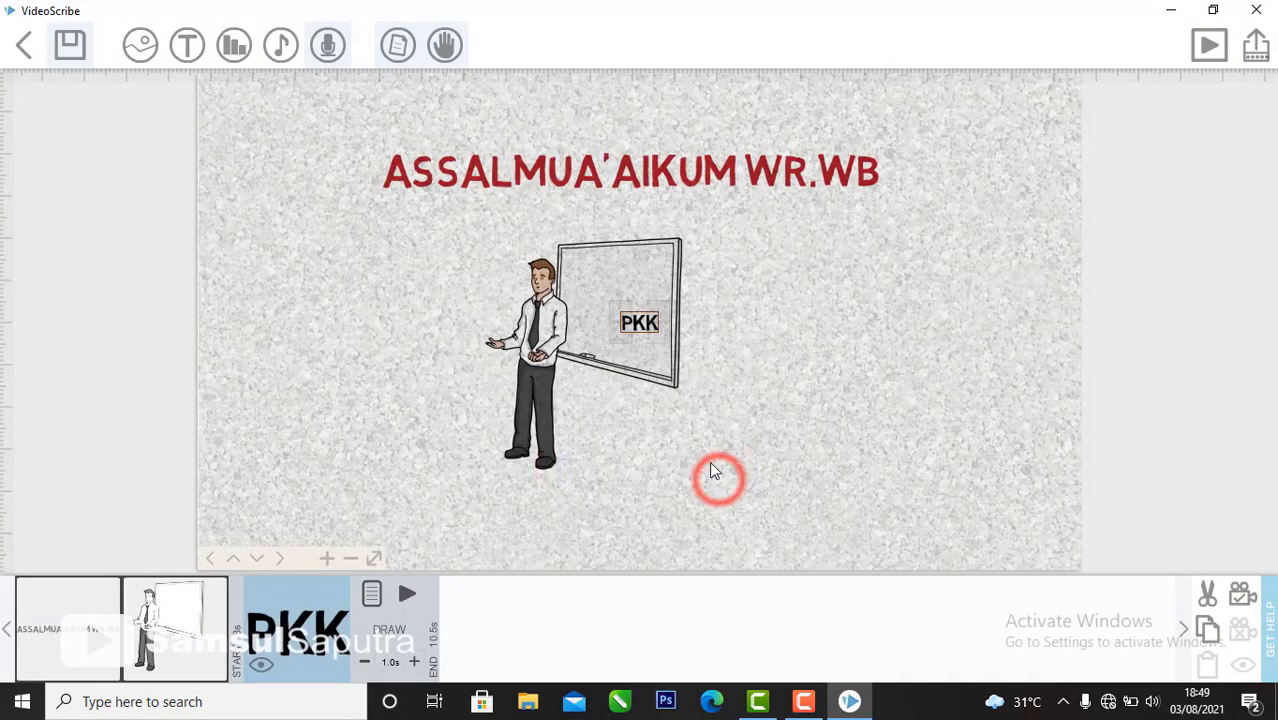
Step: Move the PKK text to an empty area far right of the presenter image and enlarge it
{"action": "left_click_drag", "start_coordinate": [645, 337], "coordinate": [1040, 348]}
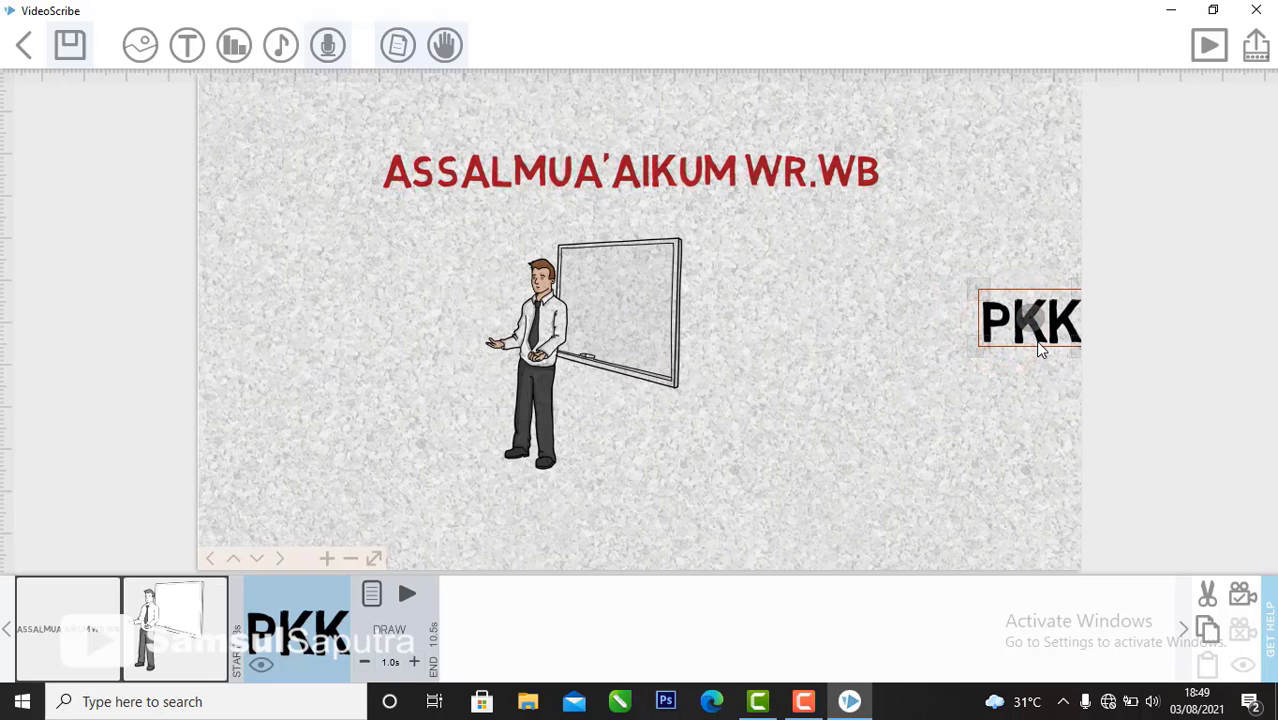
{"action": "left_click_drag", "start_coordinate": [820, 355], "coordinate": [354, 352]}
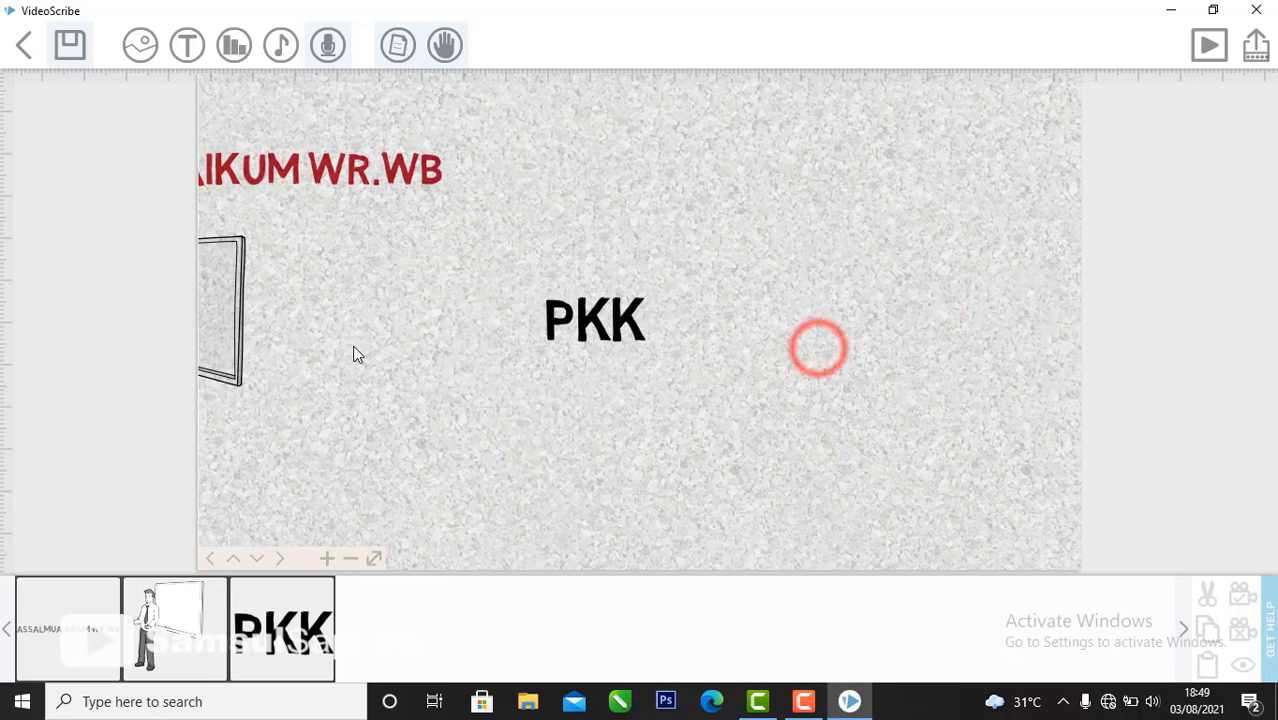
{"action": "left_click", "coordinate": [555, 334]}
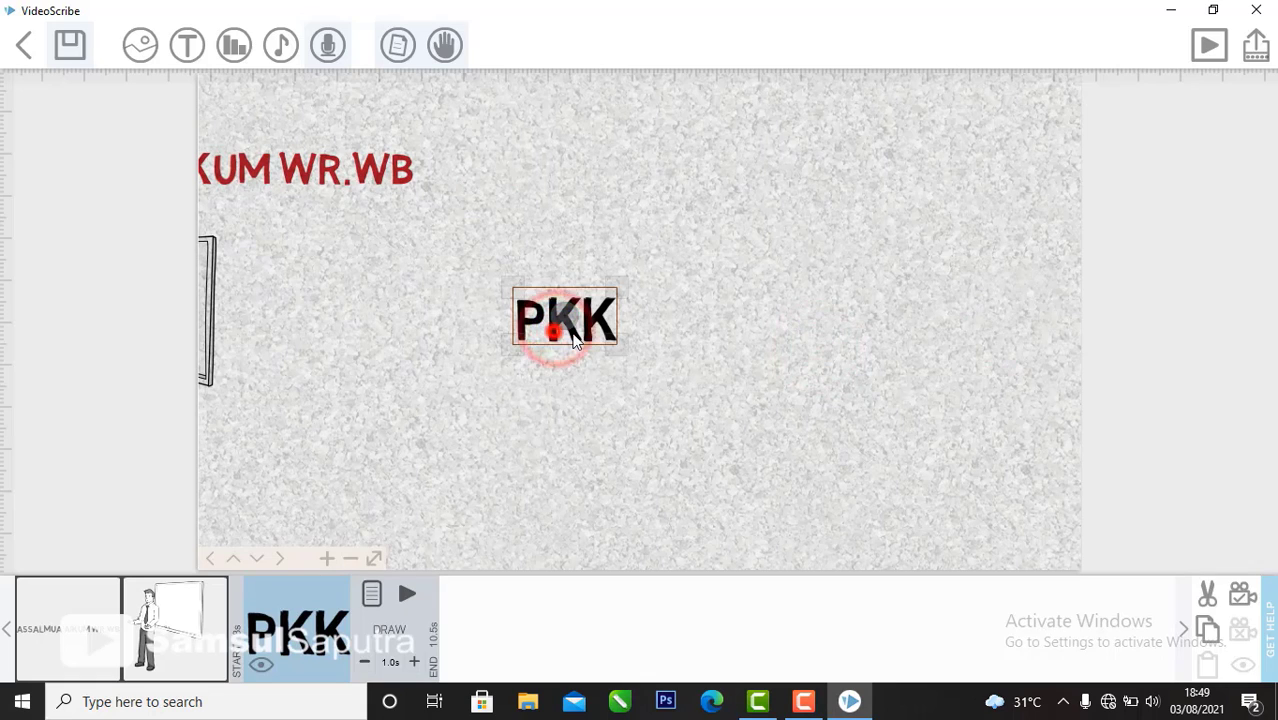
{"action": "left_click_drag", "start_coordinate": [555, 334], "coordinate": [780, 328]}
{"action": "left_click_drag", "start_coordinate": [575, 411], "coordinate": [345, 408]}
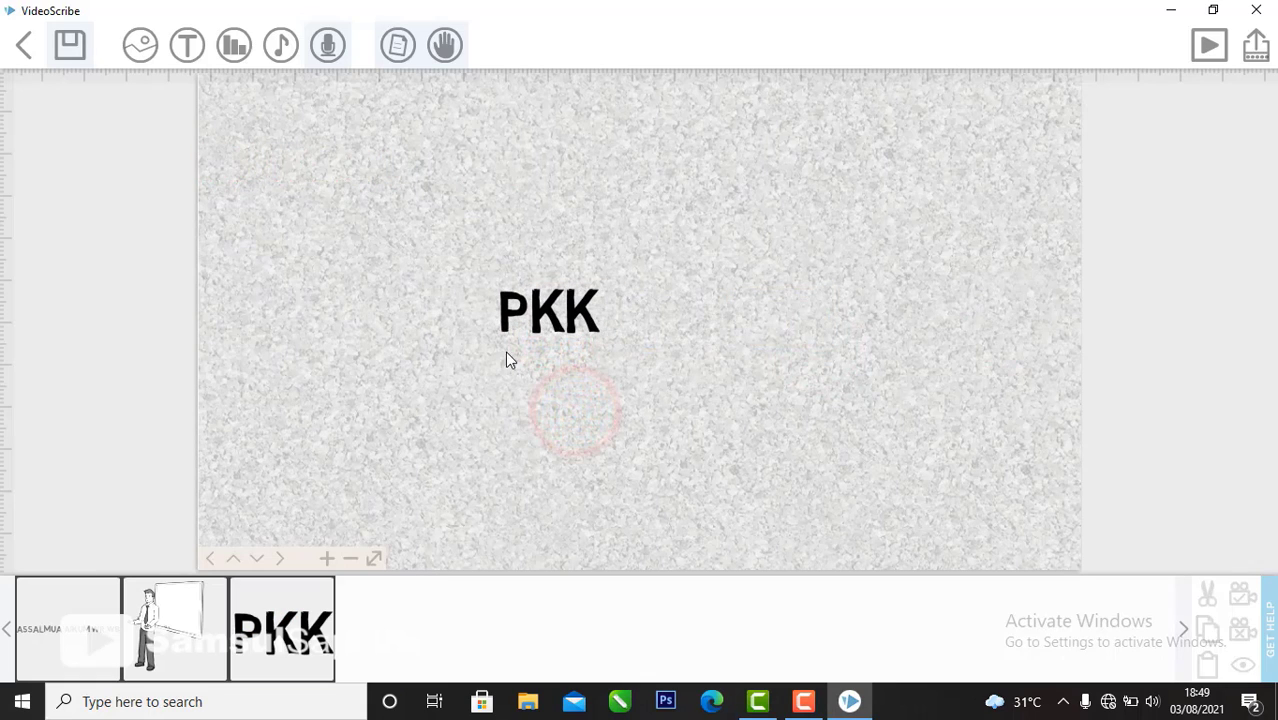
{"action": "left_click", "coordinate": [573, 330]}
{"action": "left_click_drag", "start_coordinate": [597, 336], "coordinate": [668, 374]}
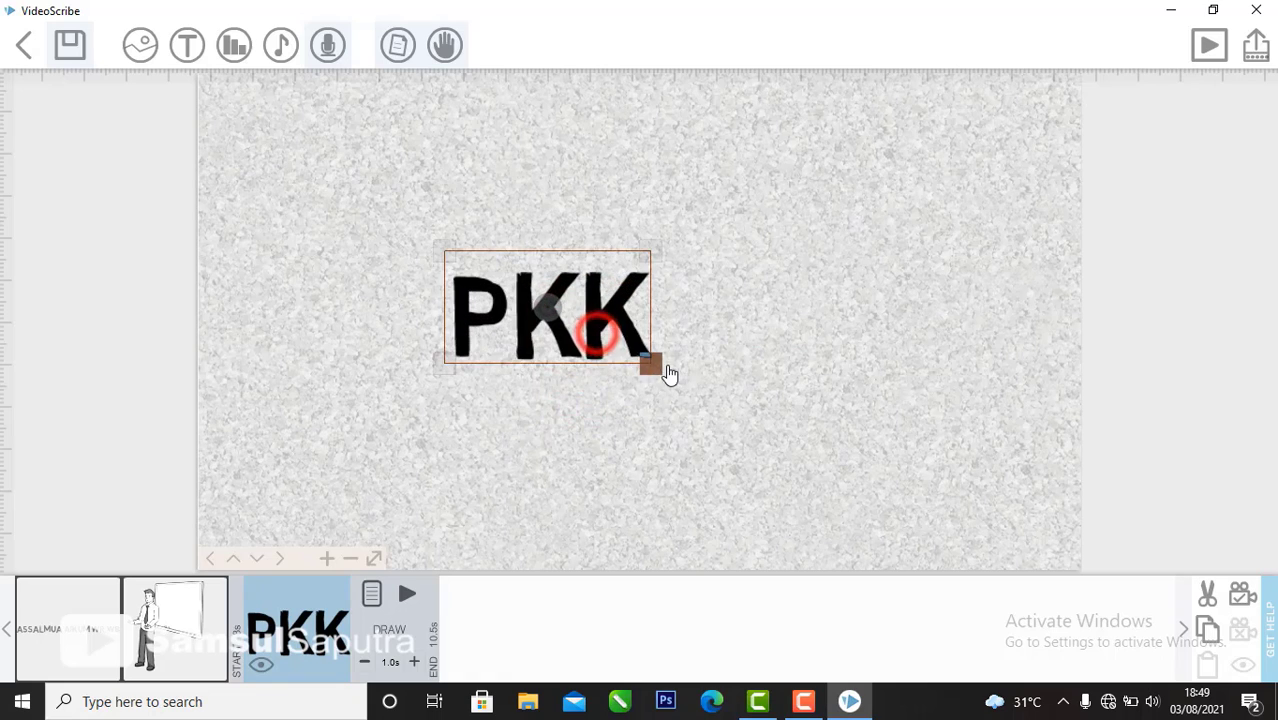
Step: Add the thin single-line curved arrow from the library's Arrows category to the canvas
{"action": "left_click_drag", "start_coordinate": [456, 391], "coordinate": [740, 410]}
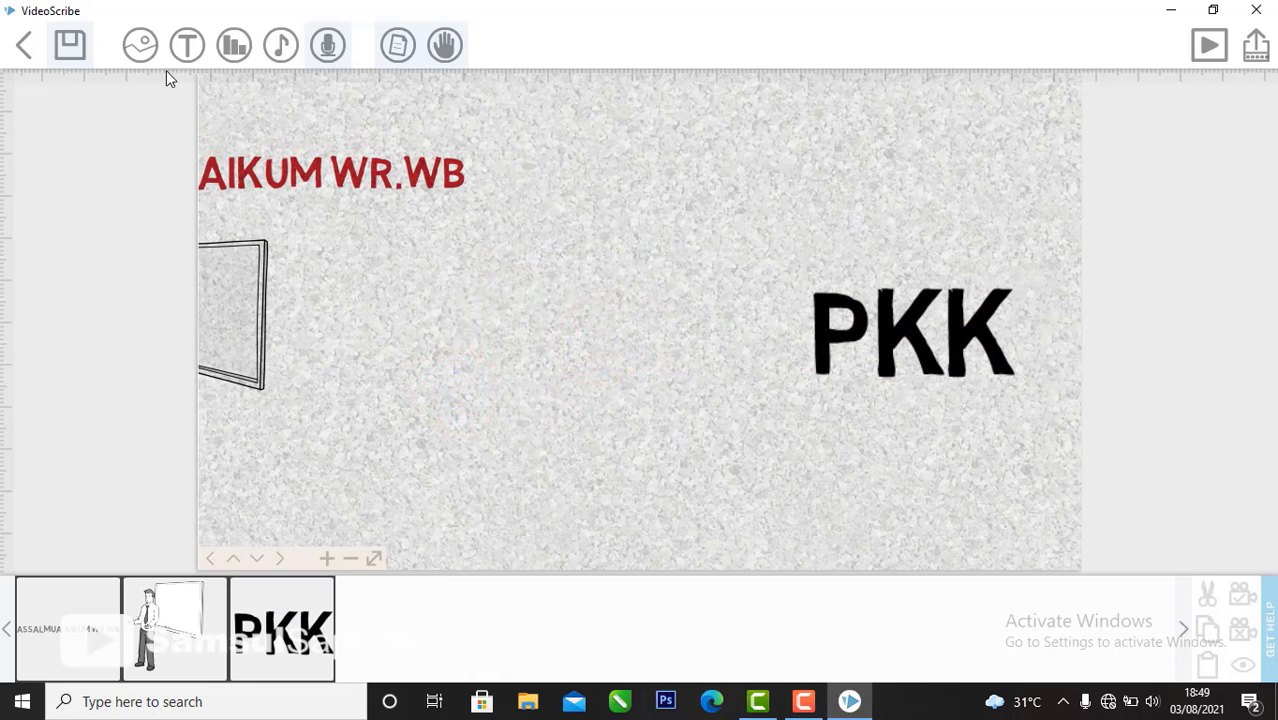
{"action": "left_click", "coordinate": [130, 58]}
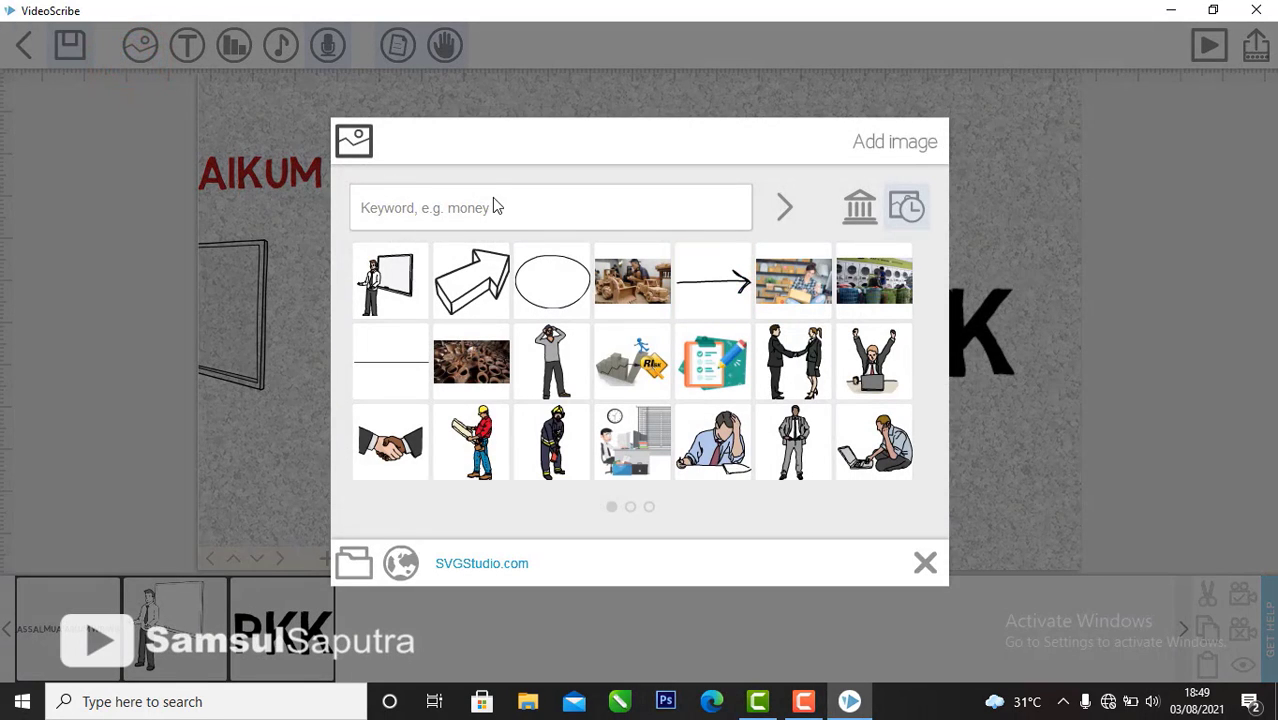
{"action": "left_click", "coordinate": [859, 212]}
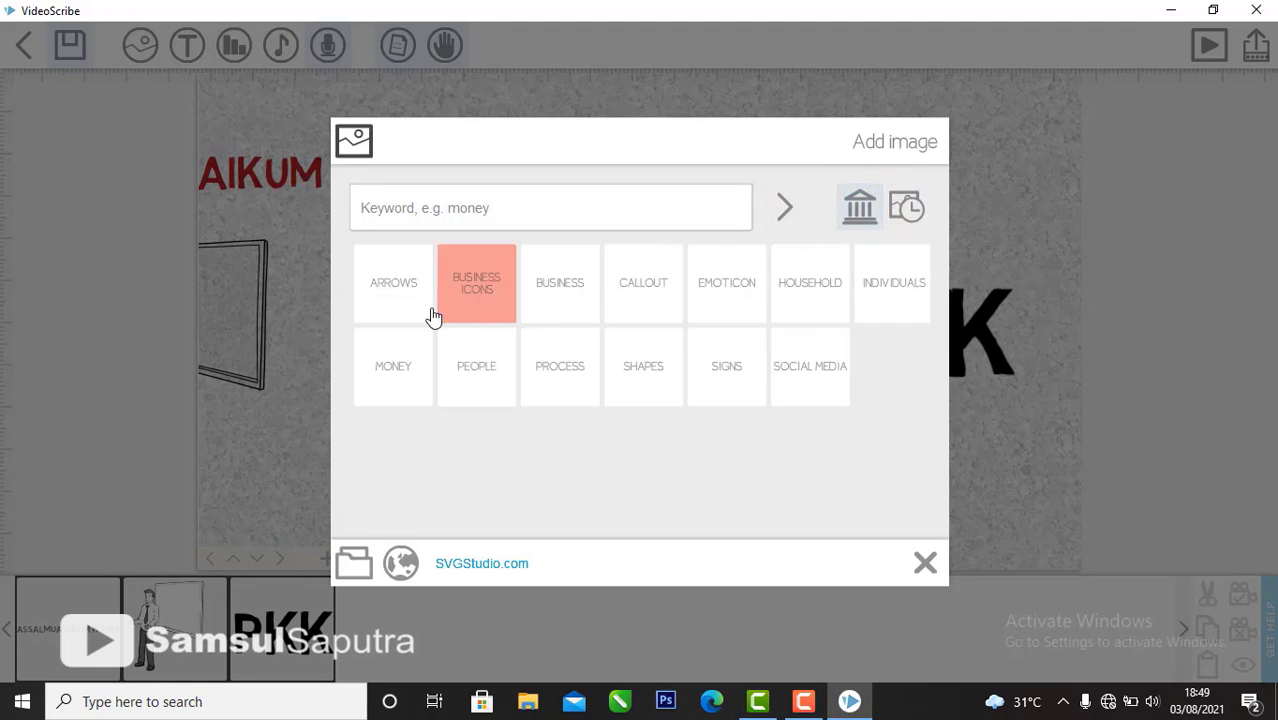
{"action": "left_click", "coordinate": [393, 283]}
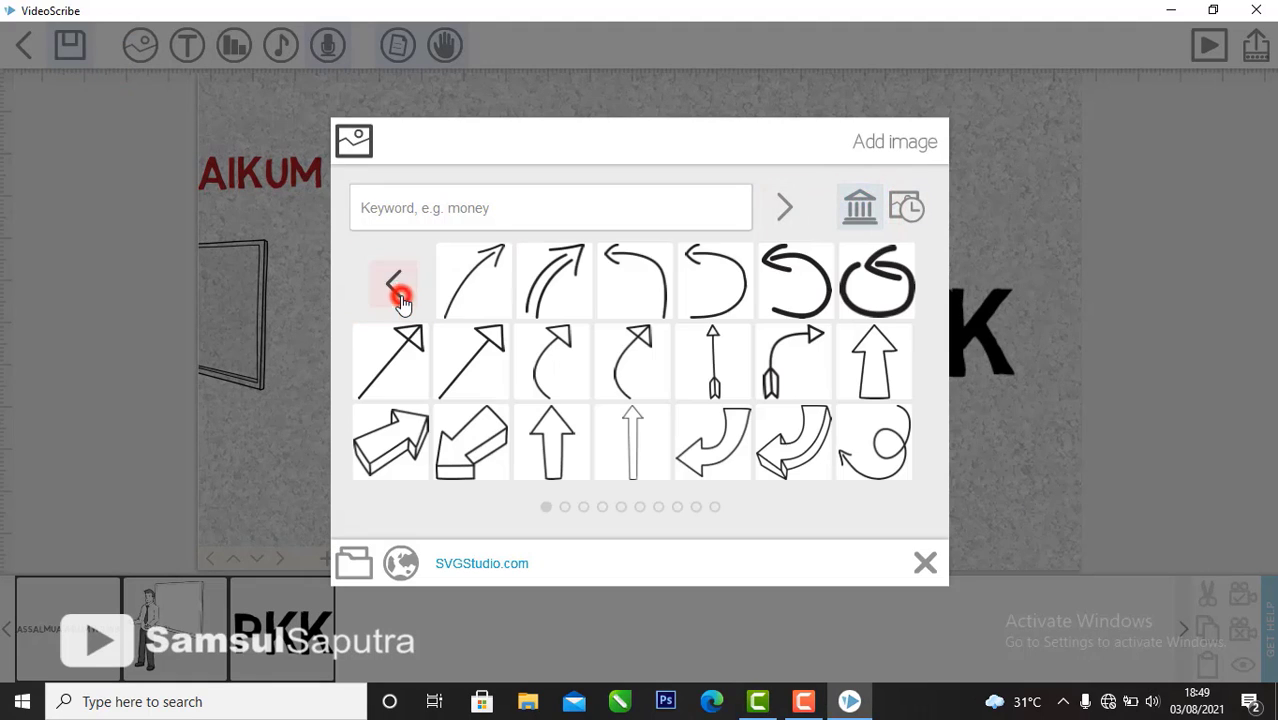
{"action": "left_click", "coordinate": [466, 295]}
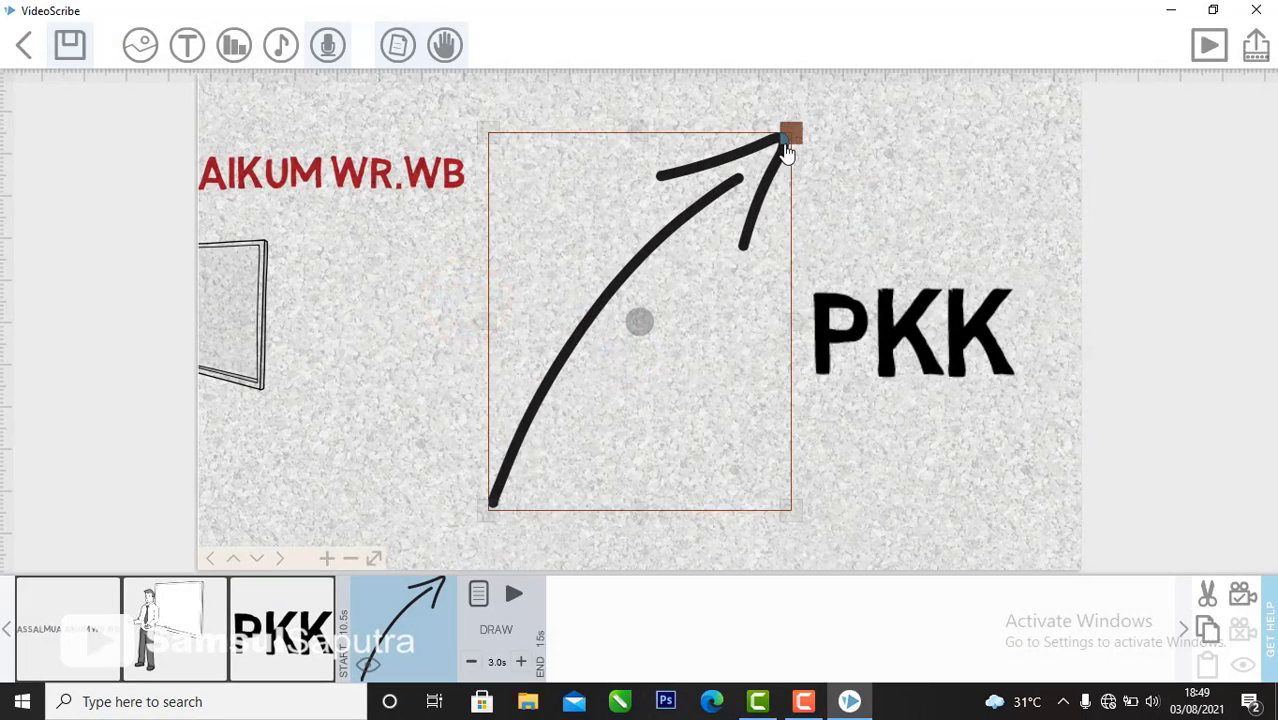
Step: Rotate the arrow to point toward PKK, shift PKK slightly right, and place the arrow between the whiteboard and PKK
{"action": "left_click_drag", "start_coordinate": [647, 330], "coordinate": [753, 476]}
{"action": "left_click", "coordinate": [861, 469]}
{"action": "left_click_drag", "start_coordinate": [916, 345], "coordinate": [970, 341]}
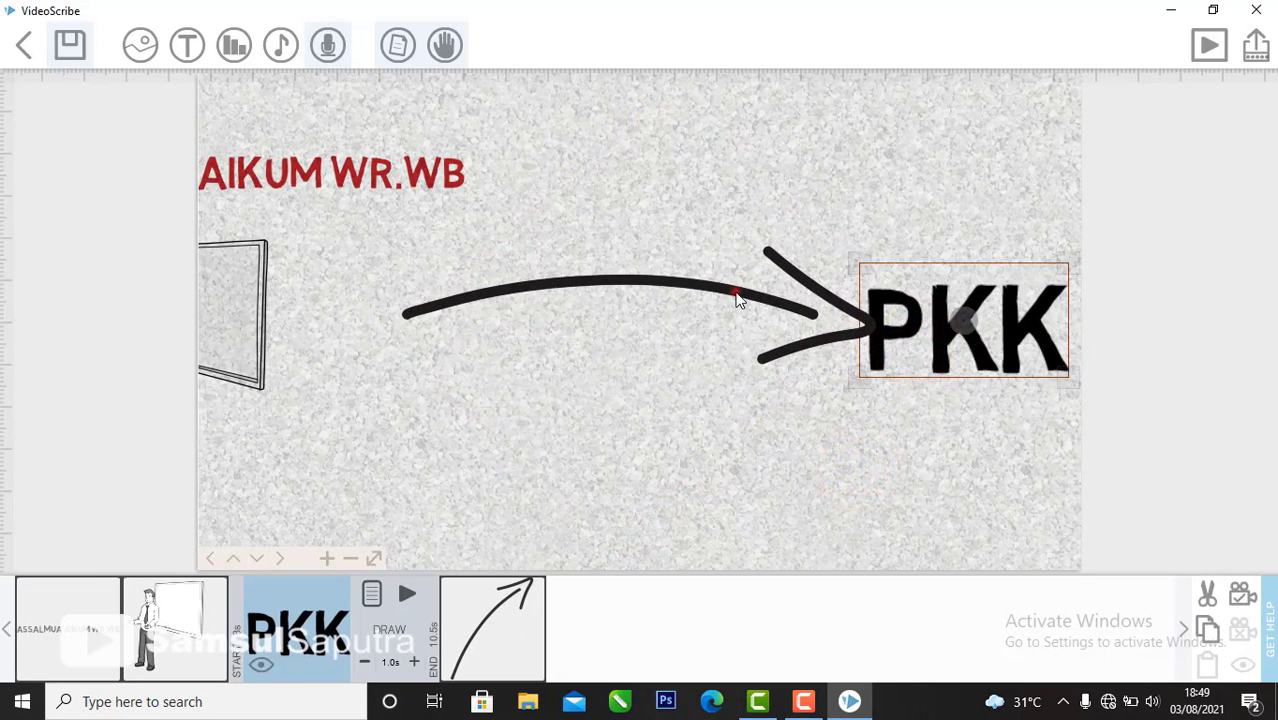
{"action": "left_click_drag", "start_coordinate": [737, 300], "coordinate": [662, 308]}
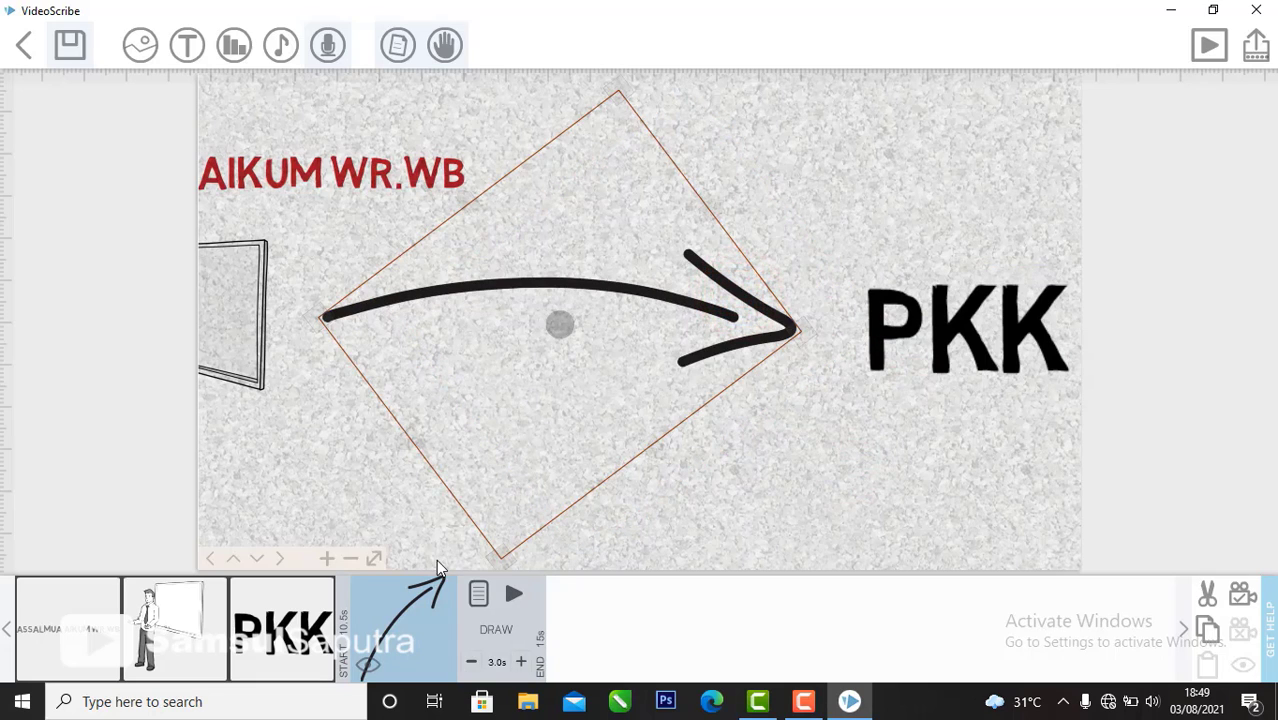
Step: Reorder the timeline so the arrow is drawn before the PKK text
{"action": "mouse_move", "coordinate": [433, 614]}
{"action": "left_mouse_down"}
{"action": "mouse_move", "coordinate": [430, 600]}
{"action": "mouse_move", "coordinate": [350, 610]}
{"action": "mouse_move", "coordinate": [277, 638]}
{"action": "left_mouse_up"}
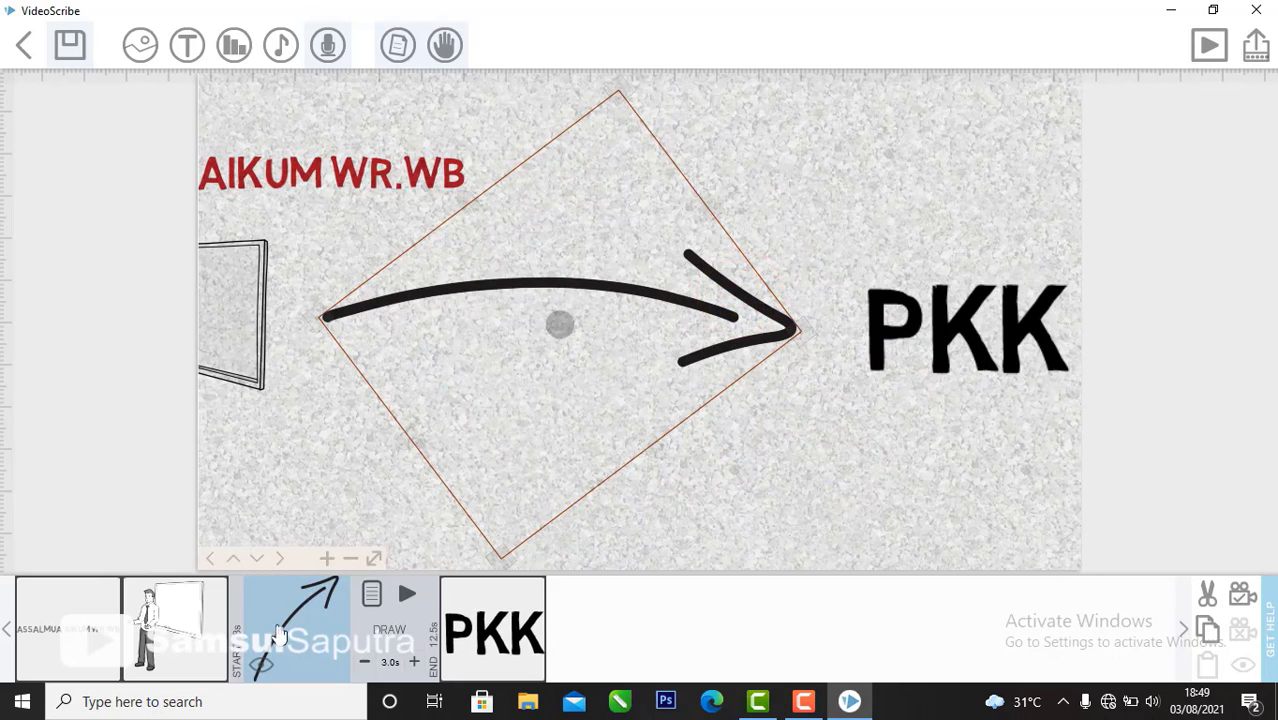
{"action": "left_click", "coordinate": [316, 474]}
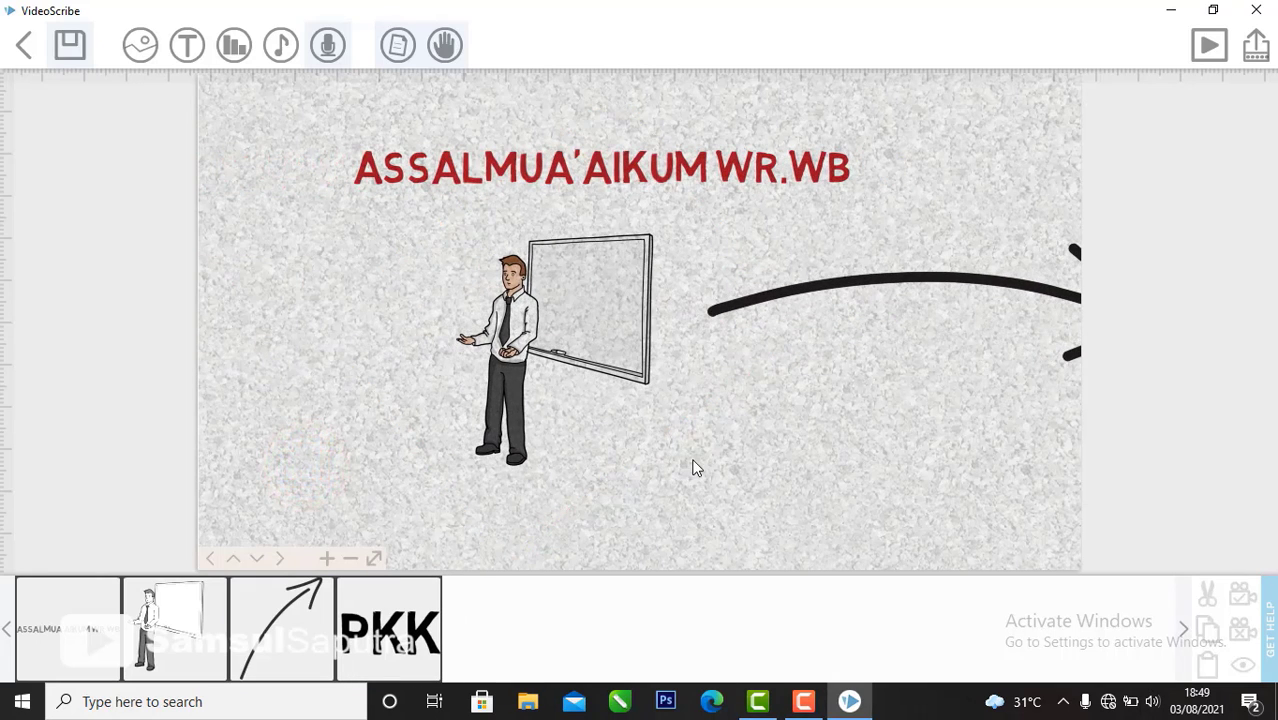
{"action": "left_click", "coordinate": [618, 172]}
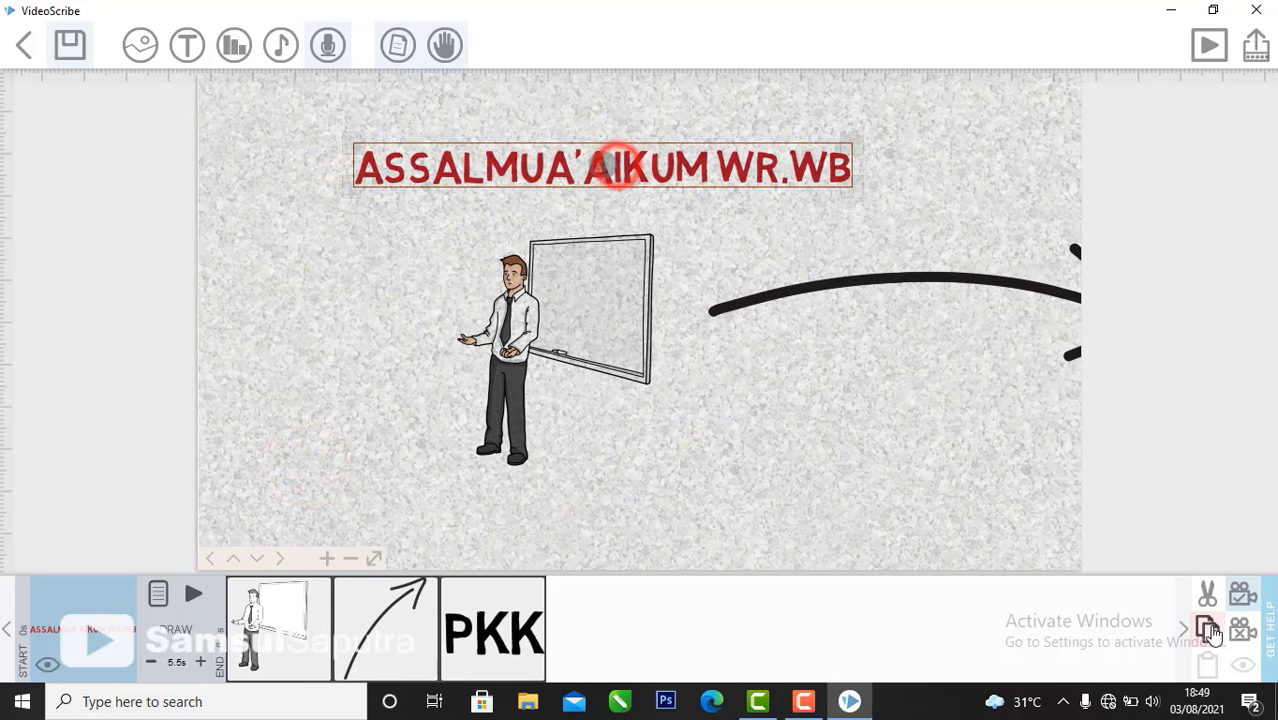
{"action": "left_click", "coordinate": [901, 450]}
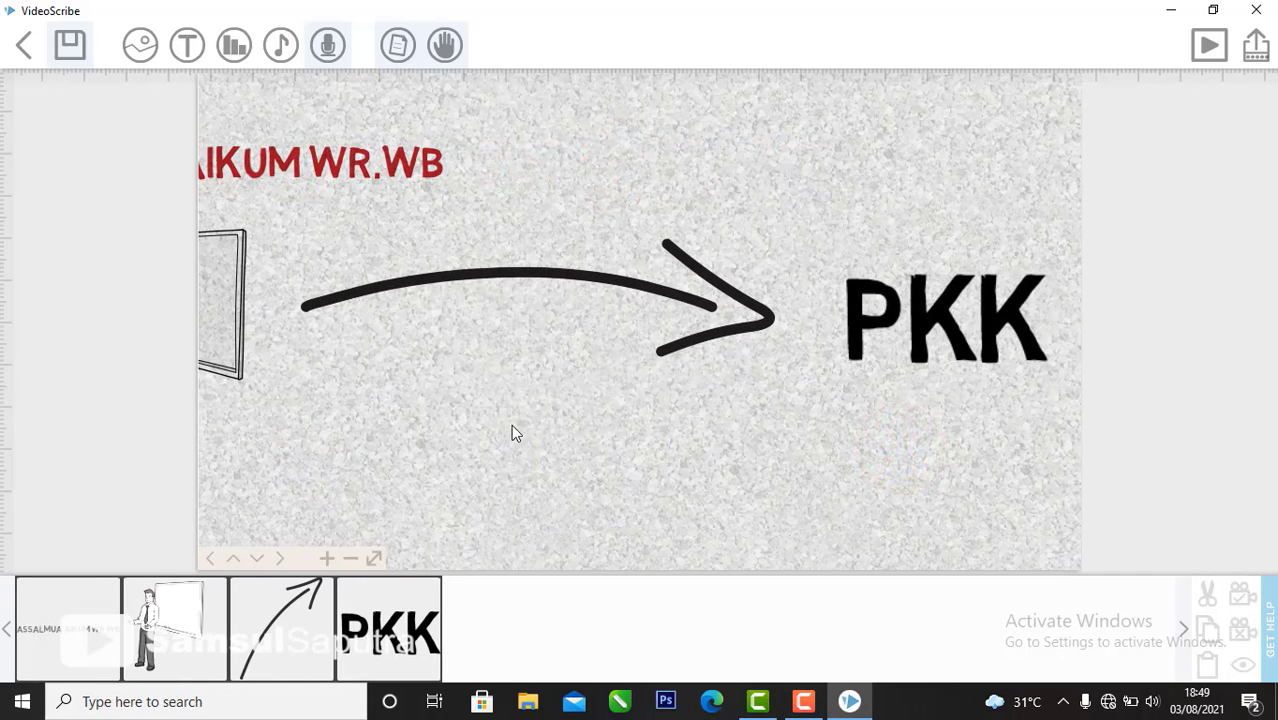
Step: Nudge the arrow slightly toward PKK and set the camera position of both the arrow and the PKK text to the current view
{"action": "left_click", "coordinate": [558, 280]}
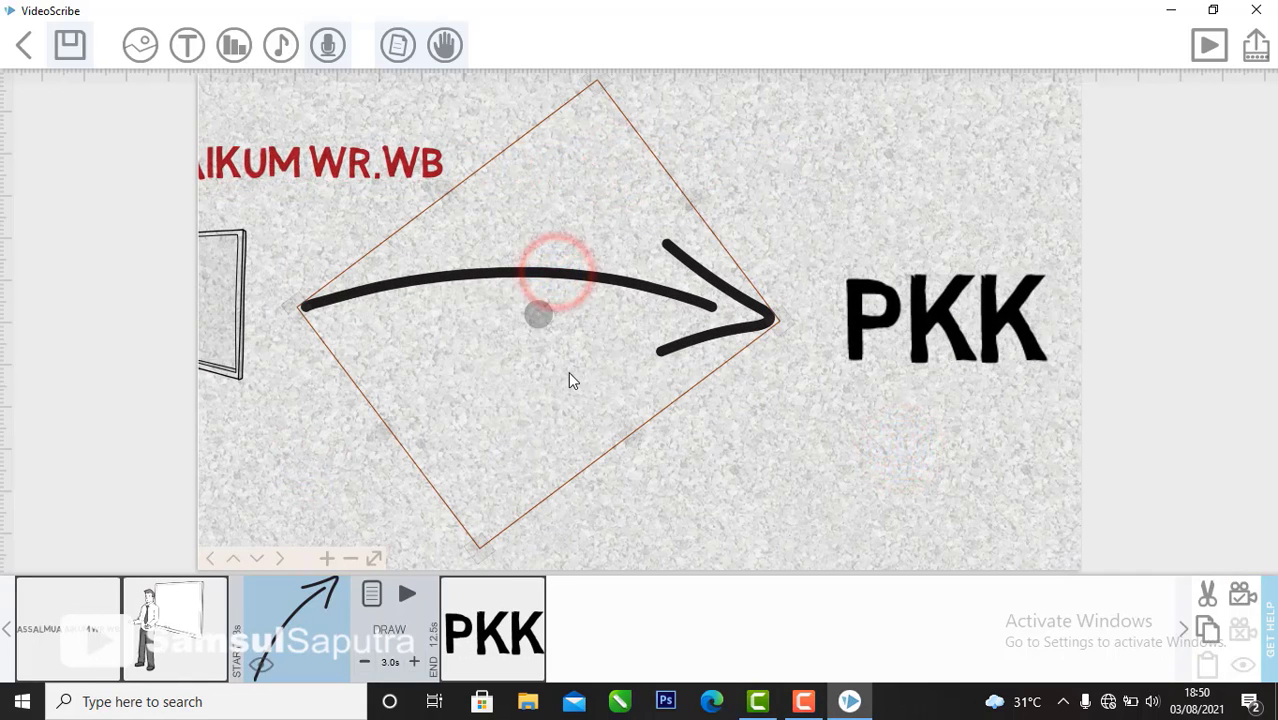
{"action": "left_click_drag", "start_coordinate": [568, 371], "coordinate": [585, 374]}
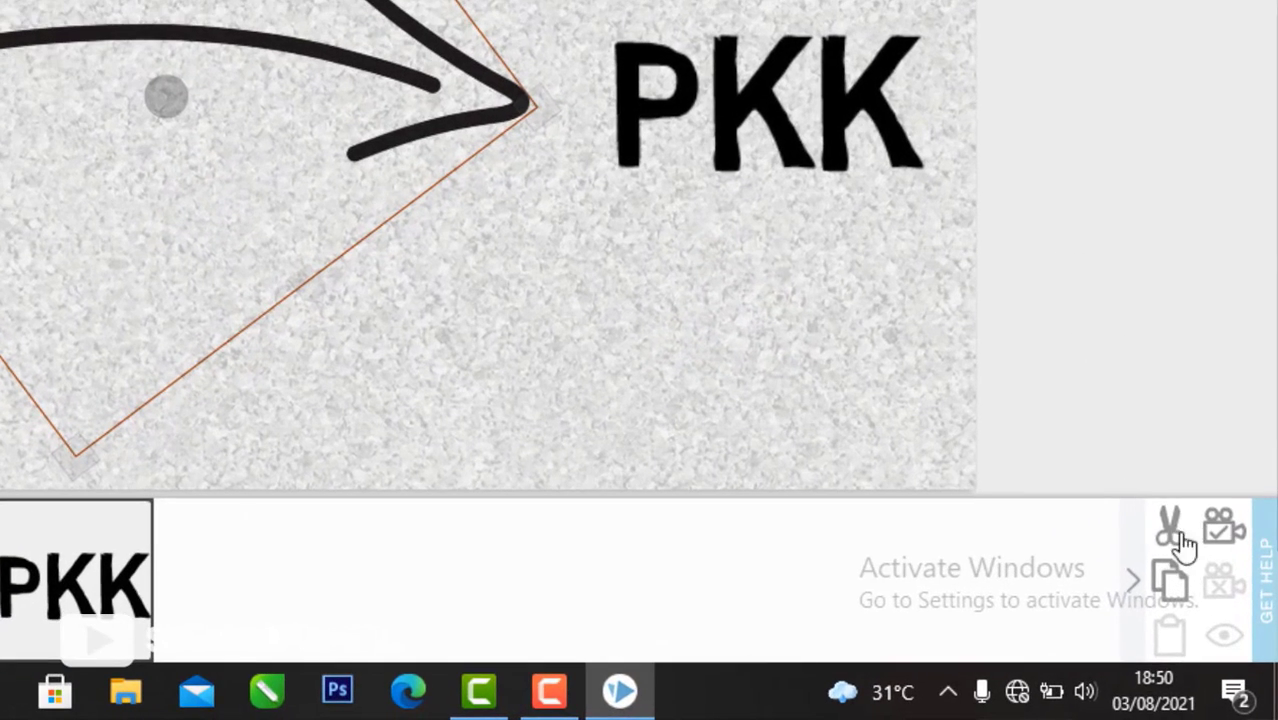
{"action": "left_click", "coordinate": [1226, 540]}
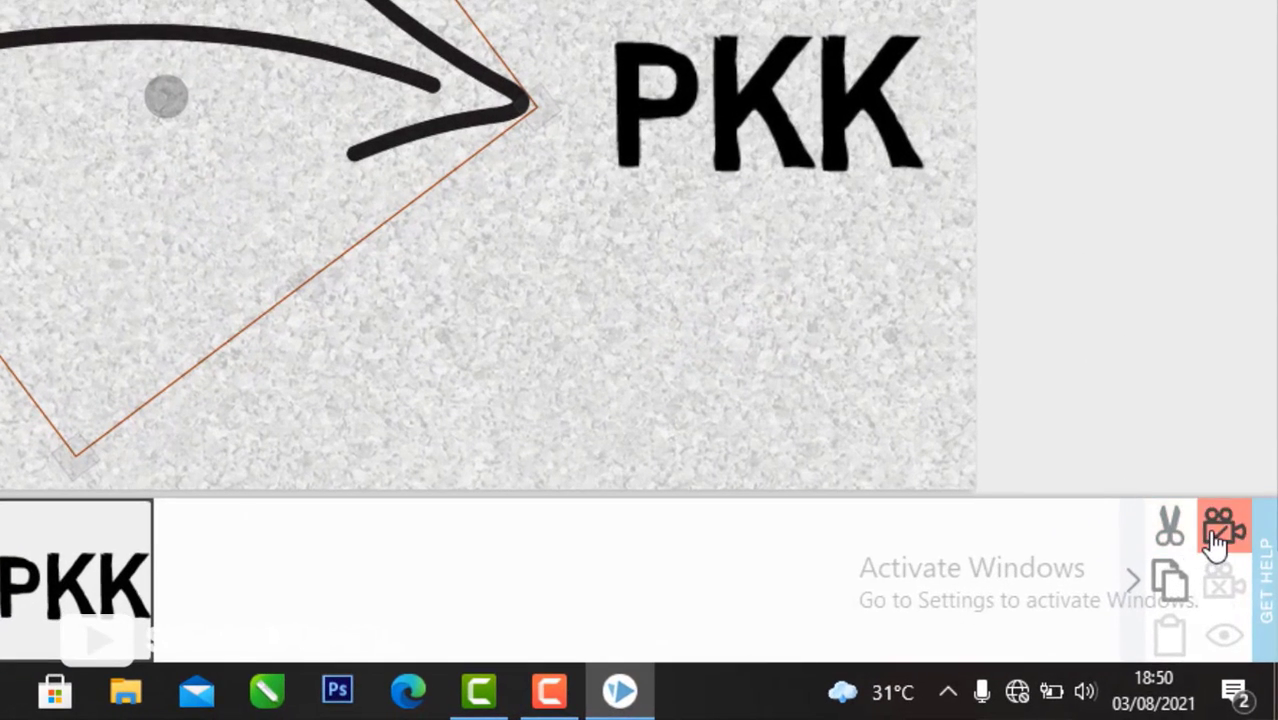
{"action": "left_click", "coordinate": [779, 127]}
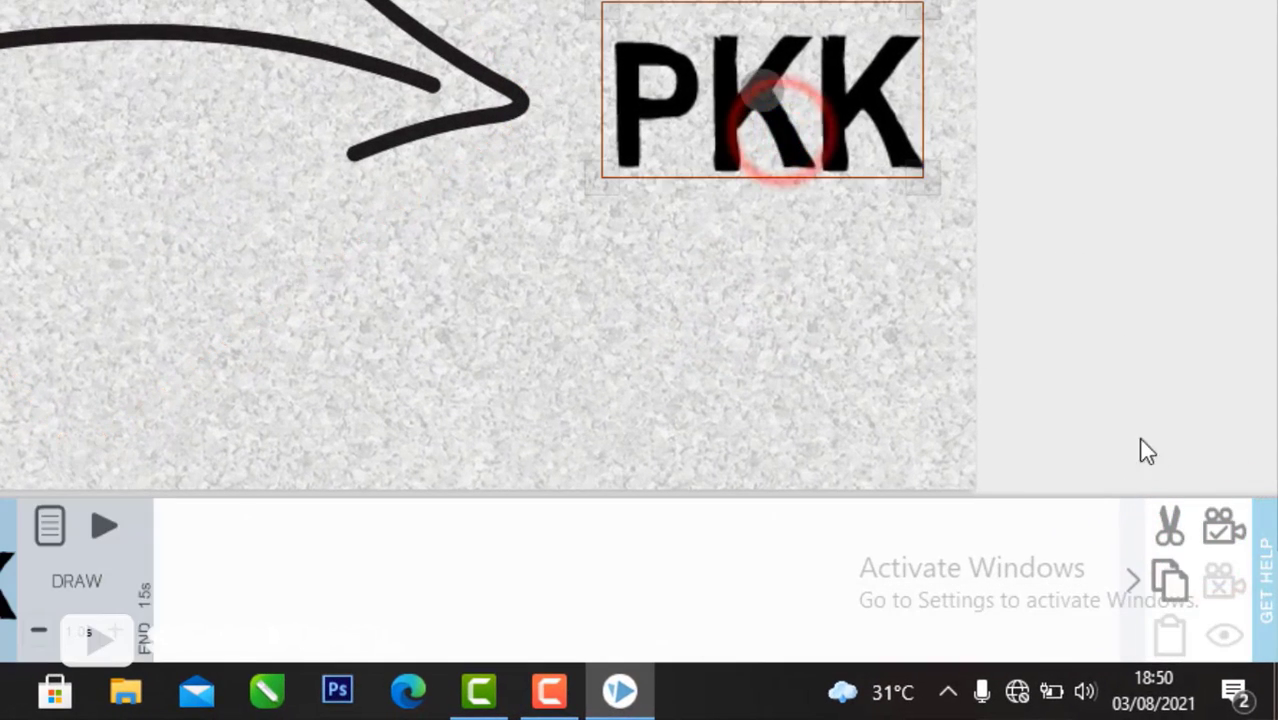
{"action": "left_click", "coordinate": [1218, 518]}
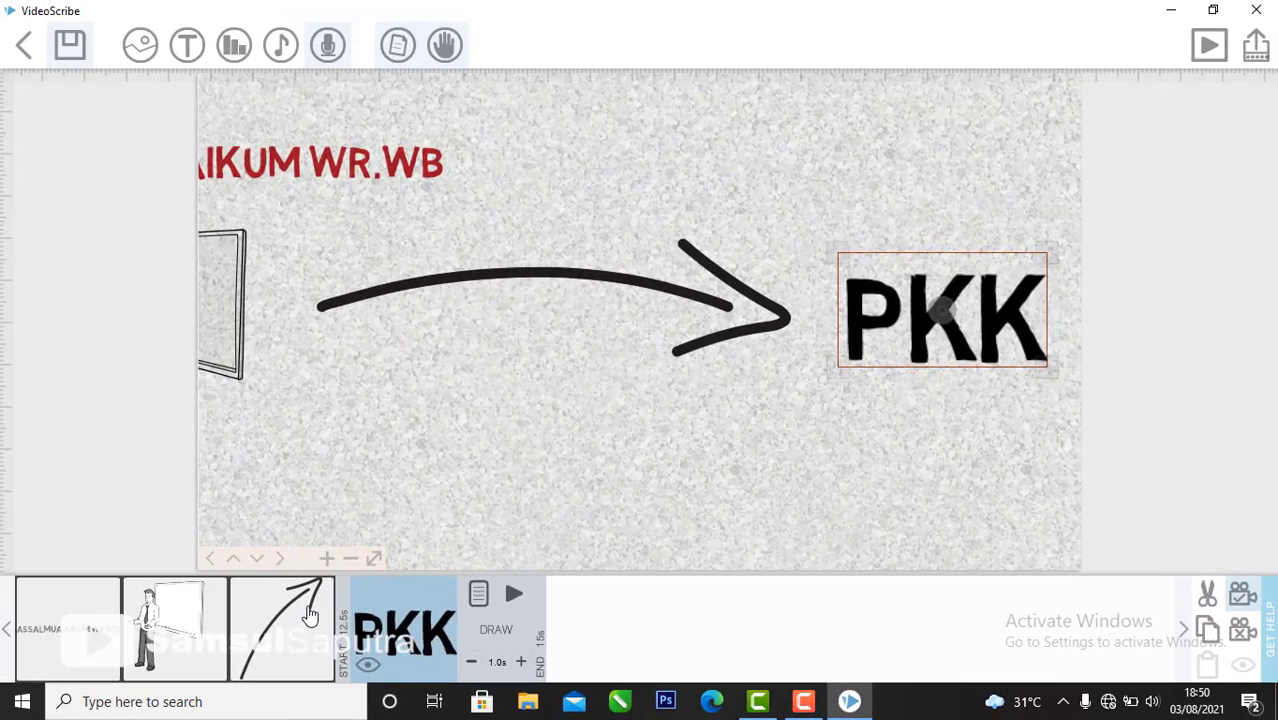
Step: Set the arrow's animate time to 1.0 s and its transition time to 0.5 s
{"action": "left_click", "coordinate": [311, 614]}
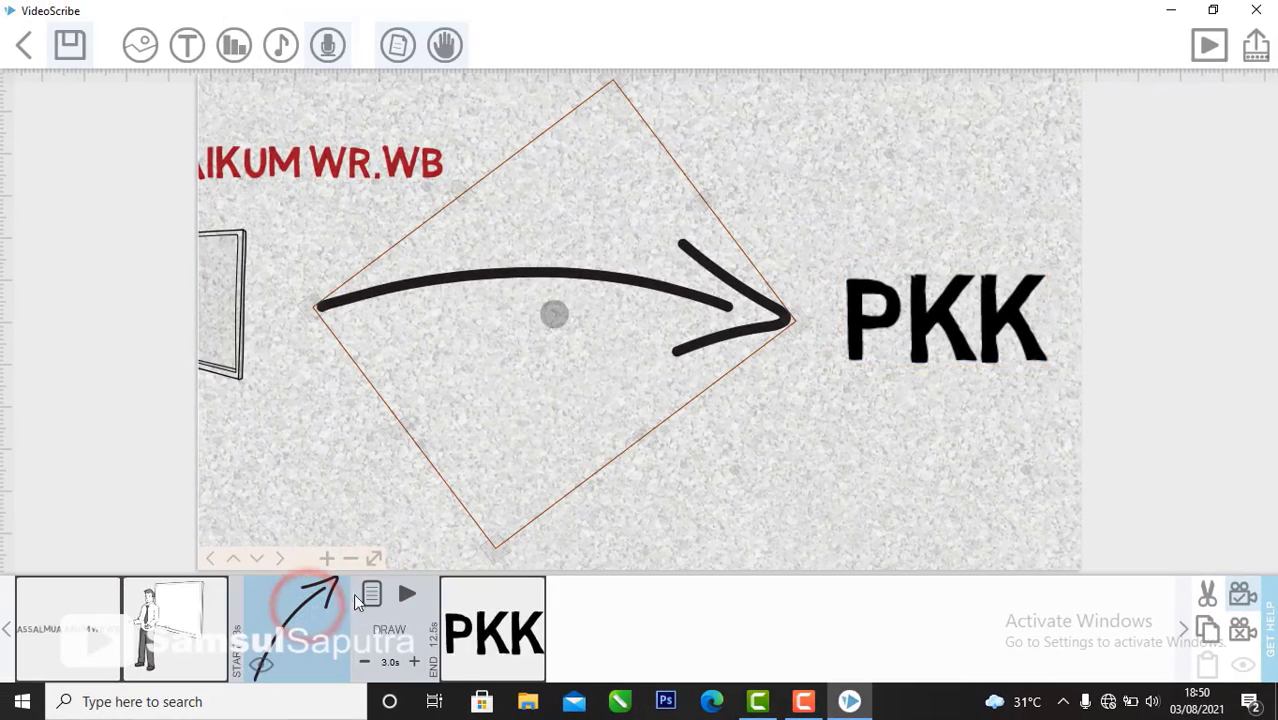
{"action": "left_click", "coordinate": [368, 596]}
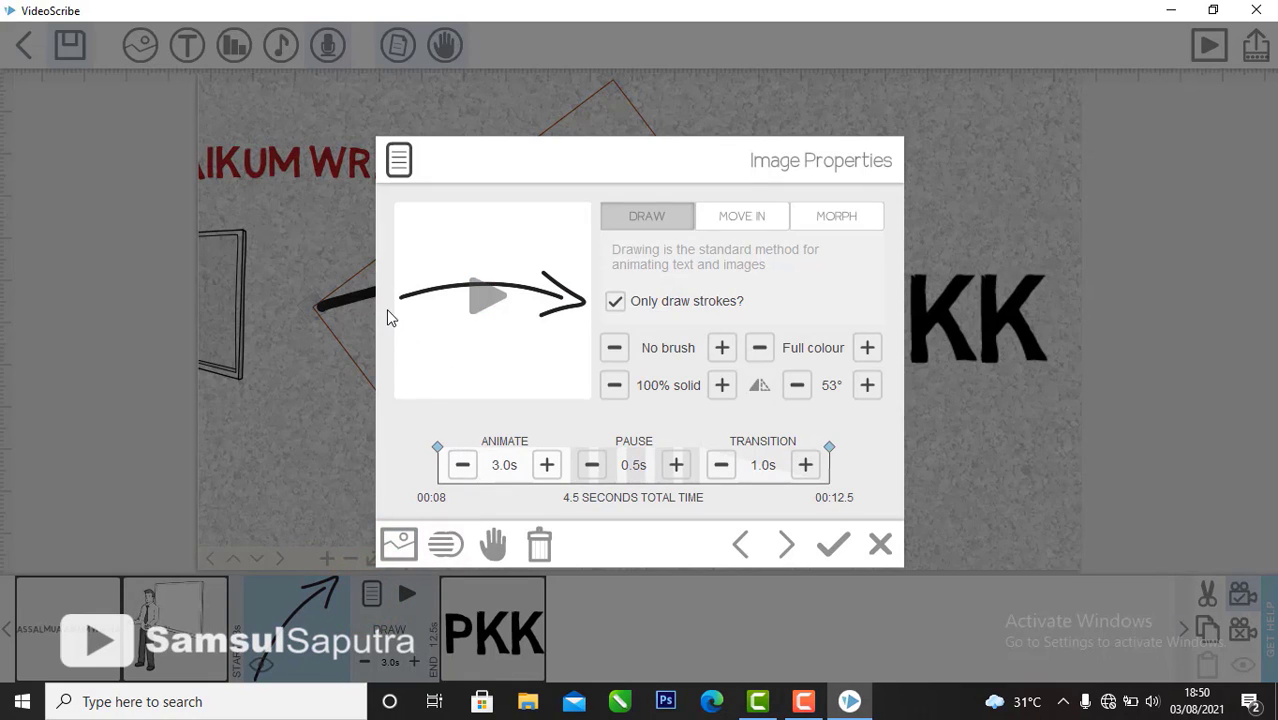
{"action": "left_click", "coordinate": [461, 469]}
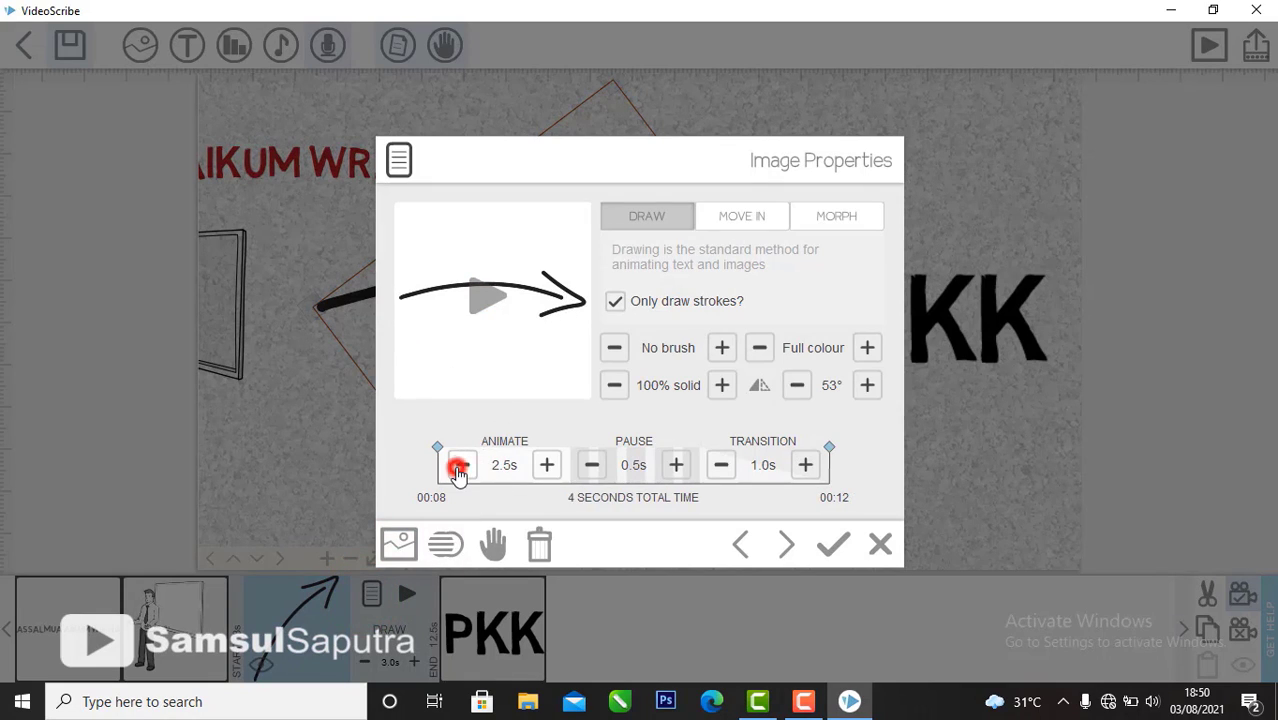
{"action": "left_click", "coordinate": [461, 469]}
{"action": "left_click", "coordinate": [461, 469]}
{"action": "left_click", "coordinate": [461, 469]}
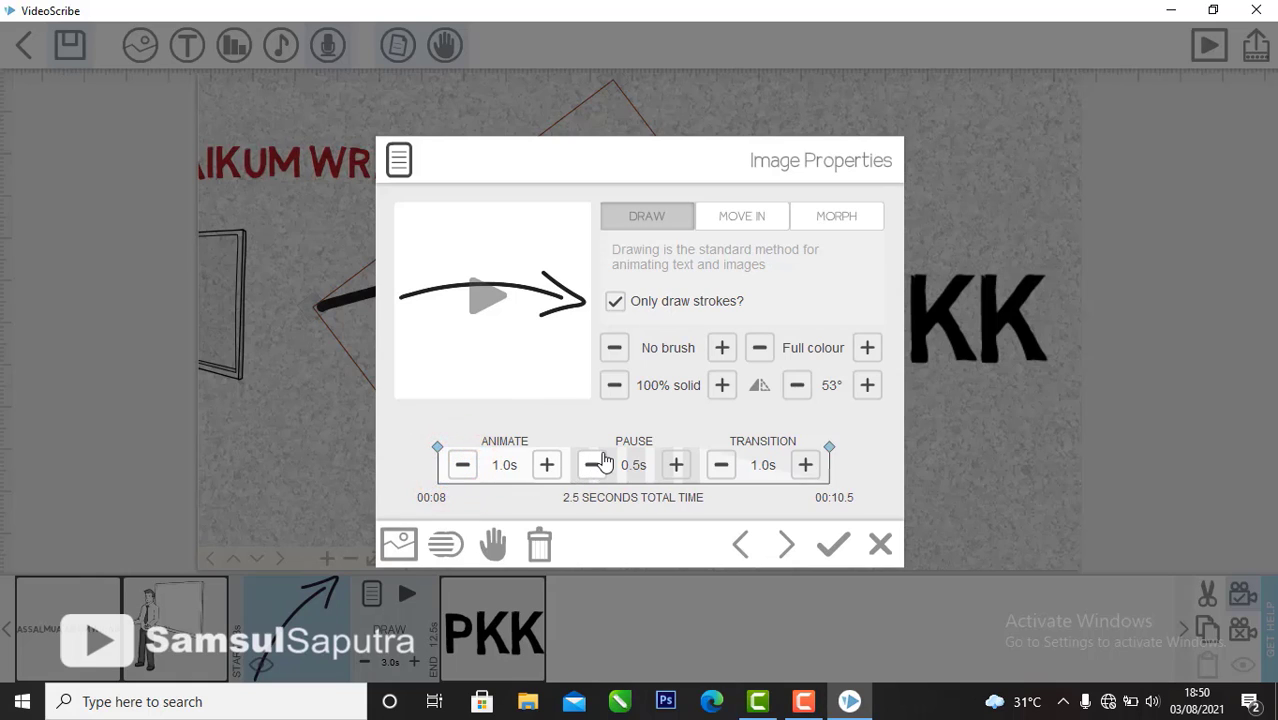
{"action": "left_click", "coordinate": [721, 470]}
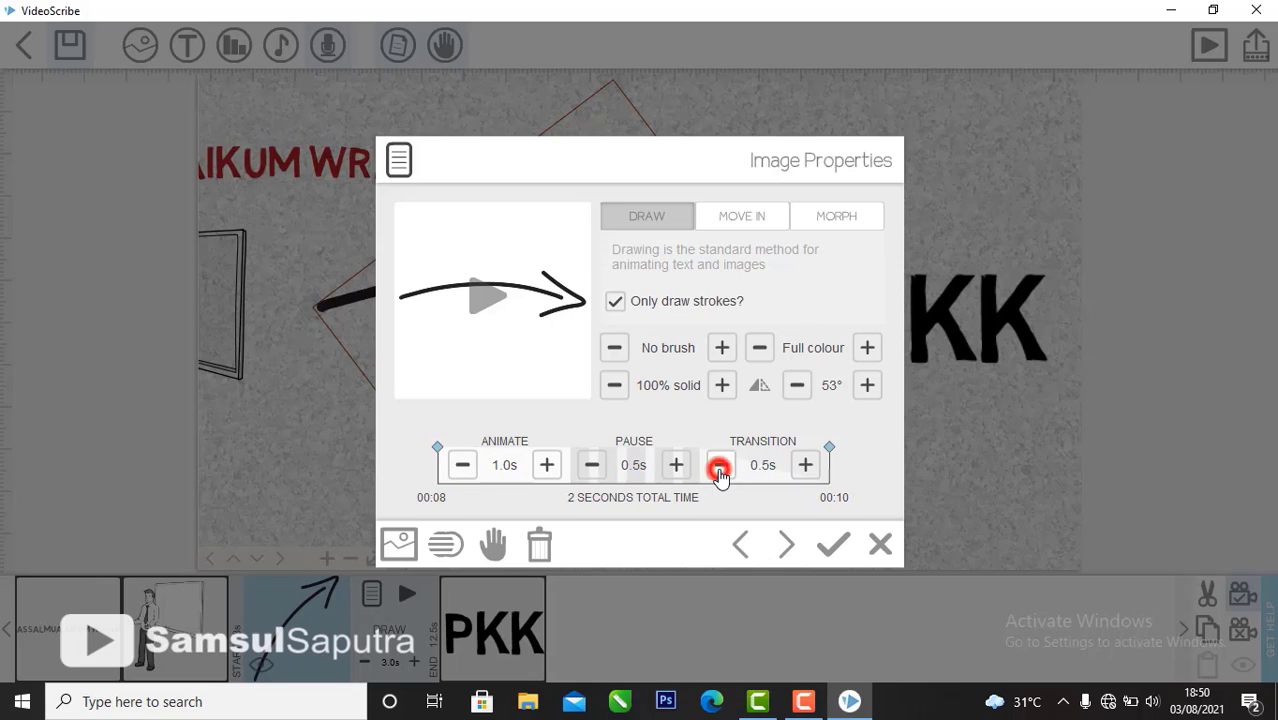
{"action": "left_click", "coordinate": [833, 544]}
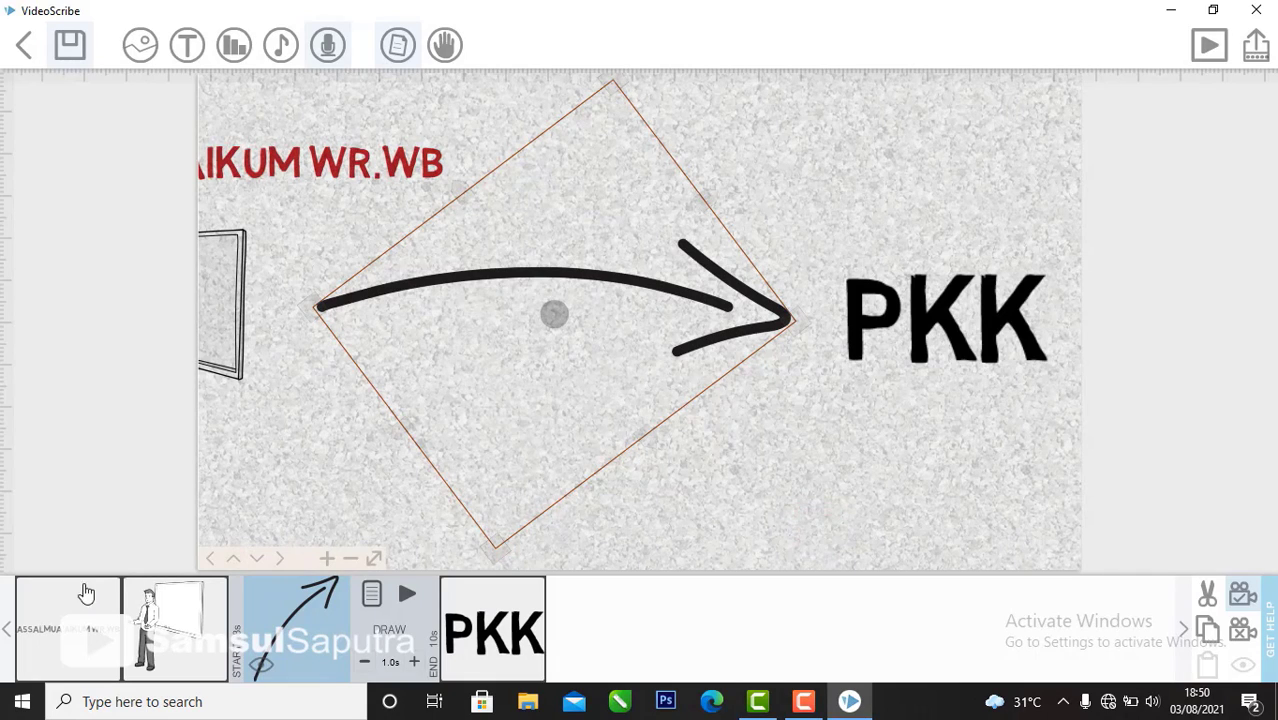
Step: Preview the scribe to check the greeting, presenter, arrow and PKK animation
{"action": "left_click", "coordinate": [86, 594]}
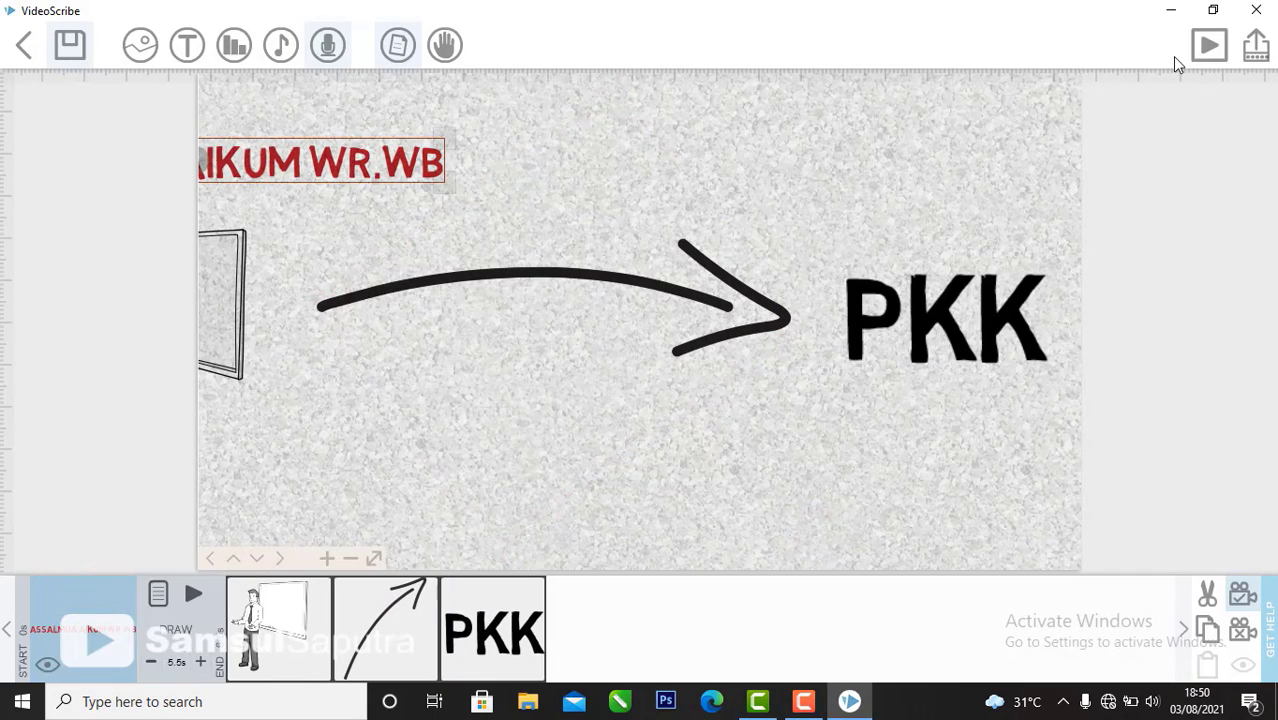
{"action": "left_click", "coordinate": [1209, 45]}
{"action": "left_click", "coordinate": [262, 612]}
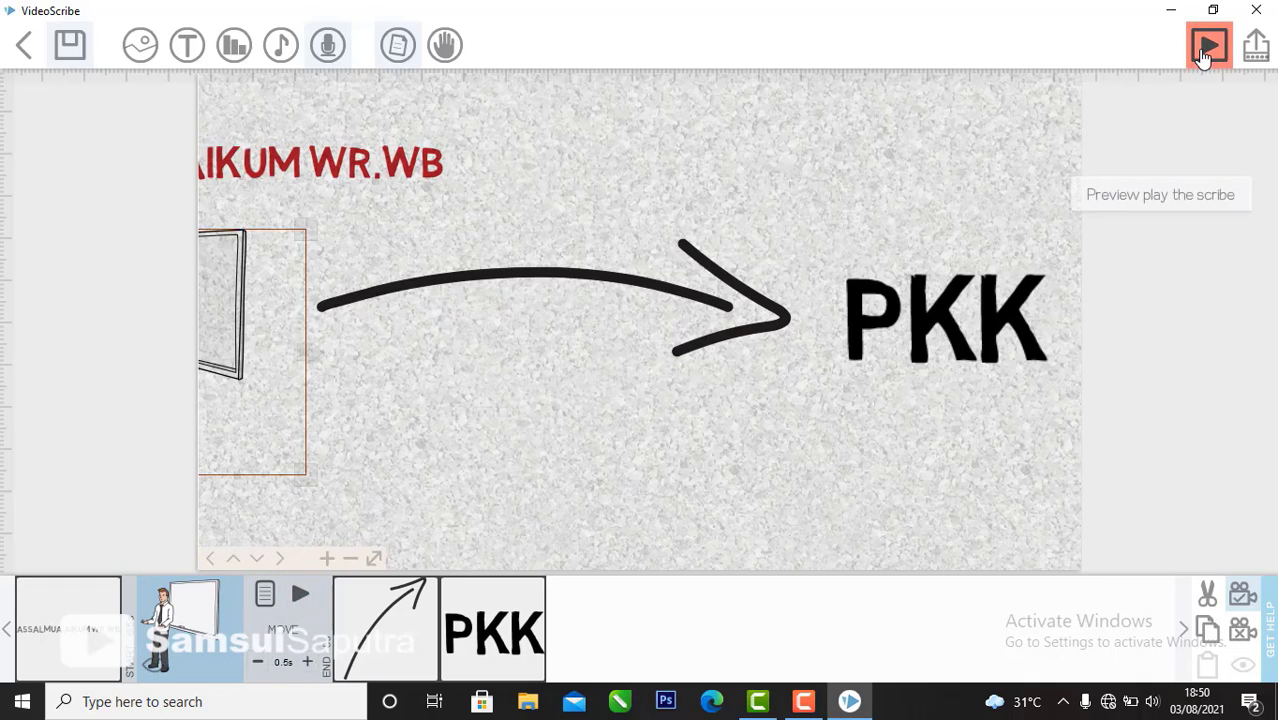
{"action": "left_click", "coordinate": [415, 606]}
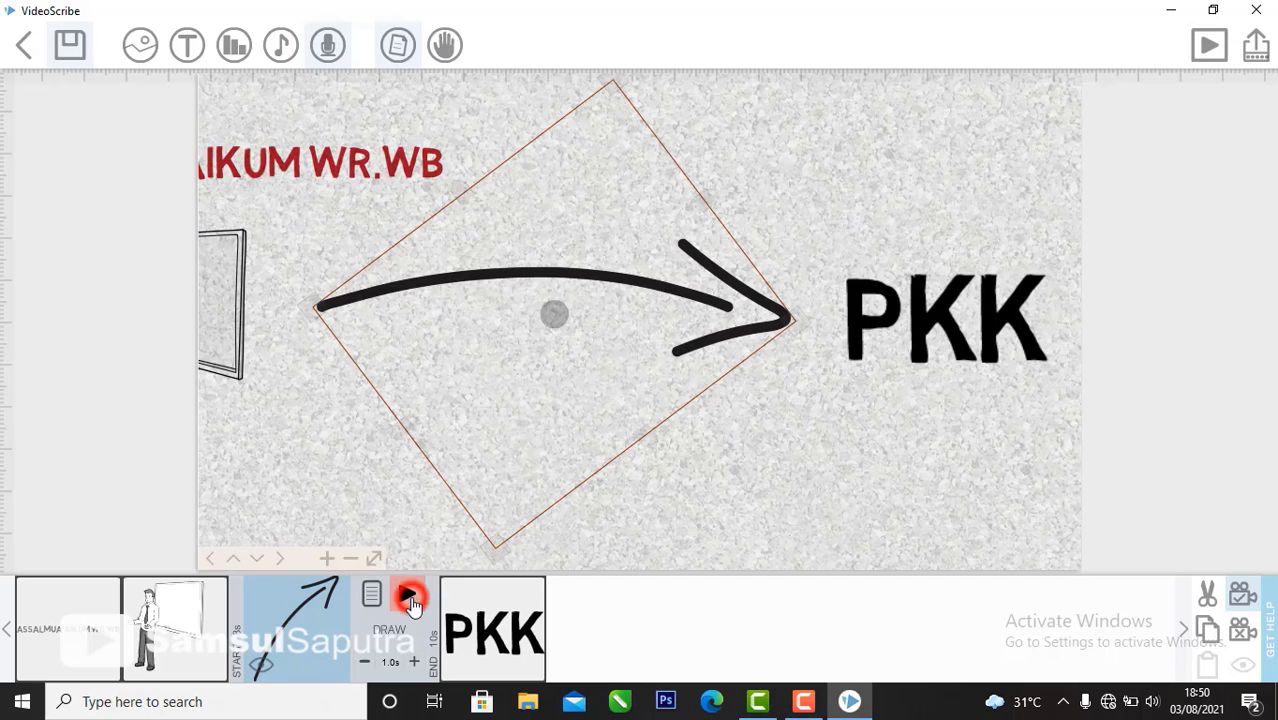
{"action": "left_click", "coordinate": [413, 597]}
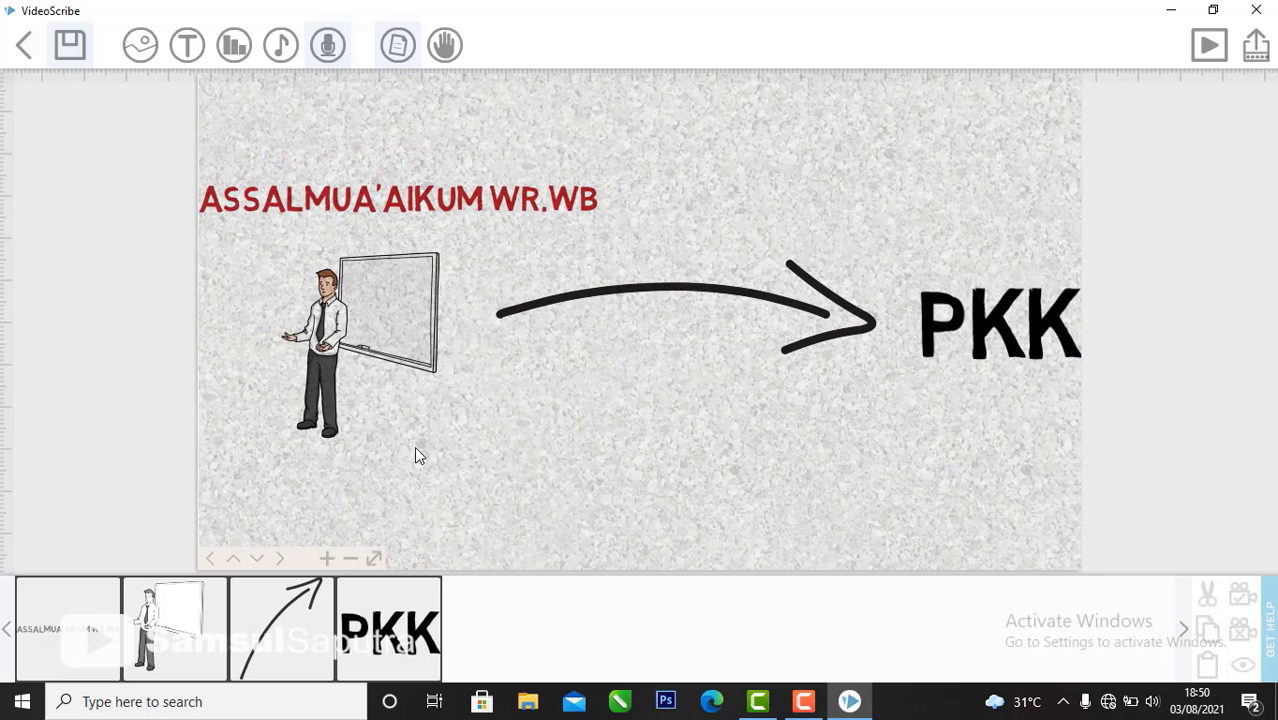
{"action": "left_click", "coordinate": [1210, 45]}
Step: Import LOGO BLK NEWSSSSSS.png from the bg folder inside BUMPER NEWS on drive E, using the red-filled conversion with outlined letters
{"action": "left_click", "coordinate": [140, 45]}
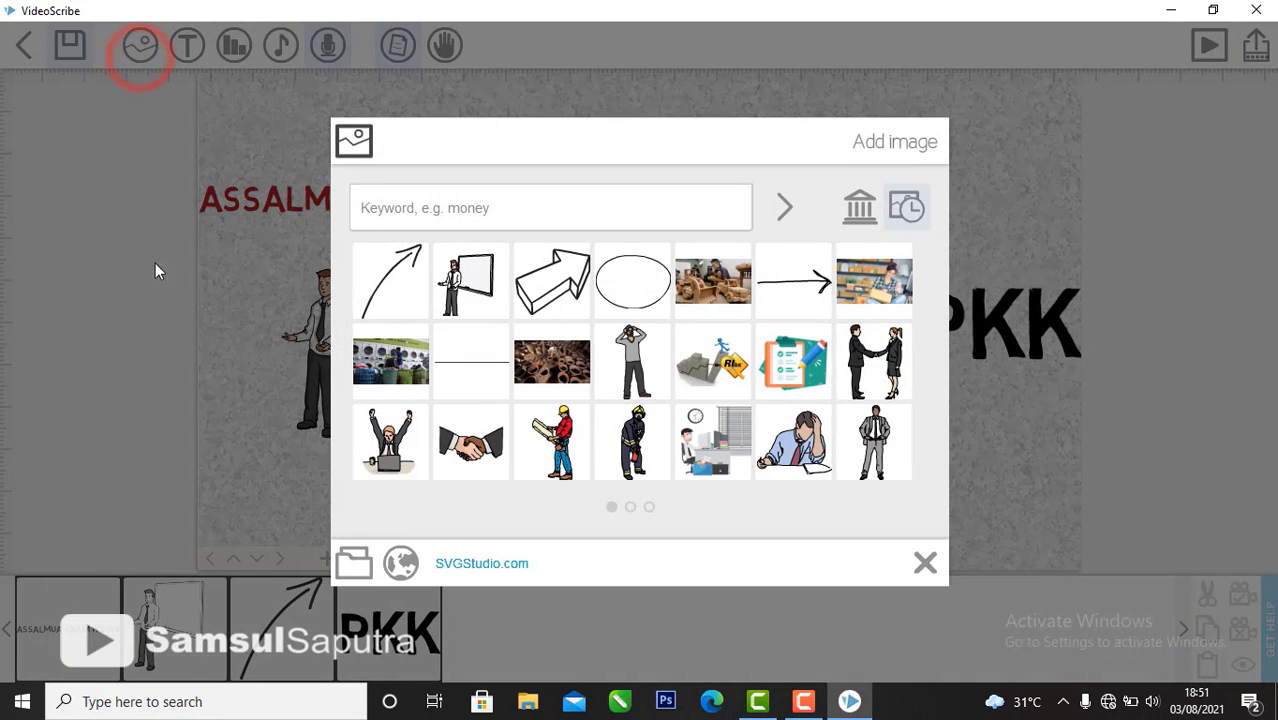
{"action": "left_click", "coordinate": [351, 565]}
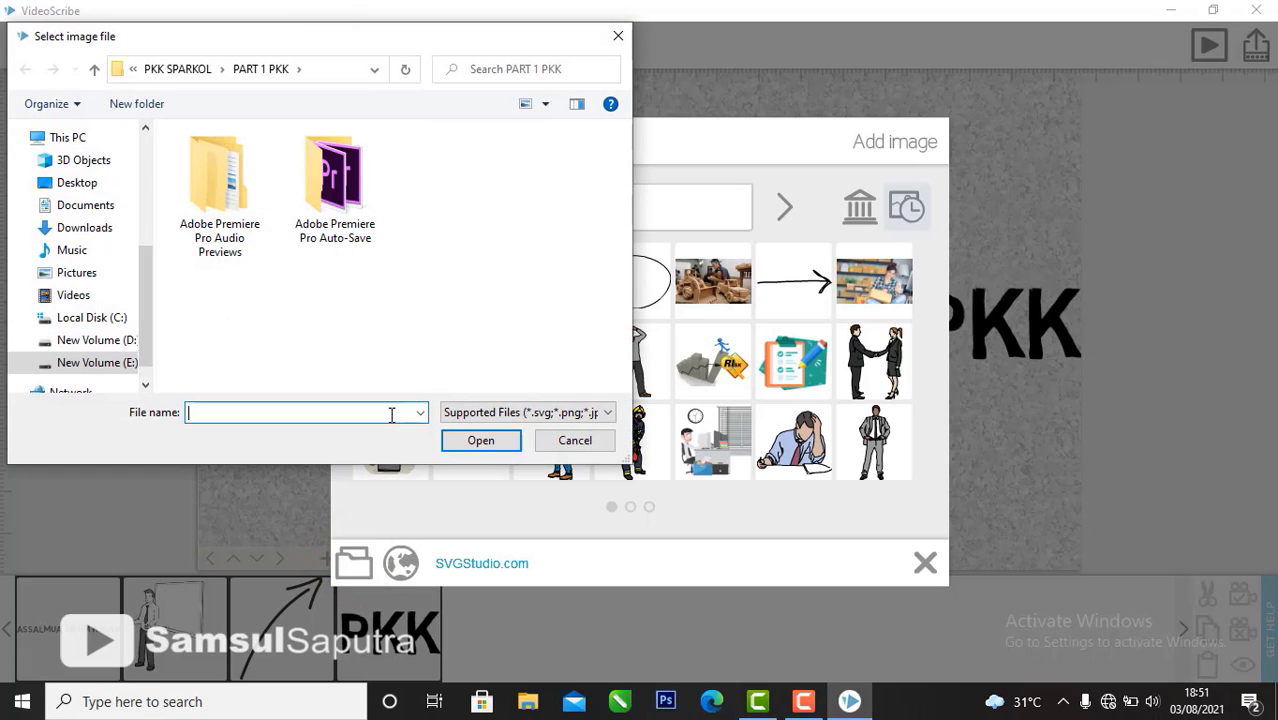
{"action": "left_click", "coordinate": [134, 362]}
{"action": "scroll", "coordinate": [318, 288], "scroll_direction": "down", "scroll_amount": 1}
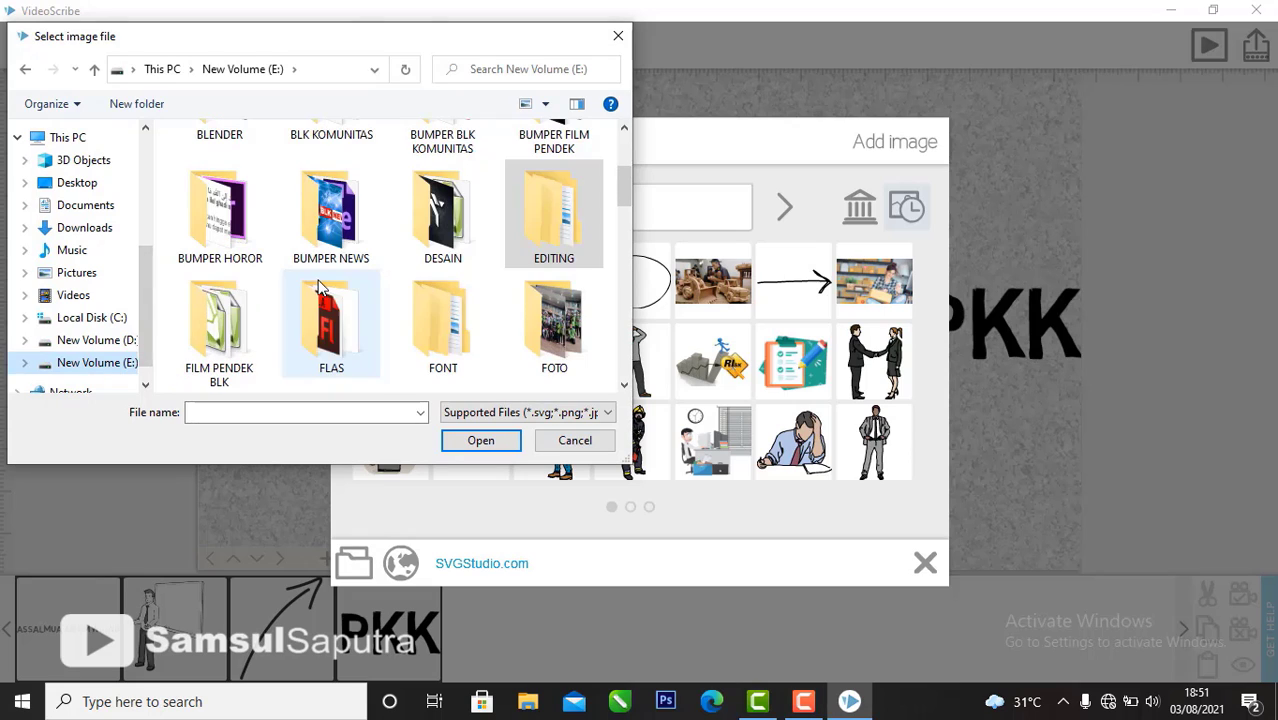
{"action": "scroll", "coordinate": [415, 266], "scroll_direction": "down", "scroll_amount": 1}
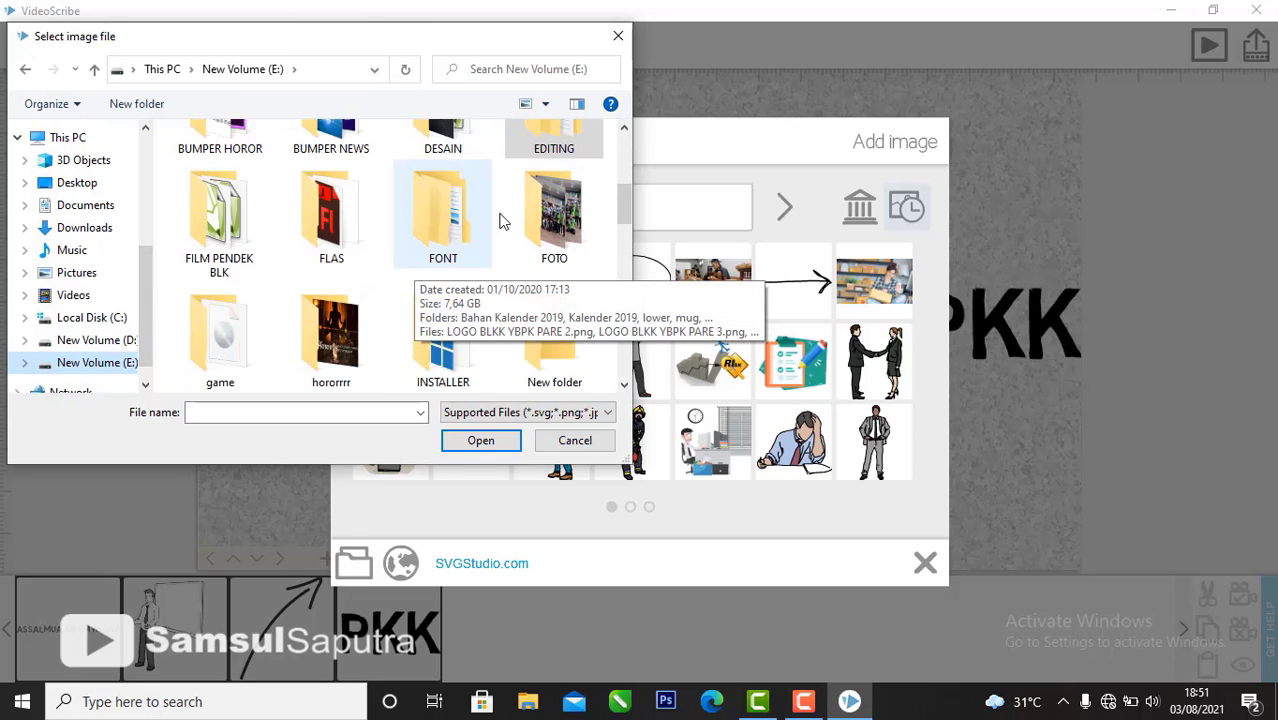
{"action": "double_click", "coordinate": [552, 145]}
{"action": "key", "text": "alt+Left"}
{"action": "double_click", "coordinate": [345, 238]}
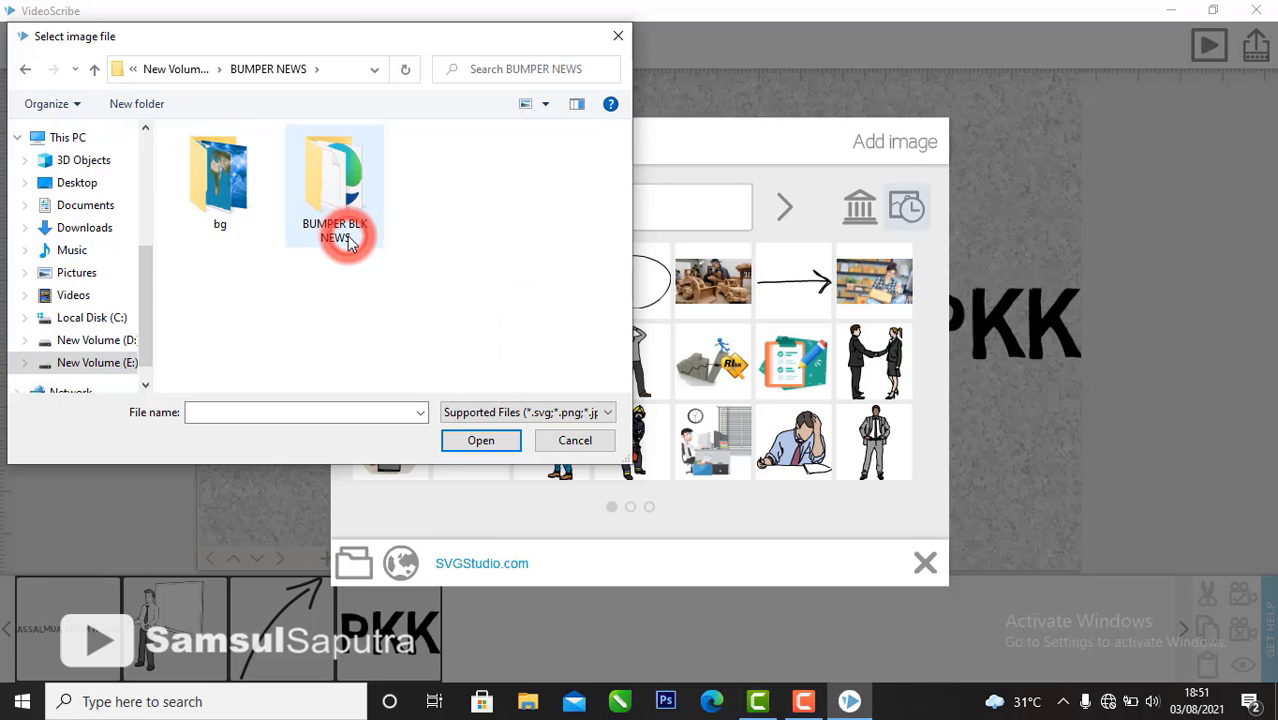
{"action": "double_click", "coordinate": [250, 207]}
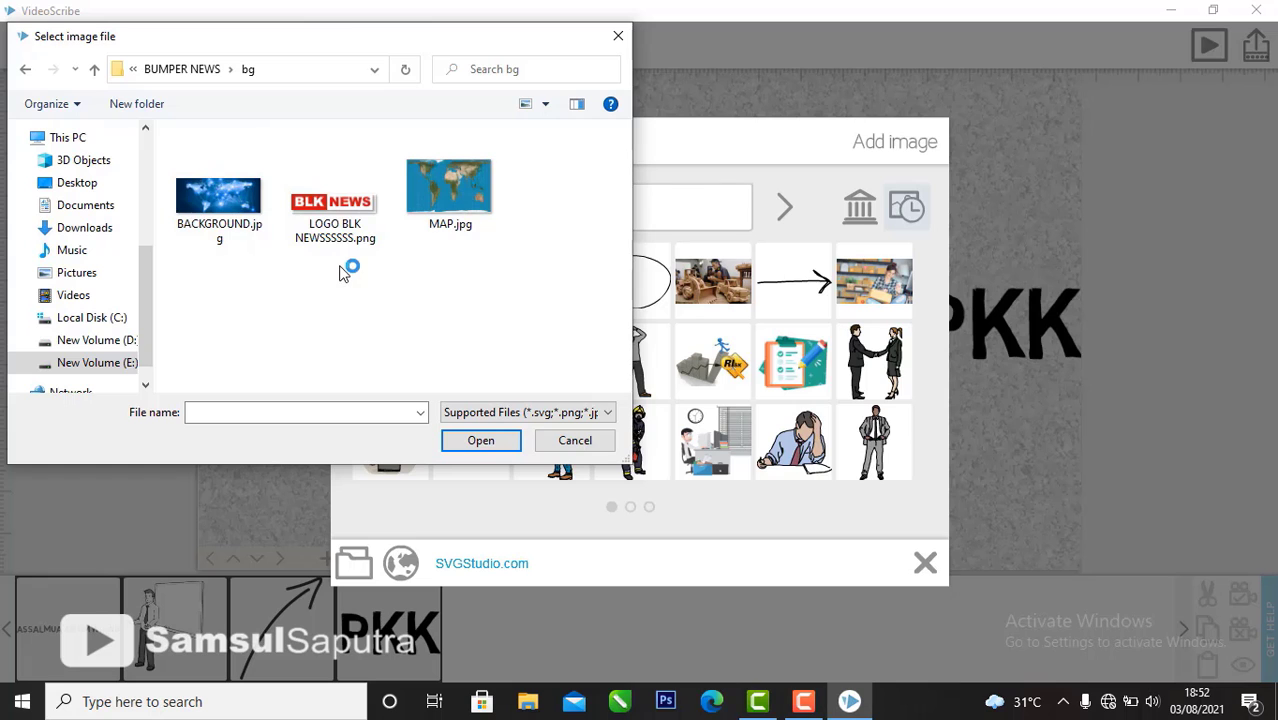
{"action": "left_click", "coordinate": [330, 215]}
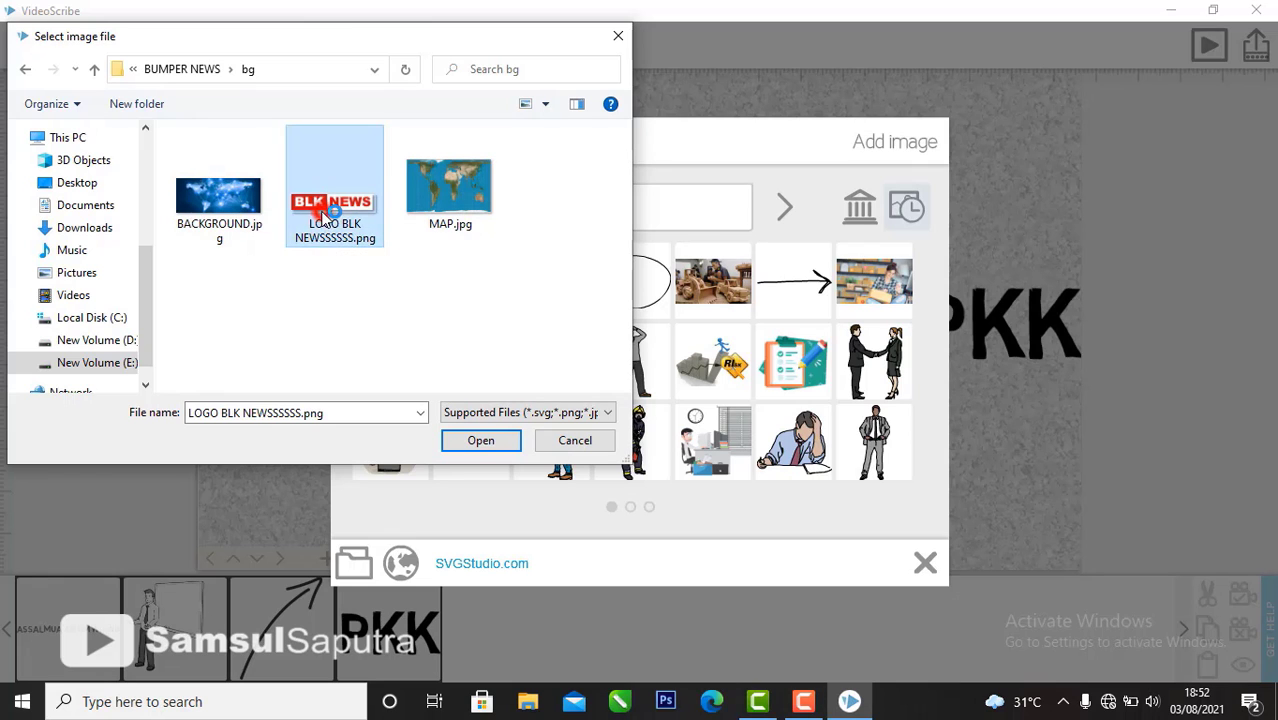
{"action": "left_click", "coordinate": [487, 431]}
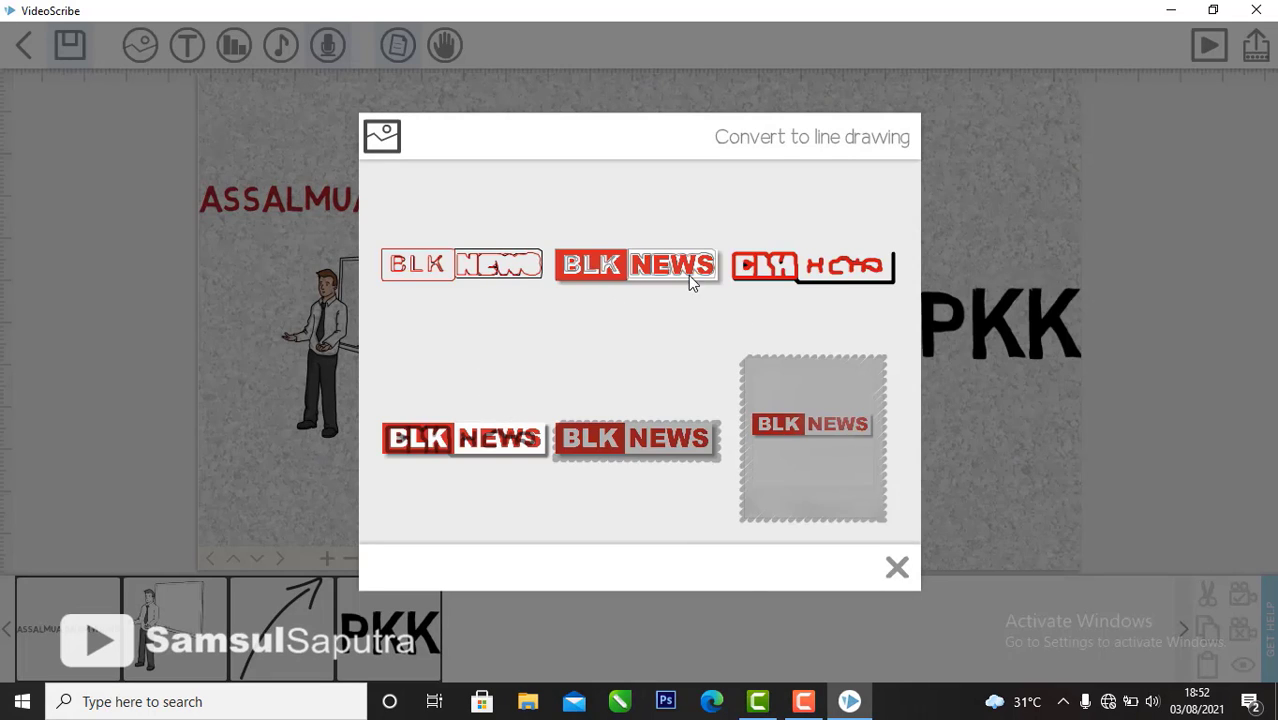
{"action": "left_click", "coordinate": [662, 270]}
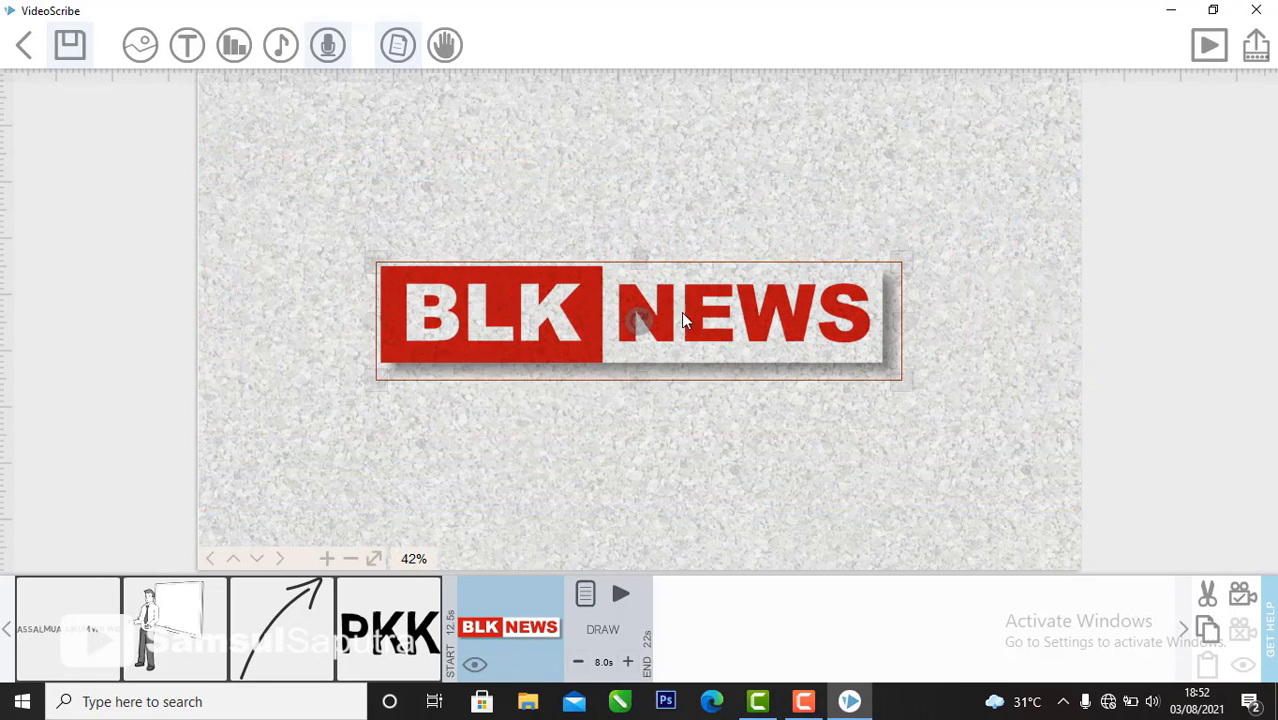
Step: Shrink the BLK NEWS logo to roughly the width of the PKK text and place it directly below that text
{"action": "left_click", "coordinate": [899, 263]}
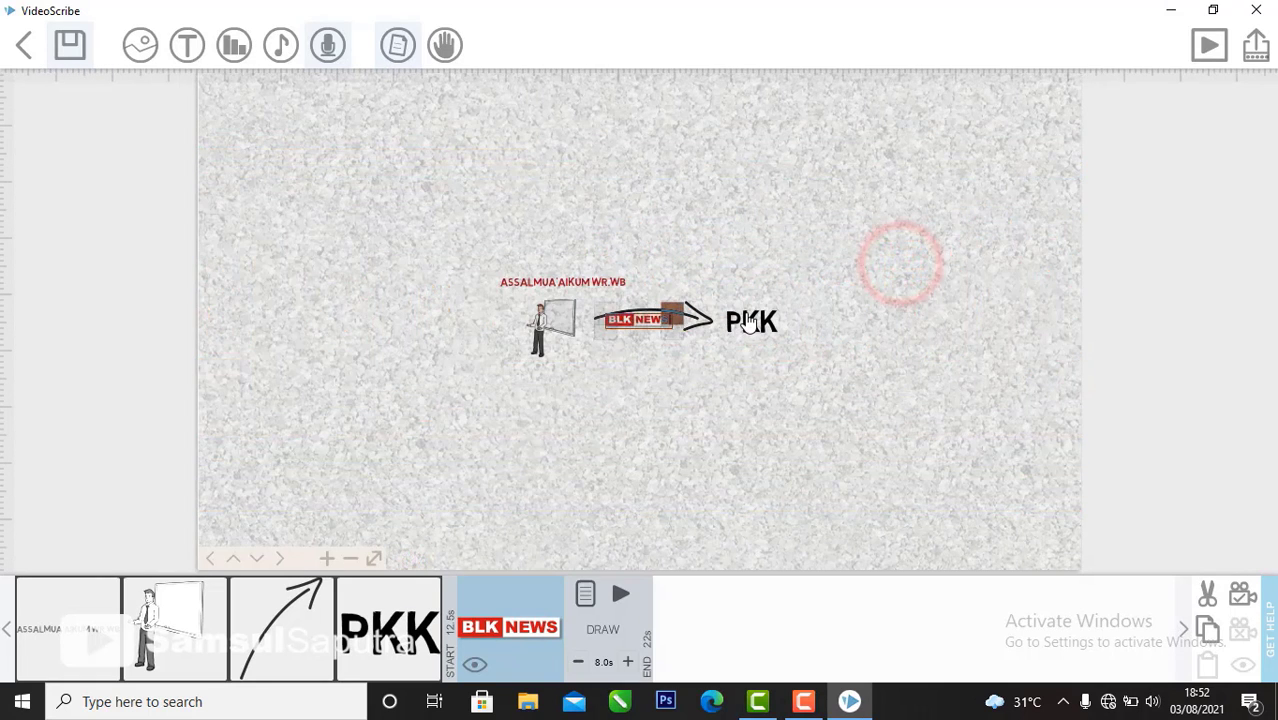
{"action": "scroll", "coordinate": [676, 323], "scroll_direction": "up", "scroll_amount": 4}
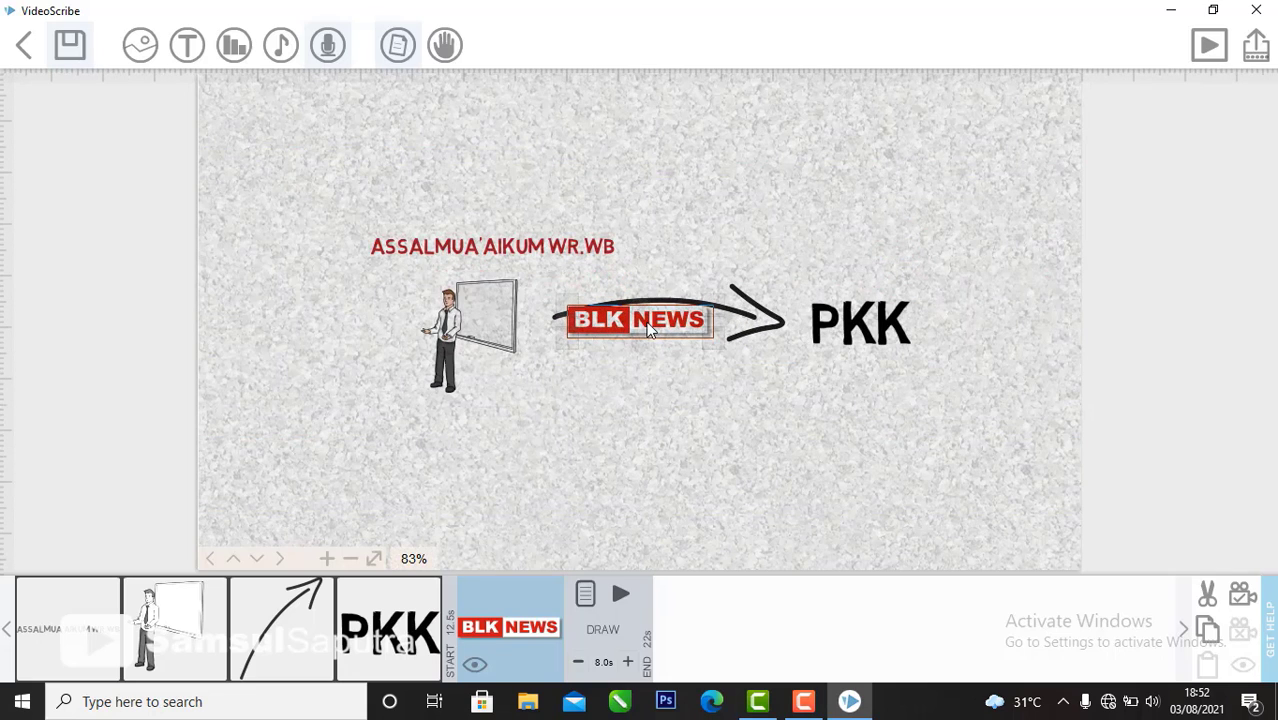
{"action": "left_click_drag", "start_coordinate": [629, 327], "coordinate": [843, 384]}
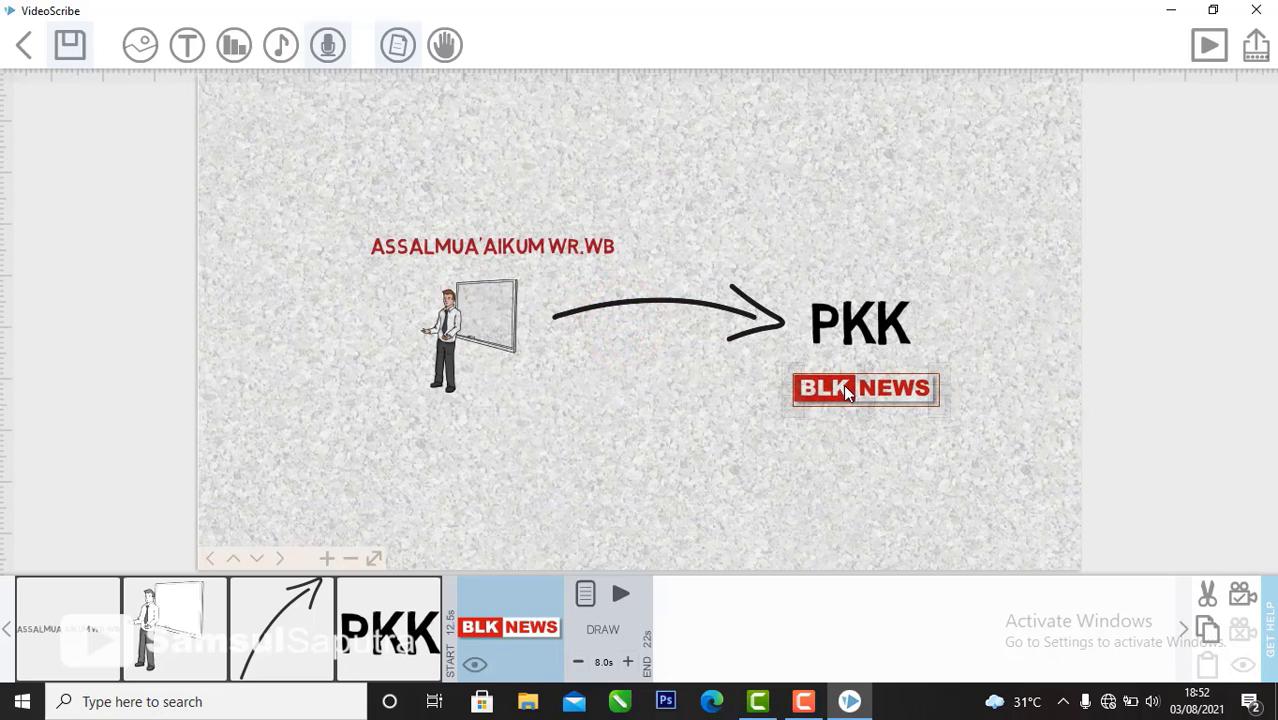
{"action": "left_click", "coordinate": [835, 441]}
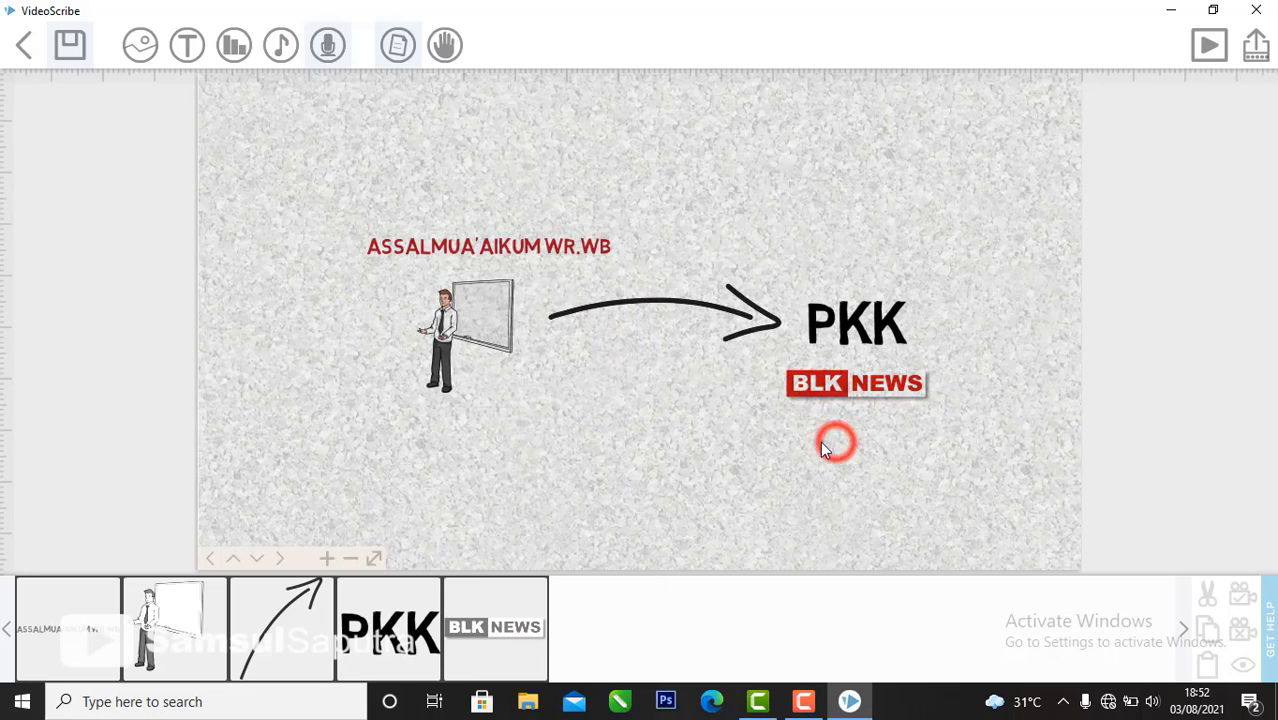
Step: Set the BLK NEWS logo's camera position to a close-up view framing both the PKK text and the logo
{"action": "scroll", "coordinate": [830, 390], "scroll_direction": "up", "scroll_amount": 2}
{"action": "left_click_drag", "start_coordinate": [720, 400], "coordinate": [566, 396]}
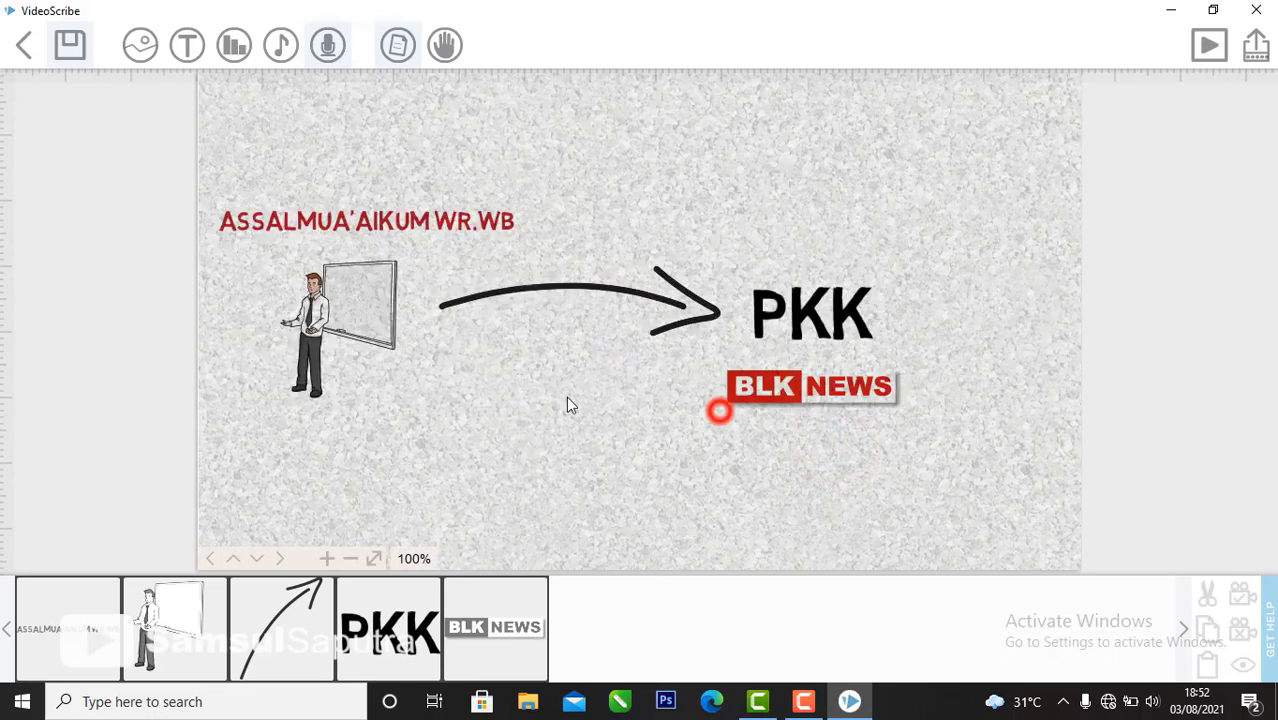
{"action": "scroll", "coordinate": [660, 345], "scroll_direction": "up", "scroll_amount": 7}
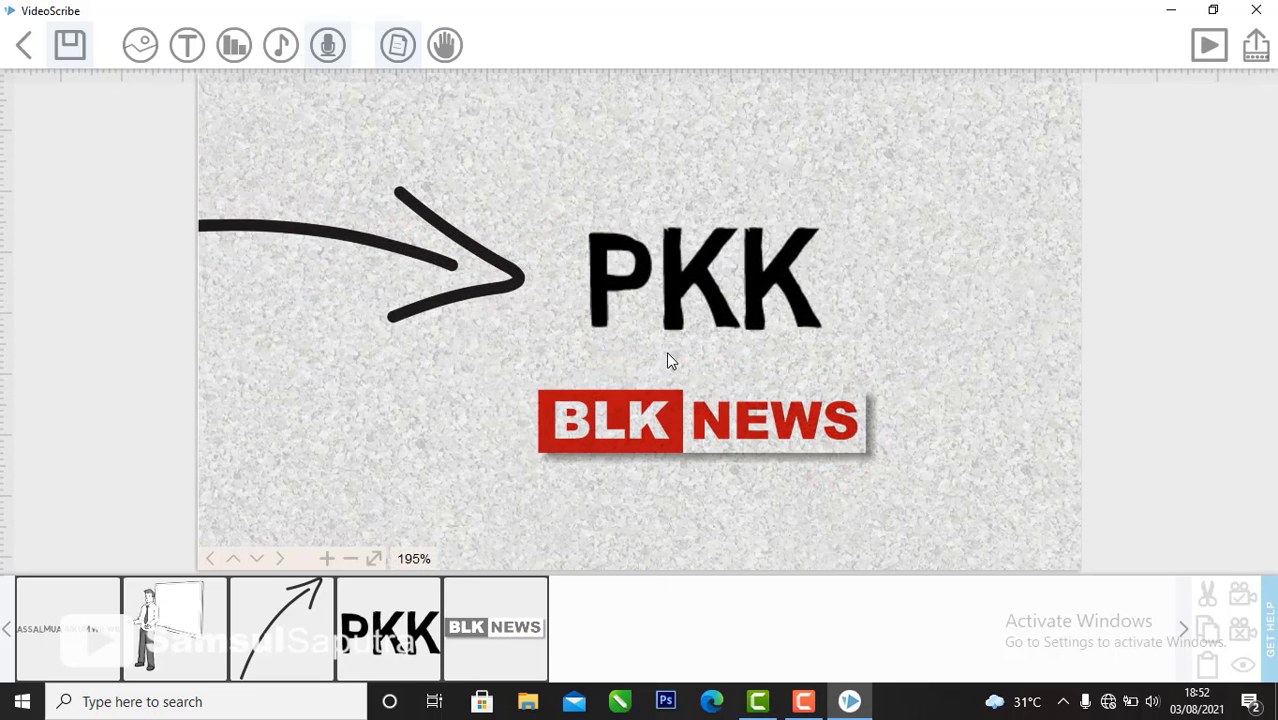
{"action": "left_click_drag", "start_coordinate": [666, 351], "coordinate": [629, 306]}
{"action": "scroll", "coordinate": [629, 306], "scroll_direction": "up", "scroll_amount": 3}
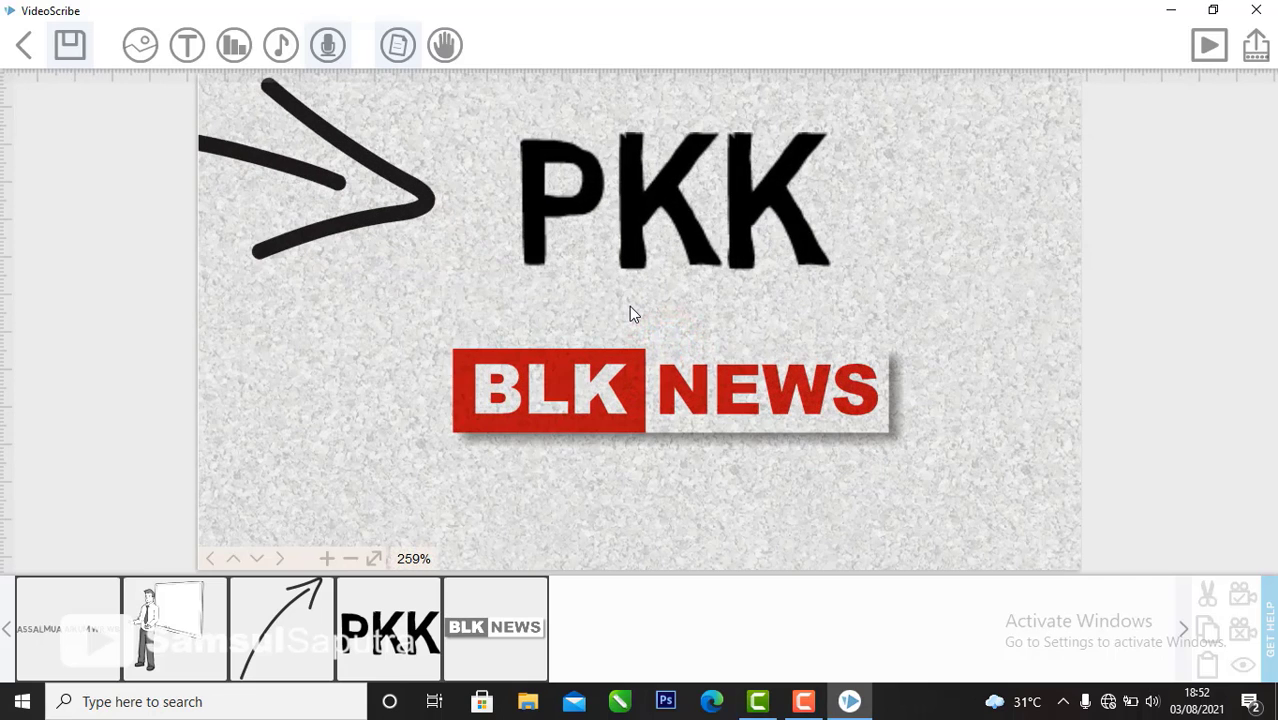
{"action": "left_click", "coordinate": [638, 368]}
{"action": "left_click", "coordinate": [1243, 593]}
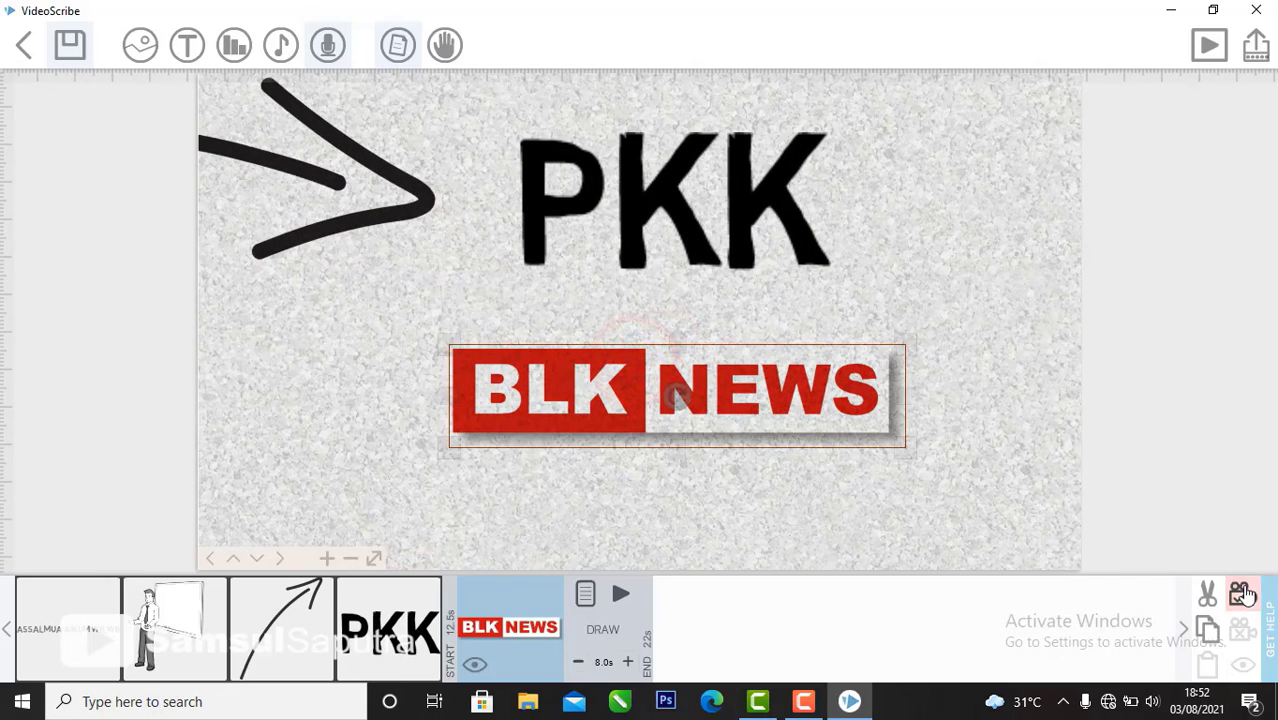
Step: Change the BLK NEWS logo's animation to Move In and set its animate time to 0.5 s
{"action": "left_click", "coordinate": [585, 594]}
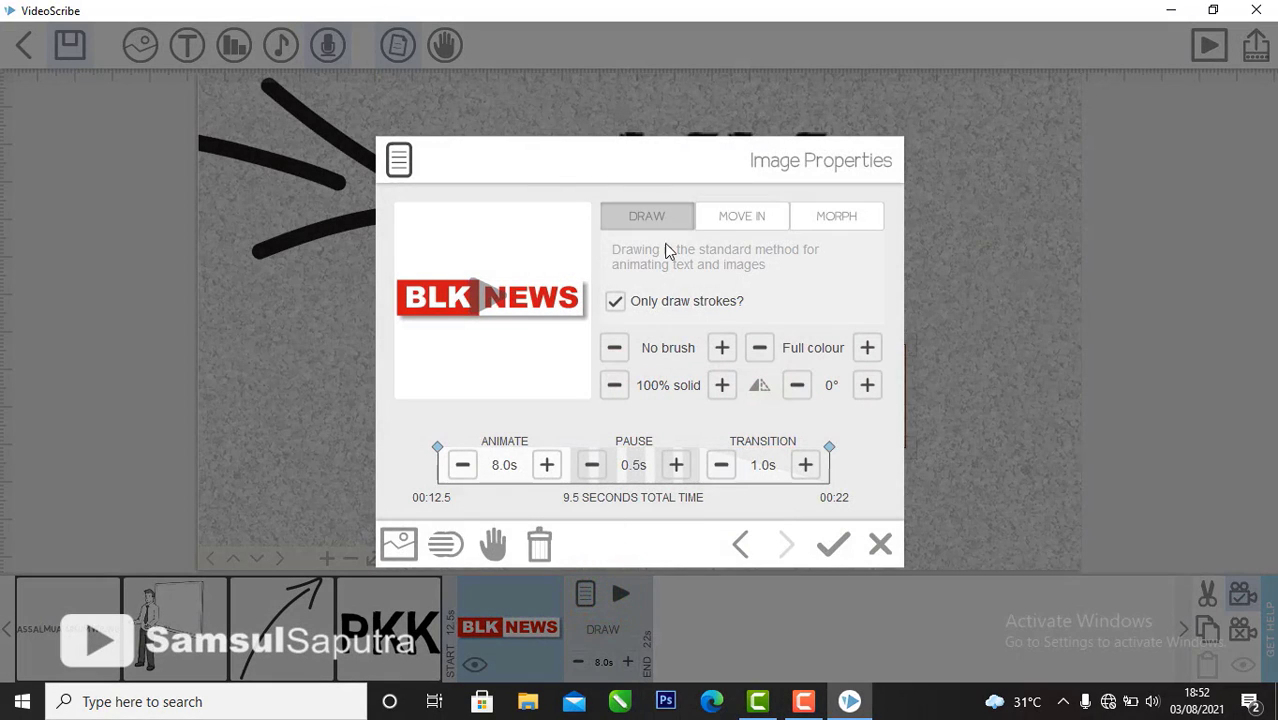
{"action": "left_click", "coordinate": [719, 218]}
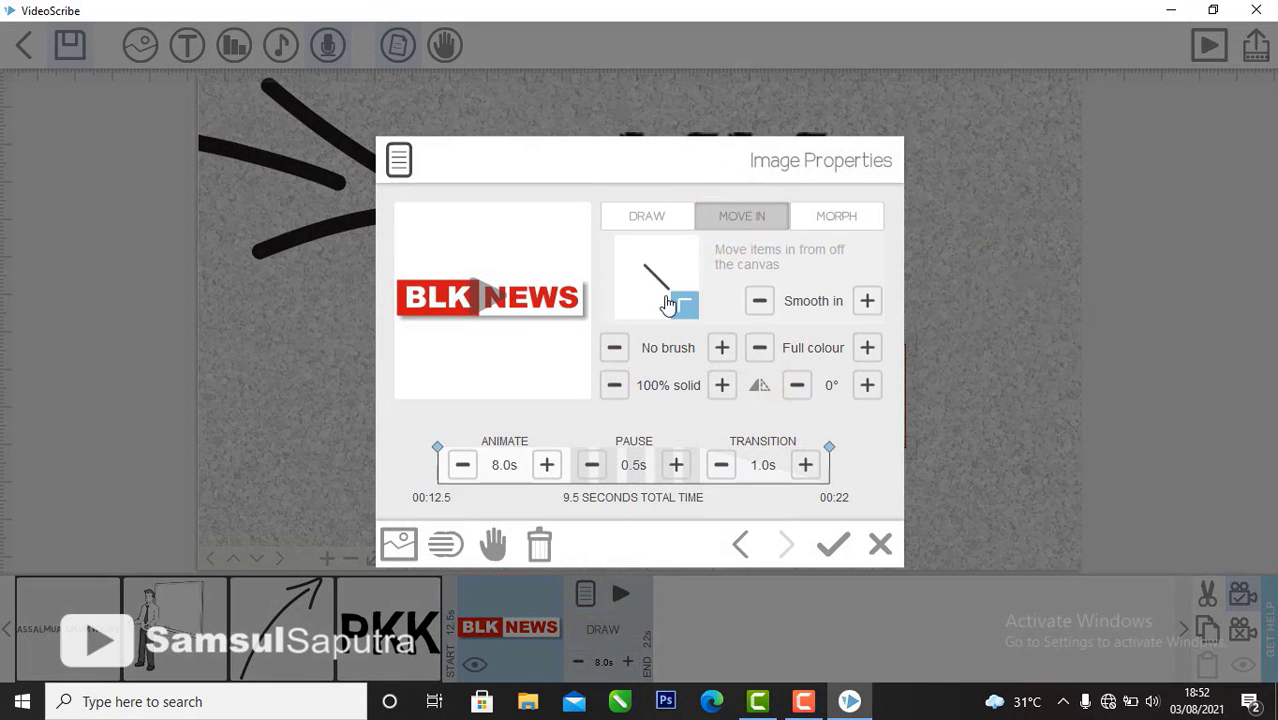
{"action": "left_click", "coordinate": [669, 215]}
{"action": "left_click", "coordinate": [727, 218]}
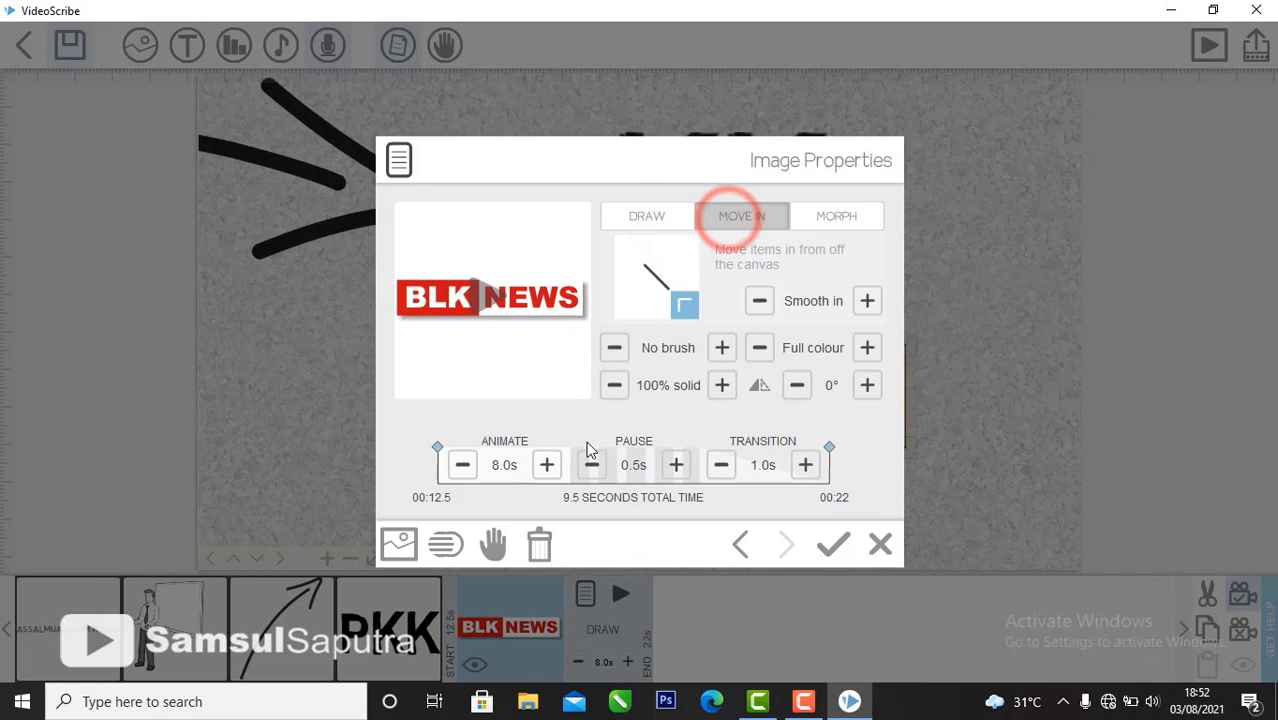
{"action": "left_click", "coordinate": [465, 465]}
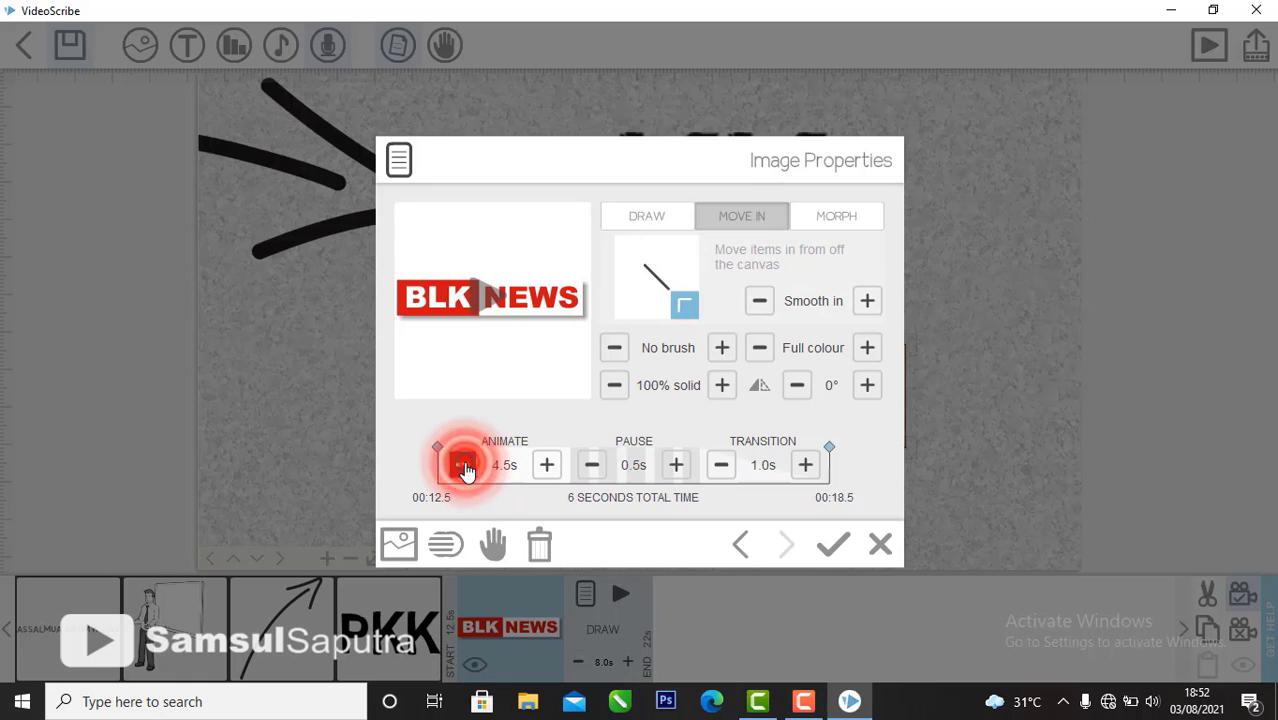
{"action": "left_click", "coordinate": [465, 465]}
{"action": "left_click", "coordinate": [465, 465]}
{"action": "left_click", "coordinate": [465, 465]}
{"action": "left_click", "coordinate": [465, 465]}
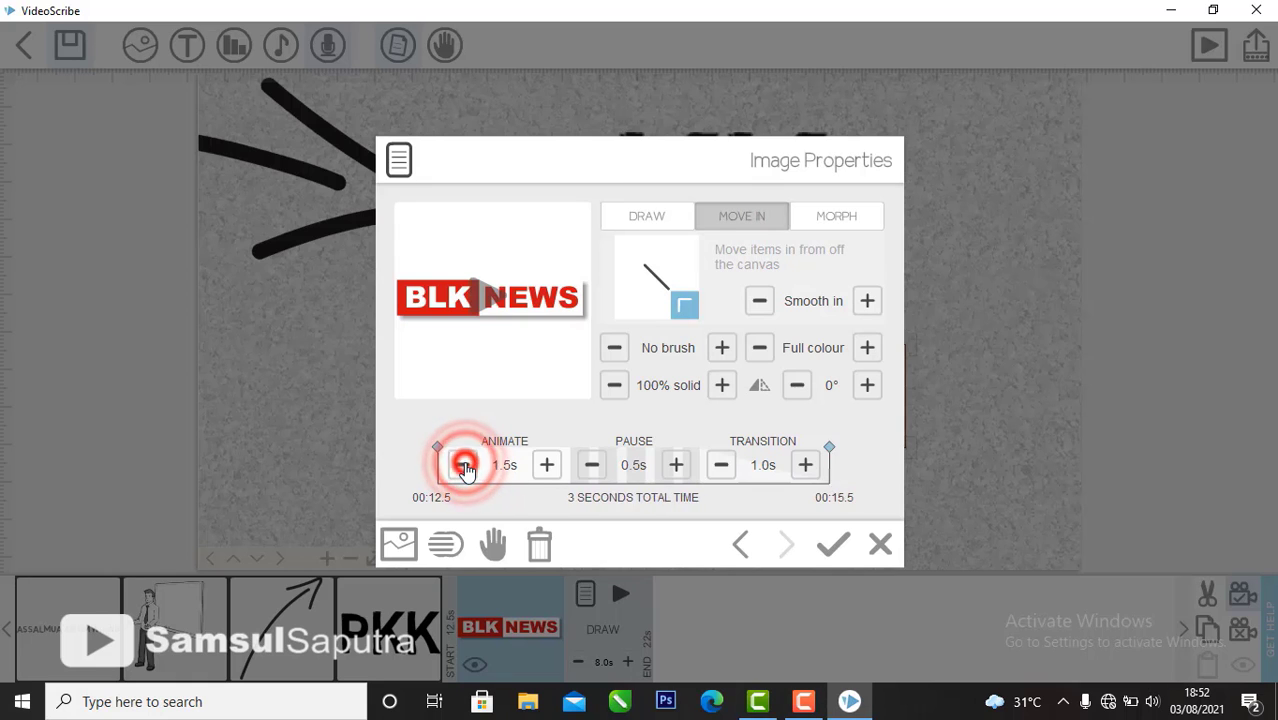
{"action": "left_click", "coordinate": [465, 465]}
{"action": "left_click", "coordinate": [465, 465]}
Step: Assign the bare hand with two extended fingers to the BLK NEWS logo
{"action": "left_click", "coordinate": [502, 543]}
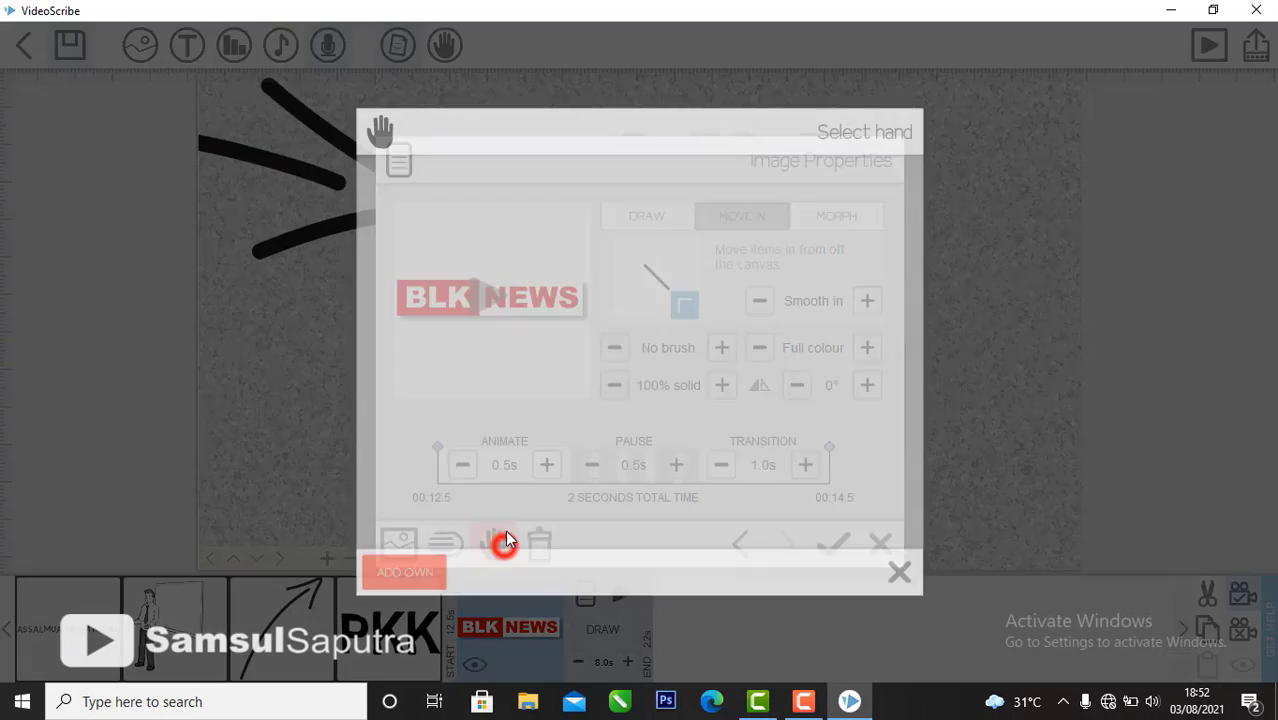
{"action": "left_click", "coordinate": [521, 338]}
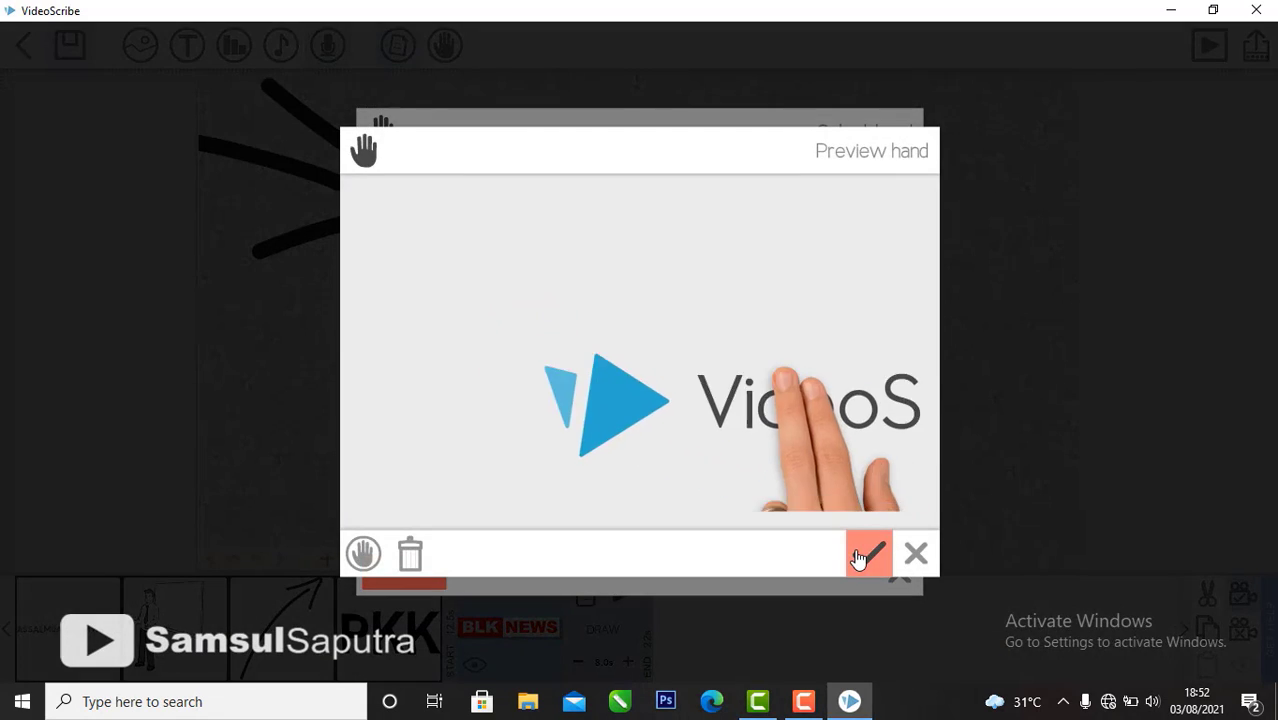
{"action": "left_click", "coordinate": [864, 552]}
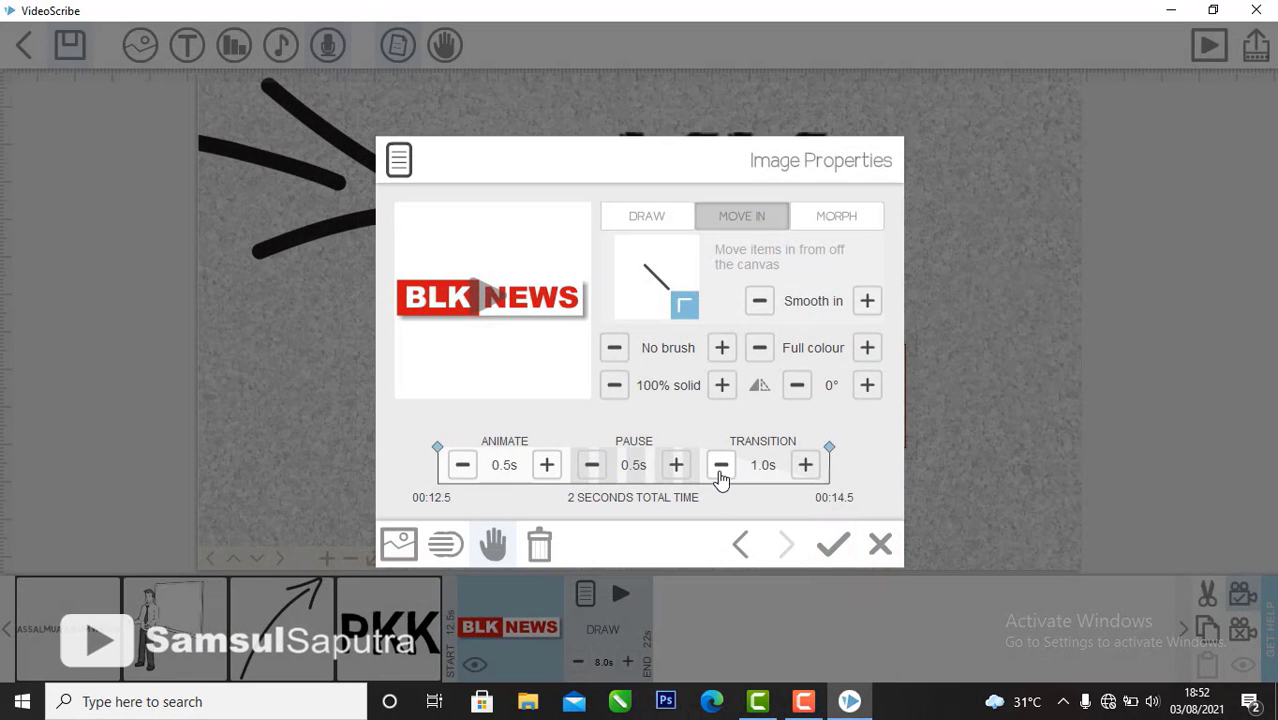
Step: Set the BLK NEWS logo's pause time to 3.5 s and apply its image properties
{"action": "left_click", "coordinate": [677, 466]}
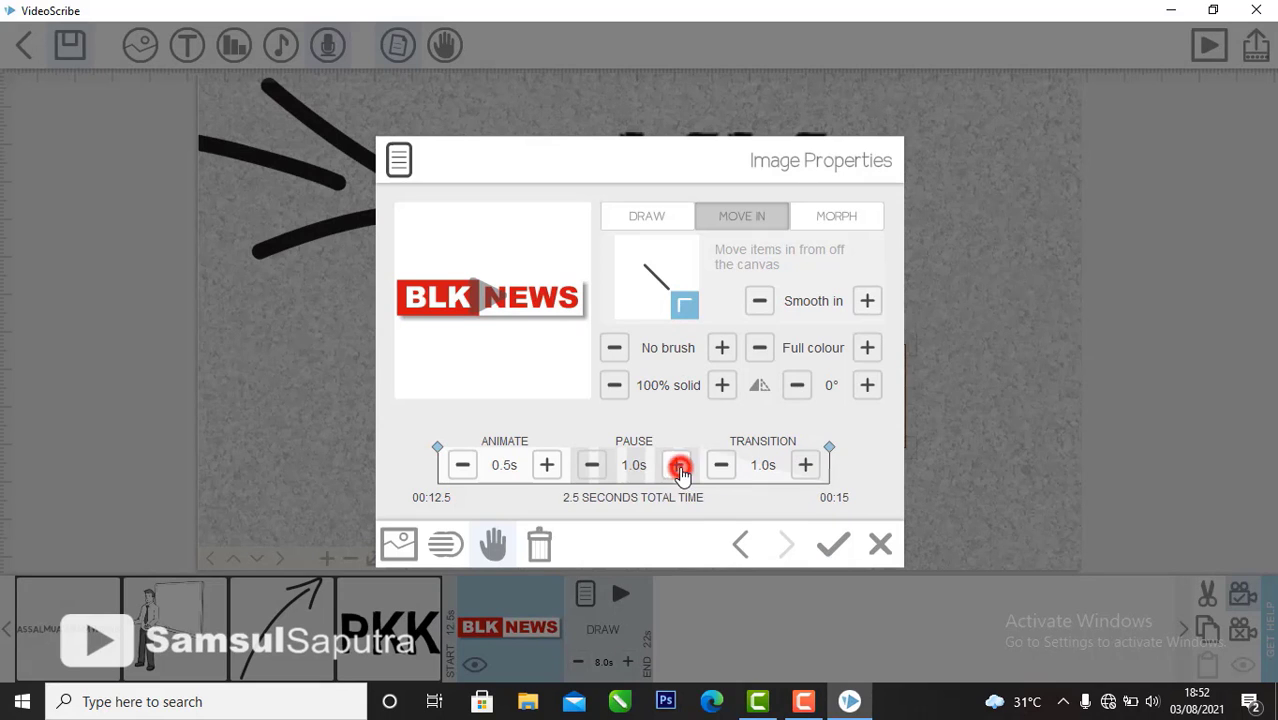
{"action": "left_click", "coordinate": [677, 466]}
{"action": "left_click", "coordinate": [677, 466]}
{"action": "left_click", "coordinate": [677, 466]}
{"action": "left_click", "coordinate": [677, 466]}
{"action": "left_click", "coordinate": [677, 466]}
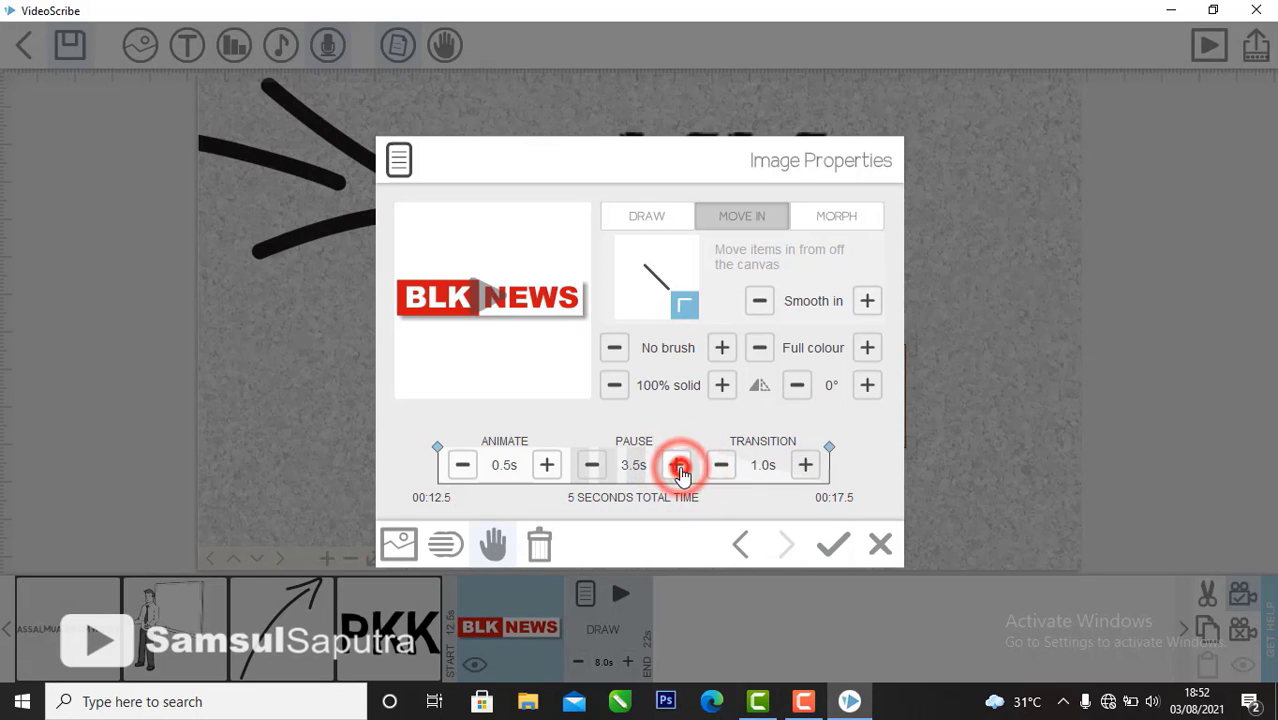
{"action": "left_click", "coordinate": [826, 553]}
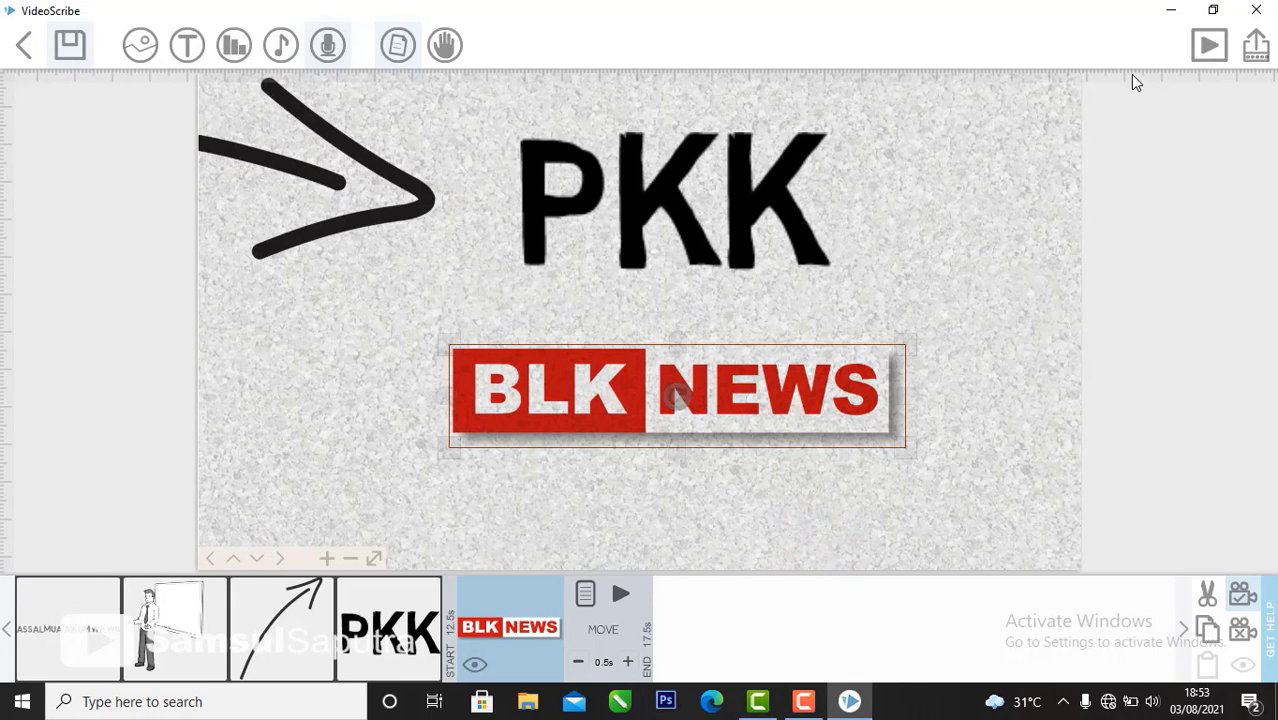
Step: Preview the whole scribe to check how the BLK NEWS logo moves in below PKK
{"action": "left_click", "coordinate": [1205, 46]}
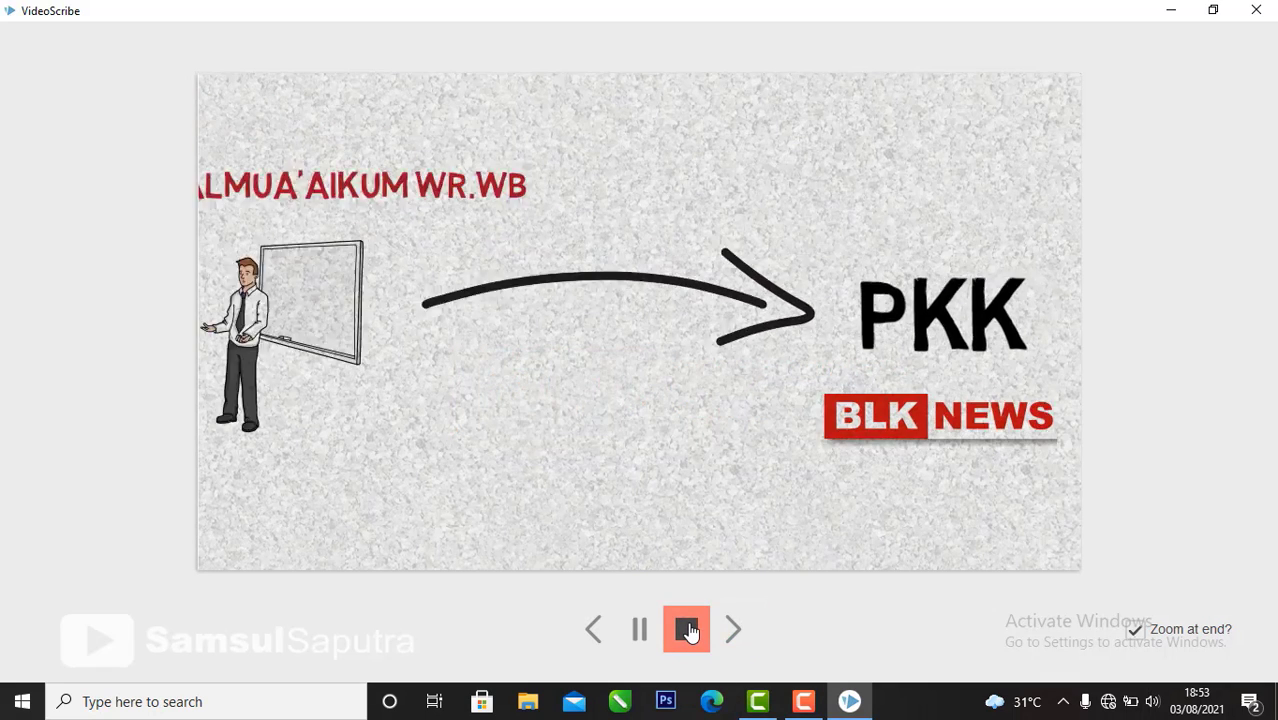
{"action": "left_click", "coordinate": [686, 630]}
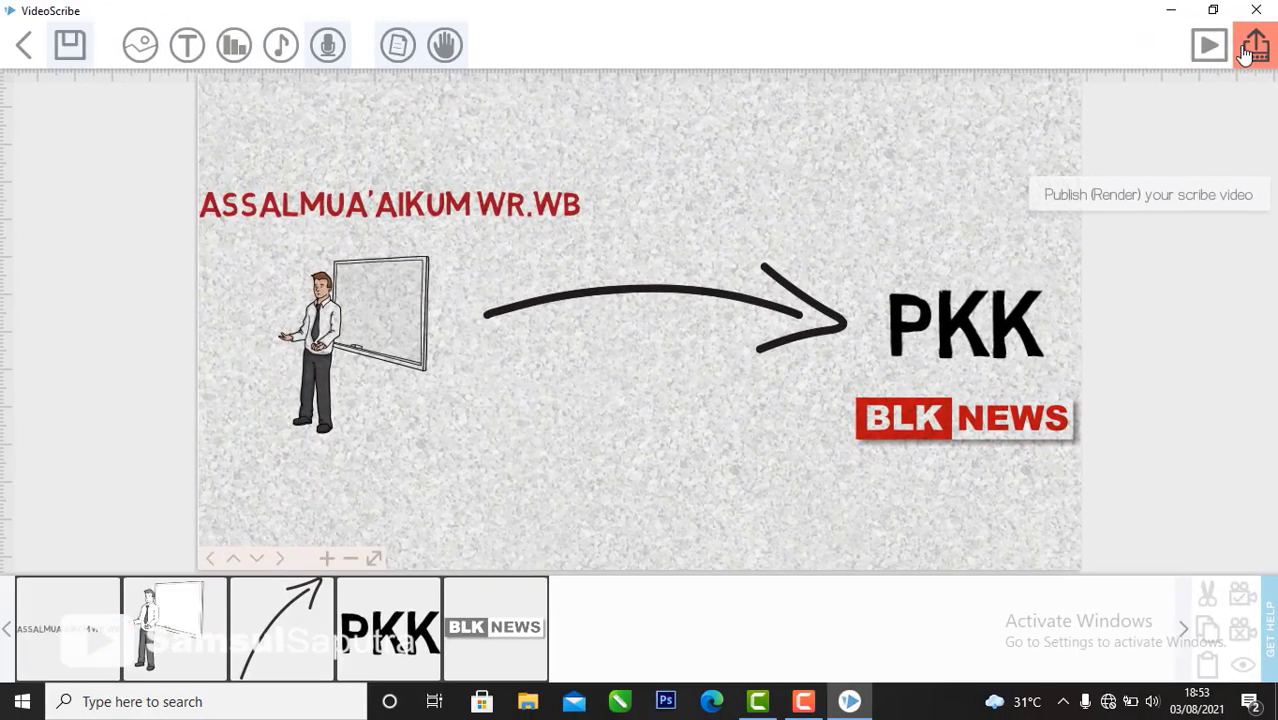
Step: Start publishing the scribe as a local video file and name it SPARKOL
{"action": "left_click", "coordinate": [1247, 50]}
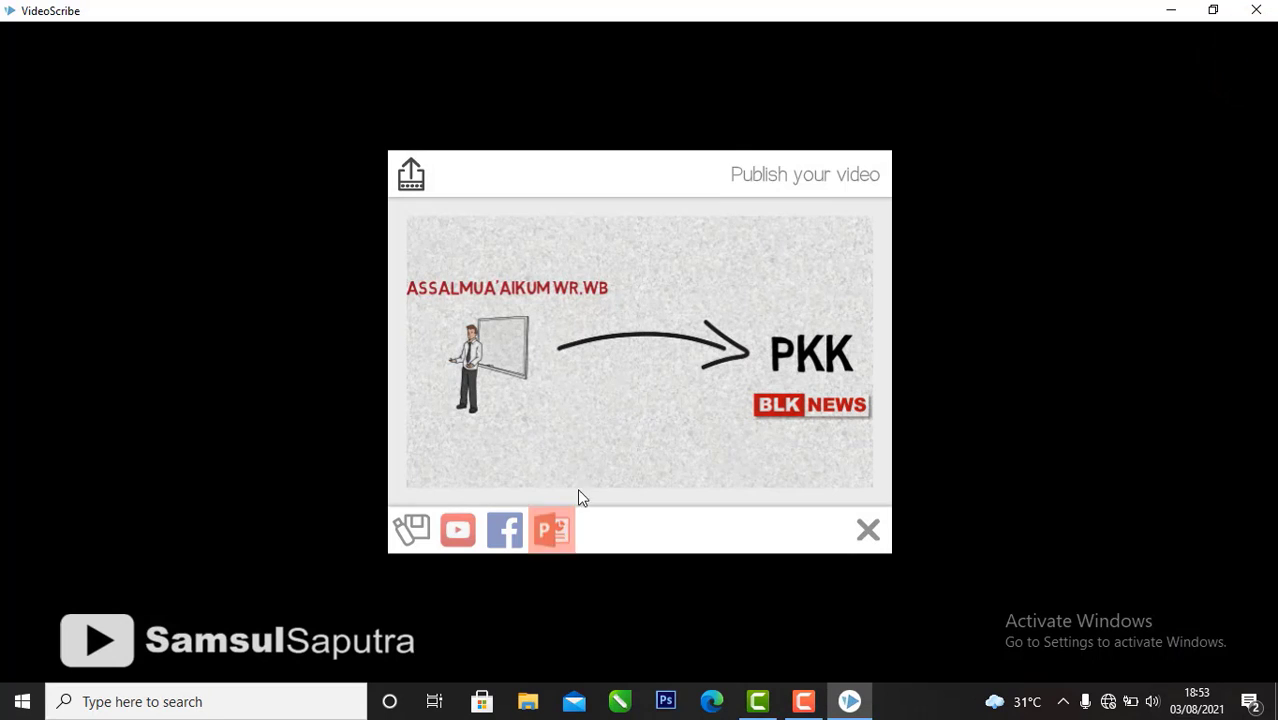
{"action": "left_click", "coordinate": [415, 530]}
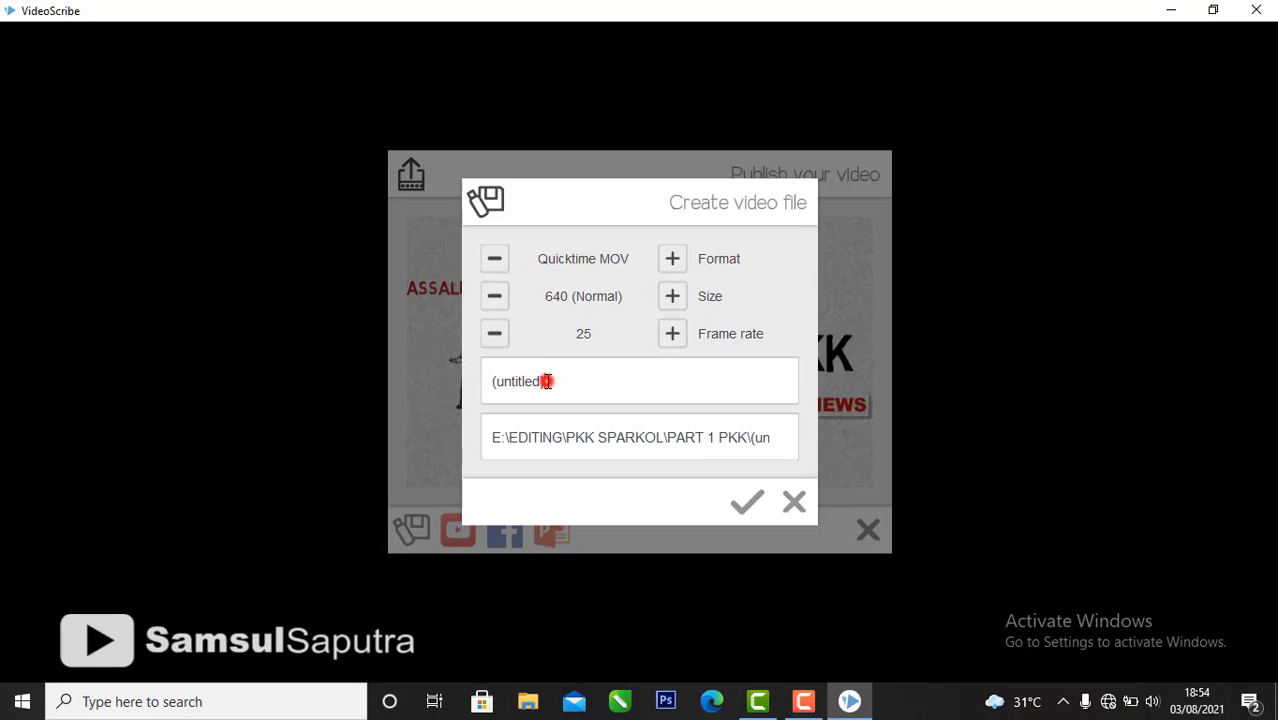
{"action": "left_click_drag", "start_coordinate": [547, 381], "coordinate": [482, 381]}
{"action": "type", "text": "SPARKOL"}
Step: Create a folder named SPARKOL inside EDITING on drive E and choose it as the video's output location
{"action": "left_click", "coordinate": [582, 449]}
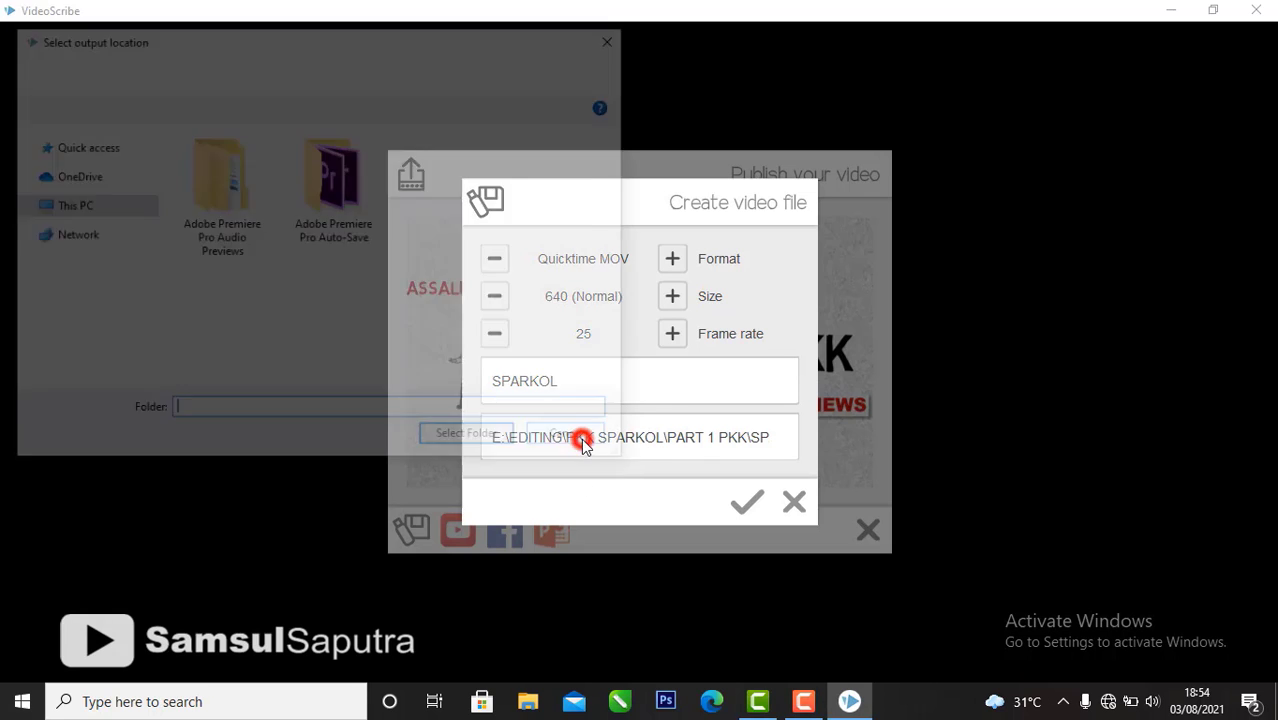
{"action": "left_click", "coordinate": [138, 365]}
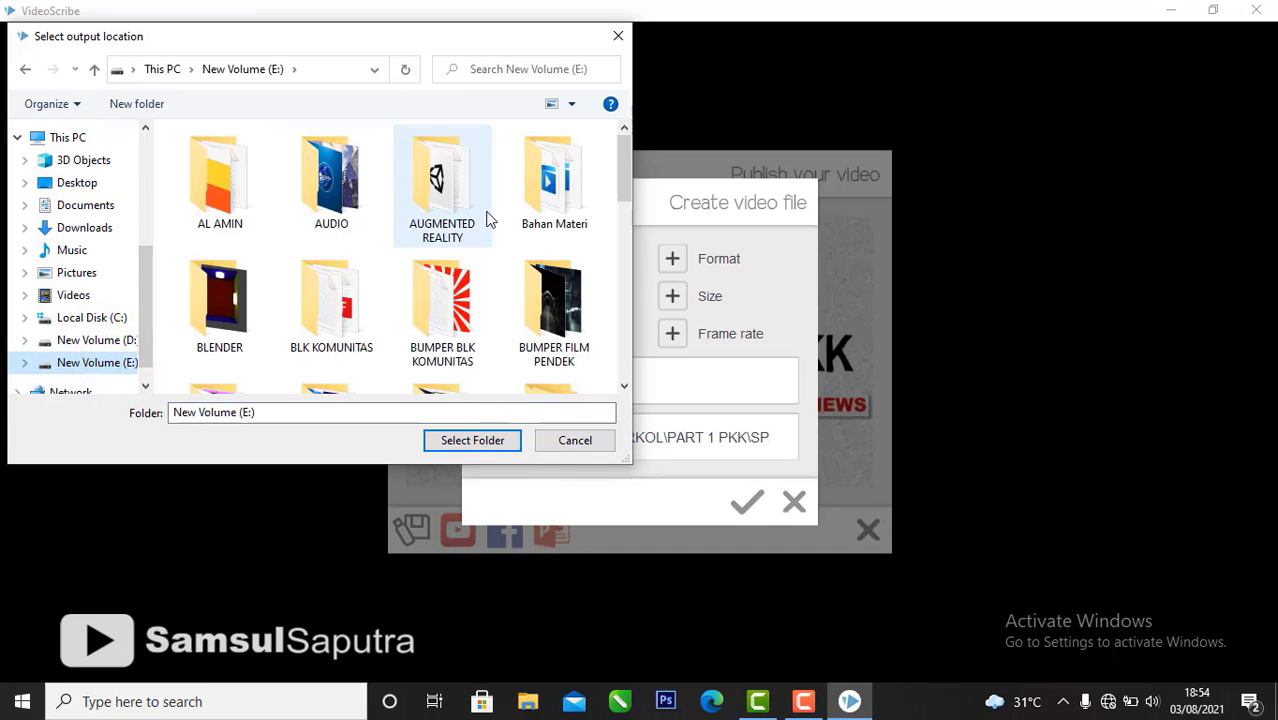
{"action": "left_click", "coordinate": [545, 195]}
{"action": "scroll", "coordinate": [540, 195], "scroll_direction": "down", "scroll_amount": 2}
{"action": "left_click", "coordinate": [540, 193]}
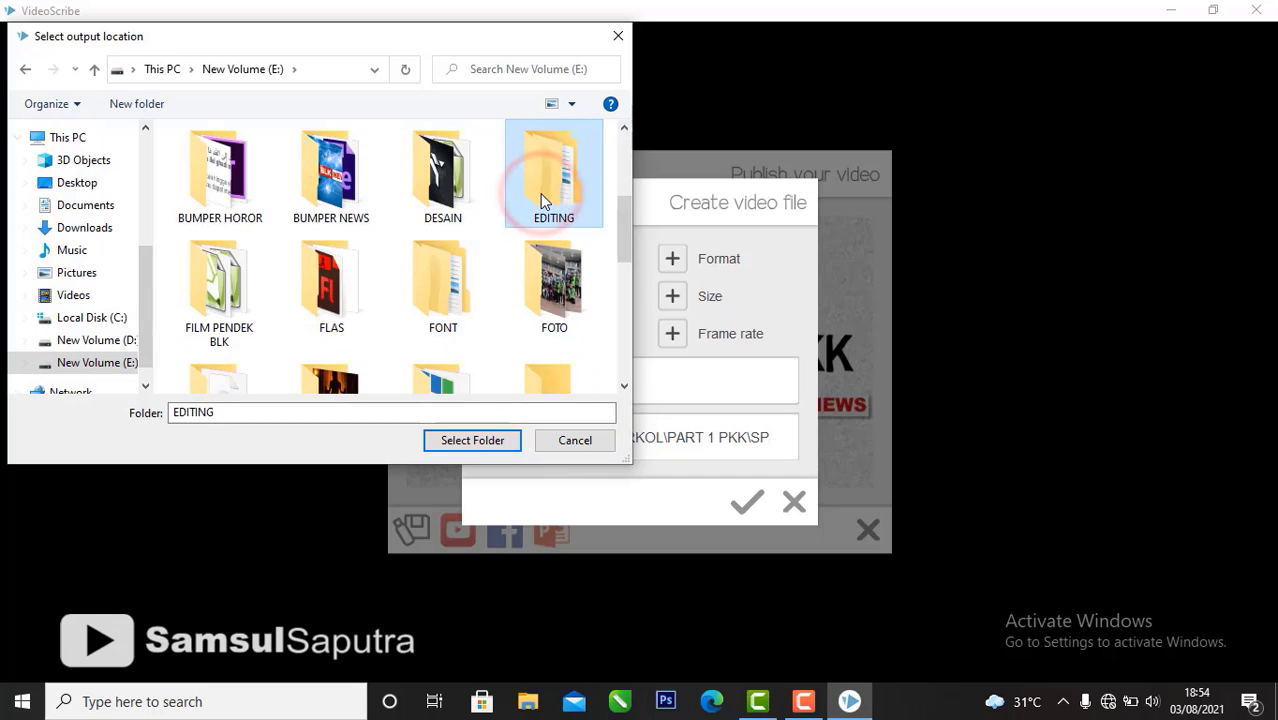
{"action": "double_click", "coordinate": [540, 190]}
{"action": "left_click", "coordinate": [151, 102]}
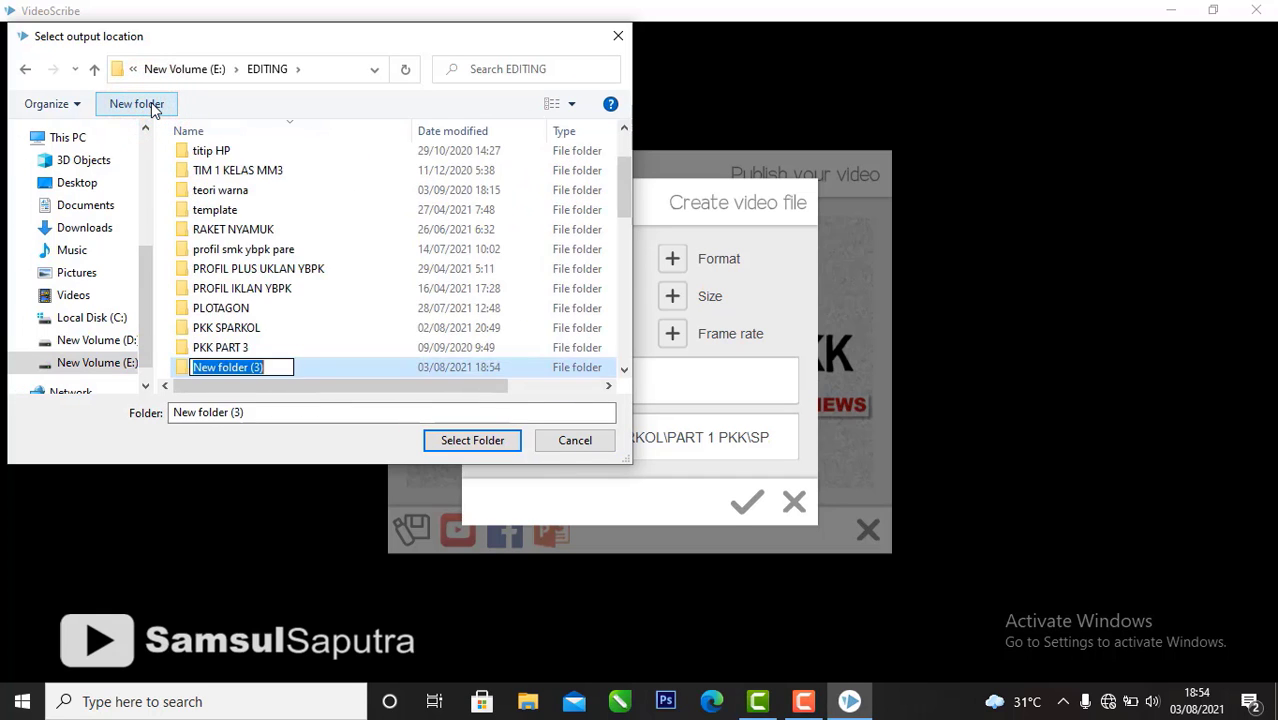
{"action": "type", "text": "SP"}
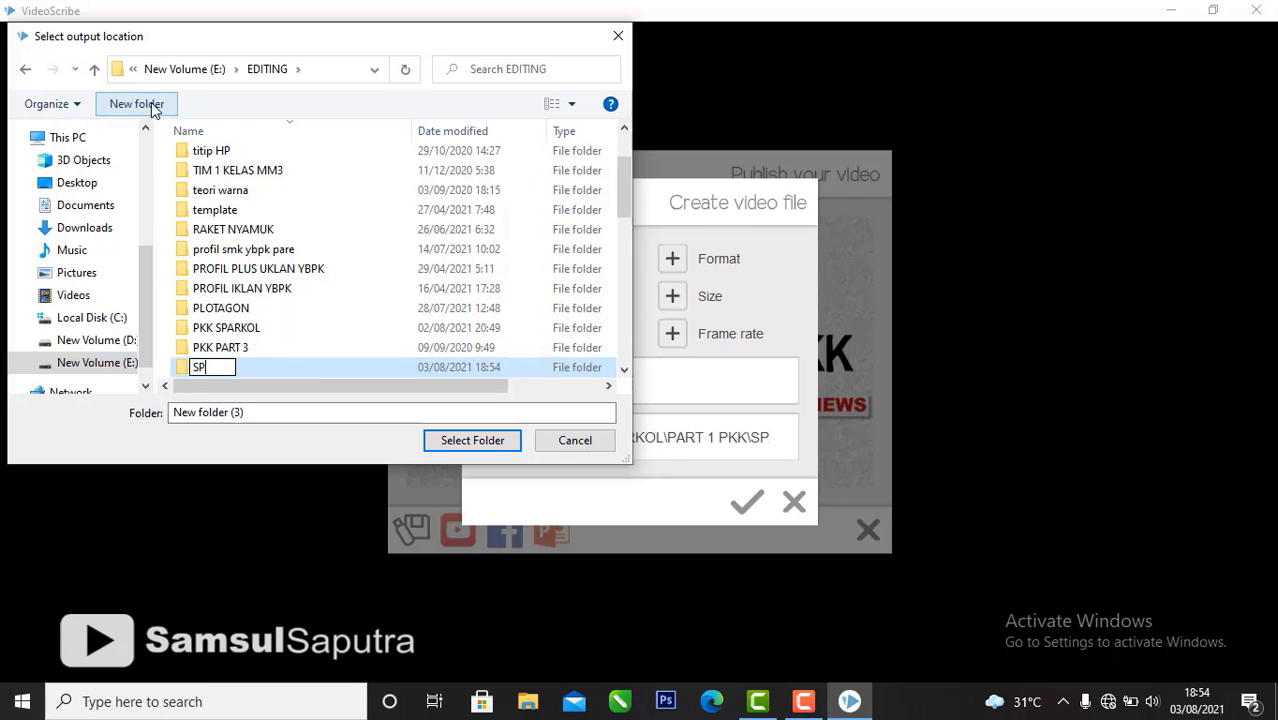
{"action": "type", "text": "ARKOL"}
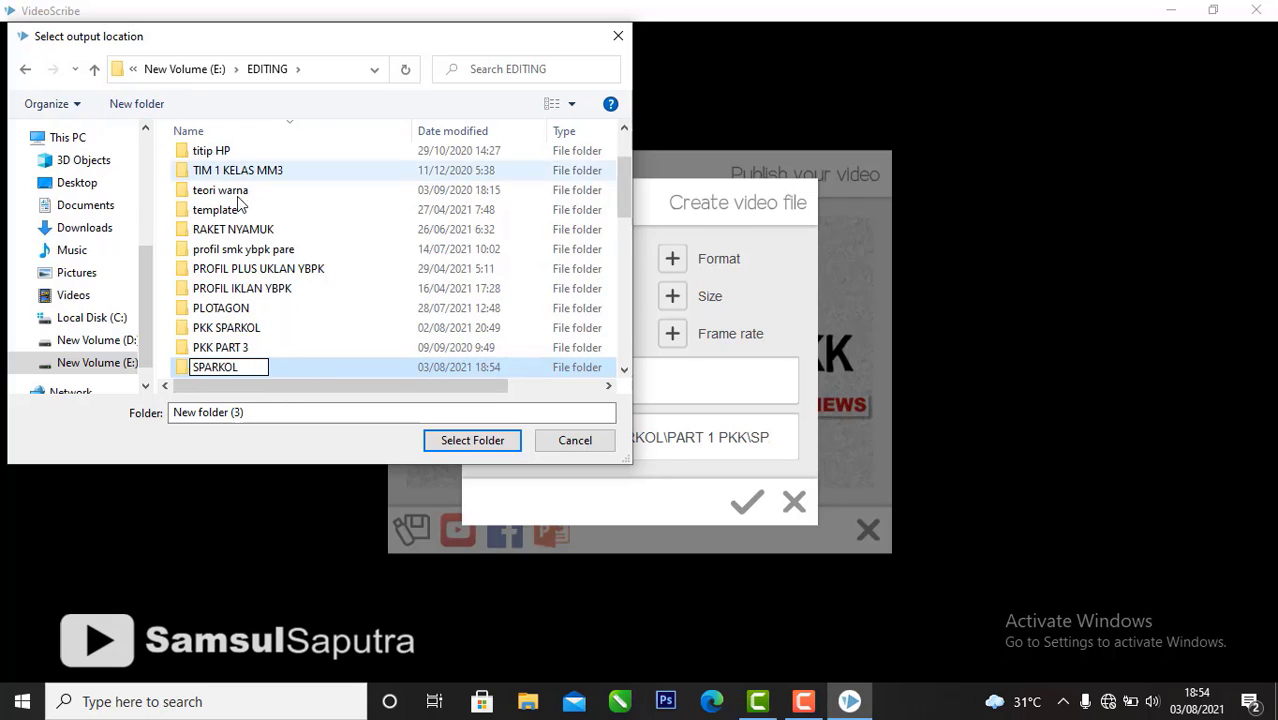
{"action": "left_click", "coordinate": [300, 366]}
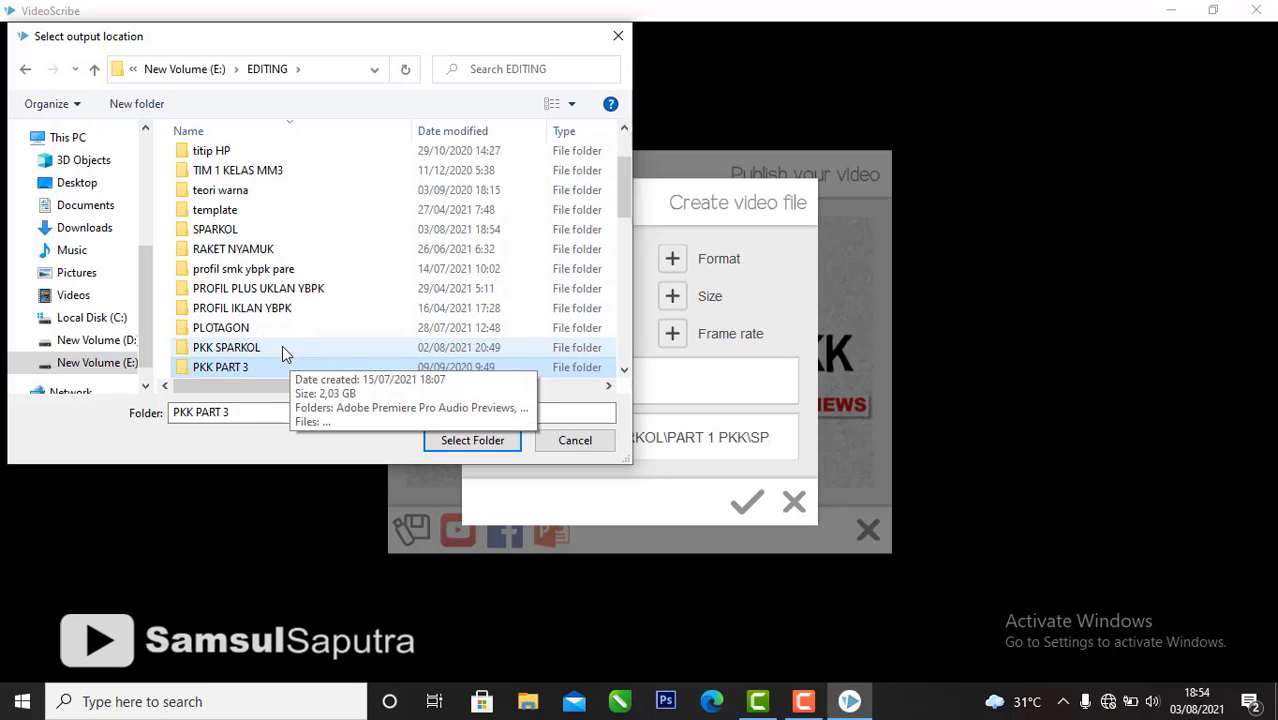
{"action": "double_click", "coordinate": [248, 232]}
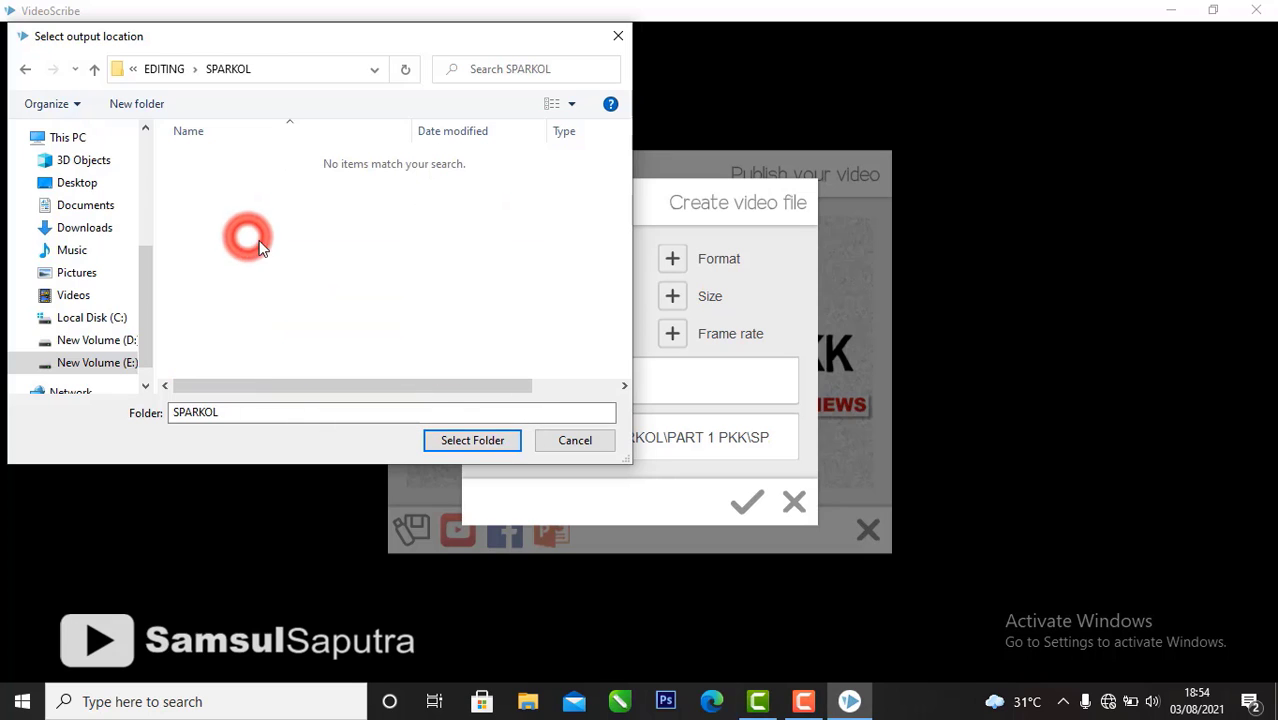
{"action": "left_click", "coordinate": [466, 440]}
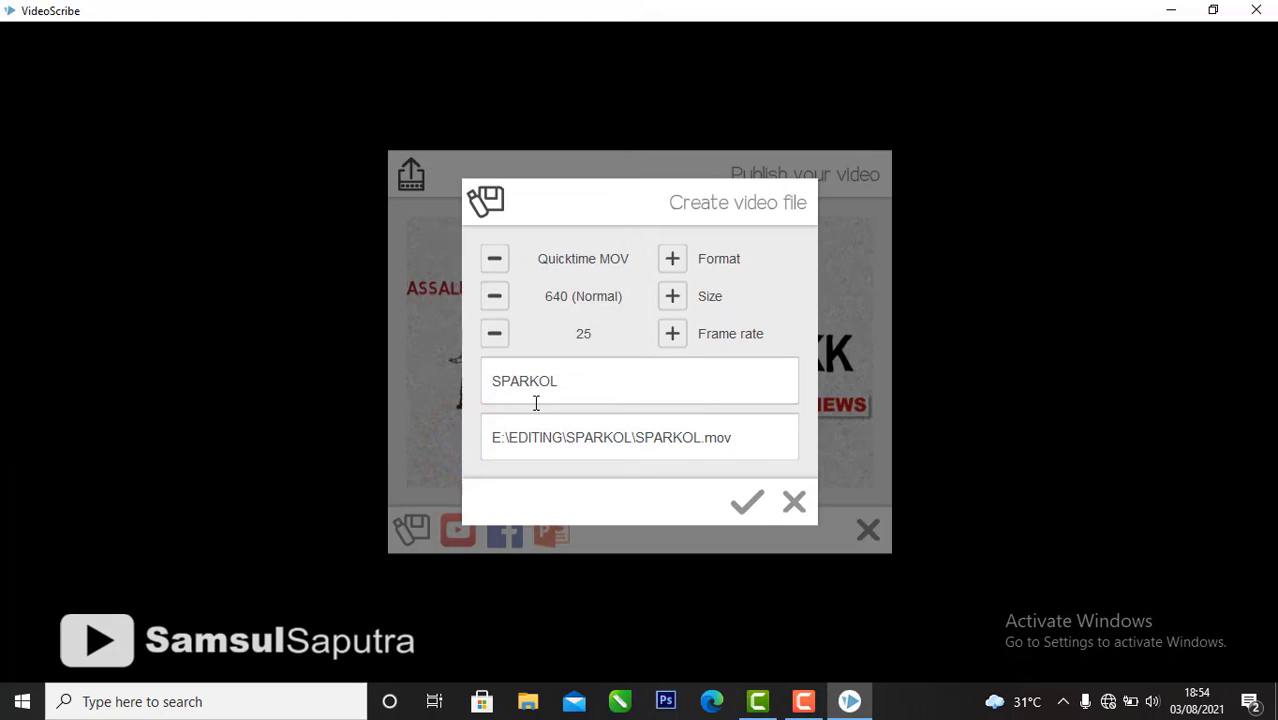
Step: Extend the video file name to SPARKOL UJICOBA and render it as a Quicktime MOV at 640 (Normal), 25 frames per second
{"action": "left_click", "coordinate": [556, 385]}
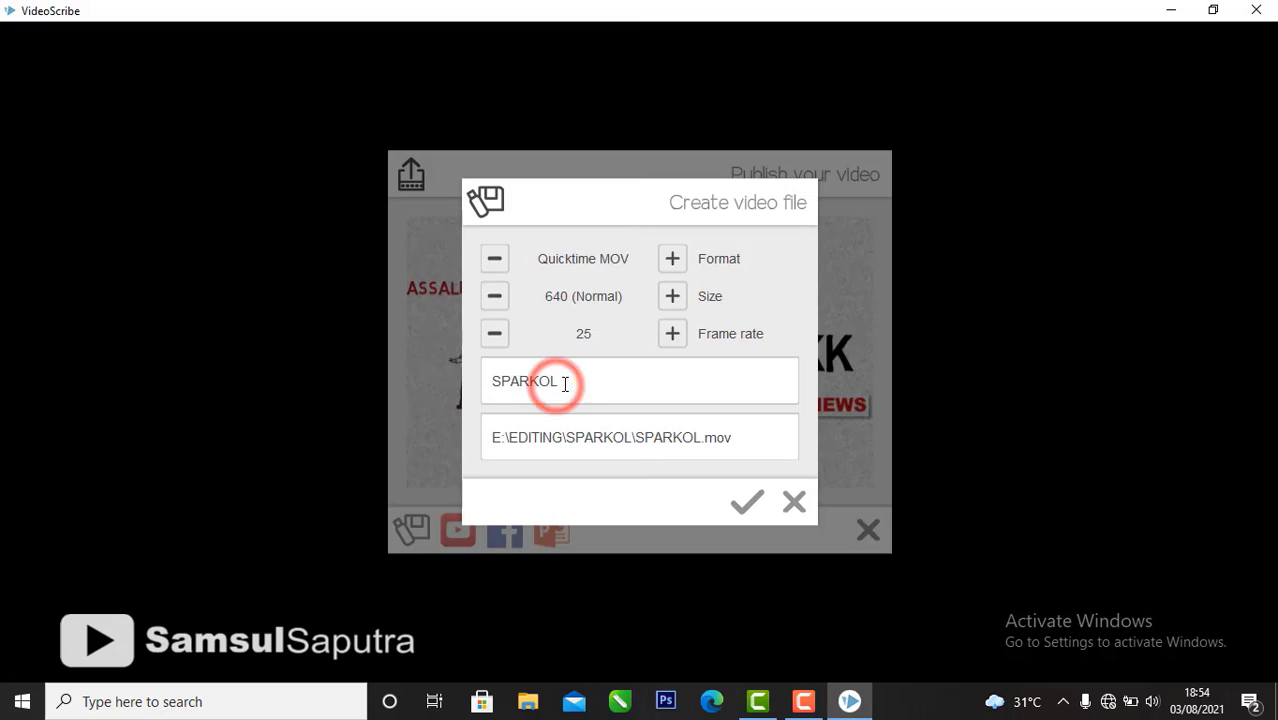
{"action": "type", "text": "UJICOBA"}
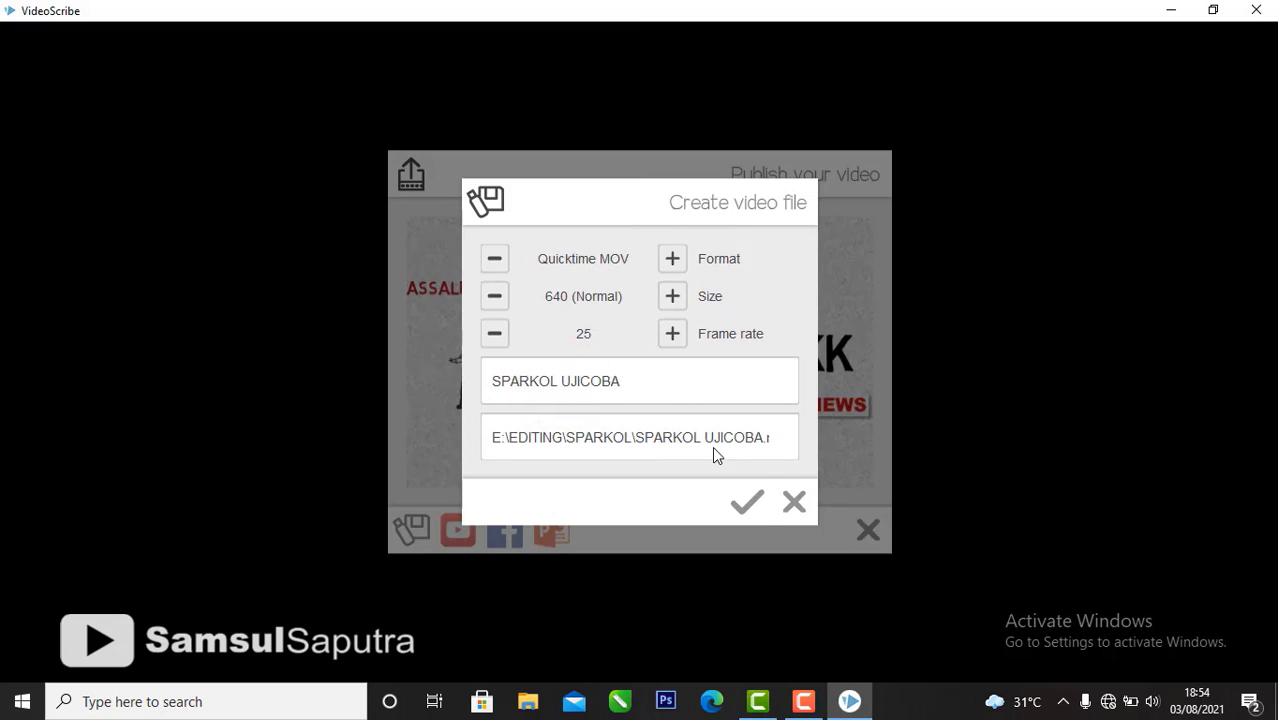
{"action": "left_click", "coordinate": [747, 500]}
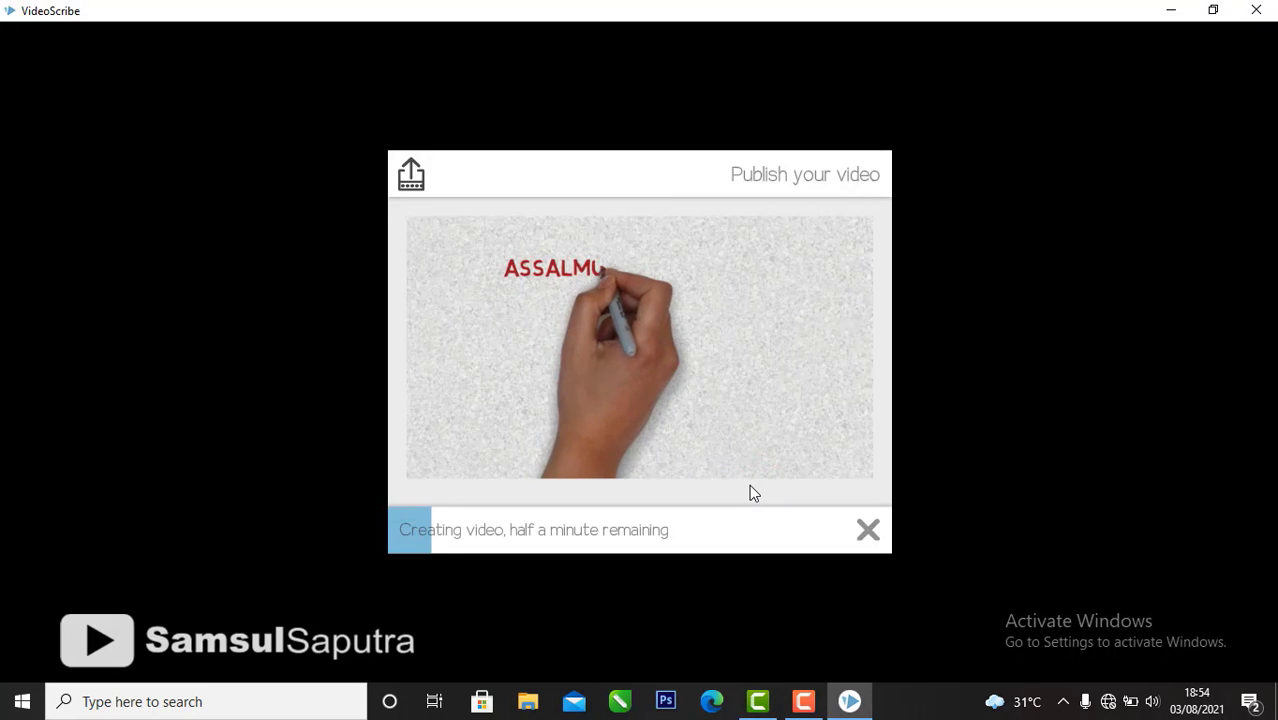
Step: Play the rendered SPARKOL UJICOBA video, view it in full screen, and close the player
{"action": "left_click", "coordinate": [750, 486]}
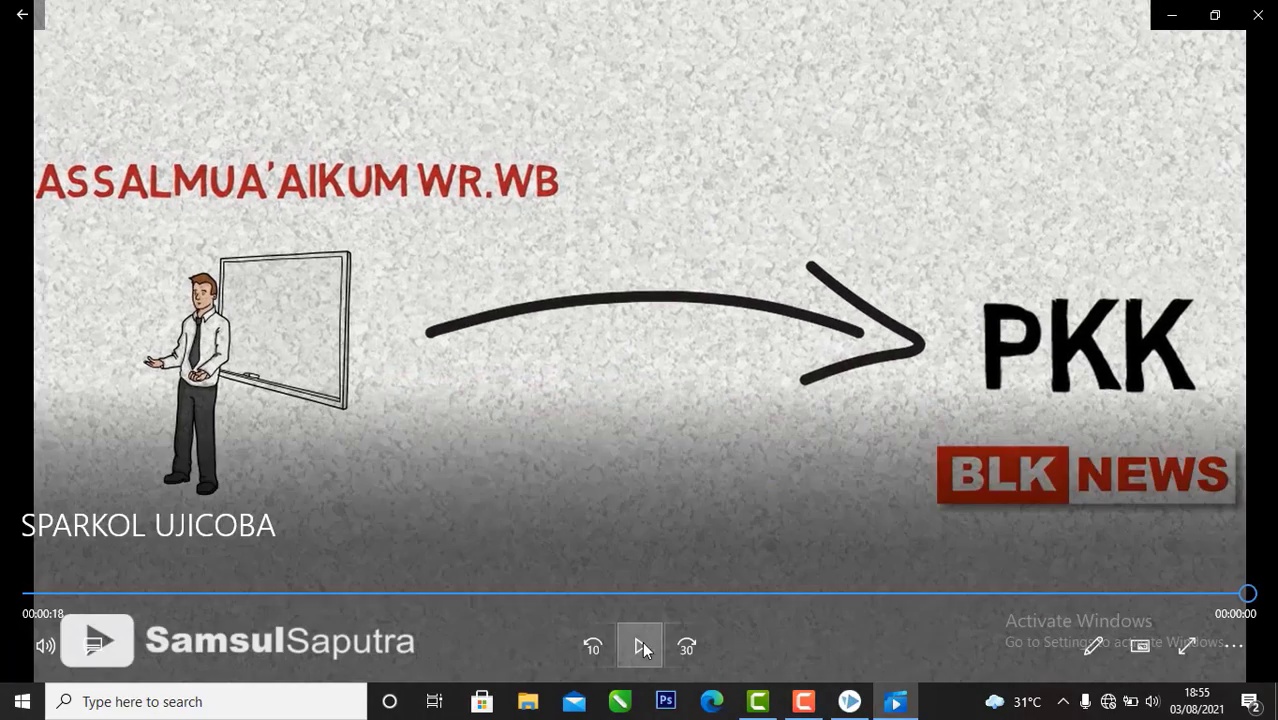
{"action": "double_click", "coordinate": [823, 286]}
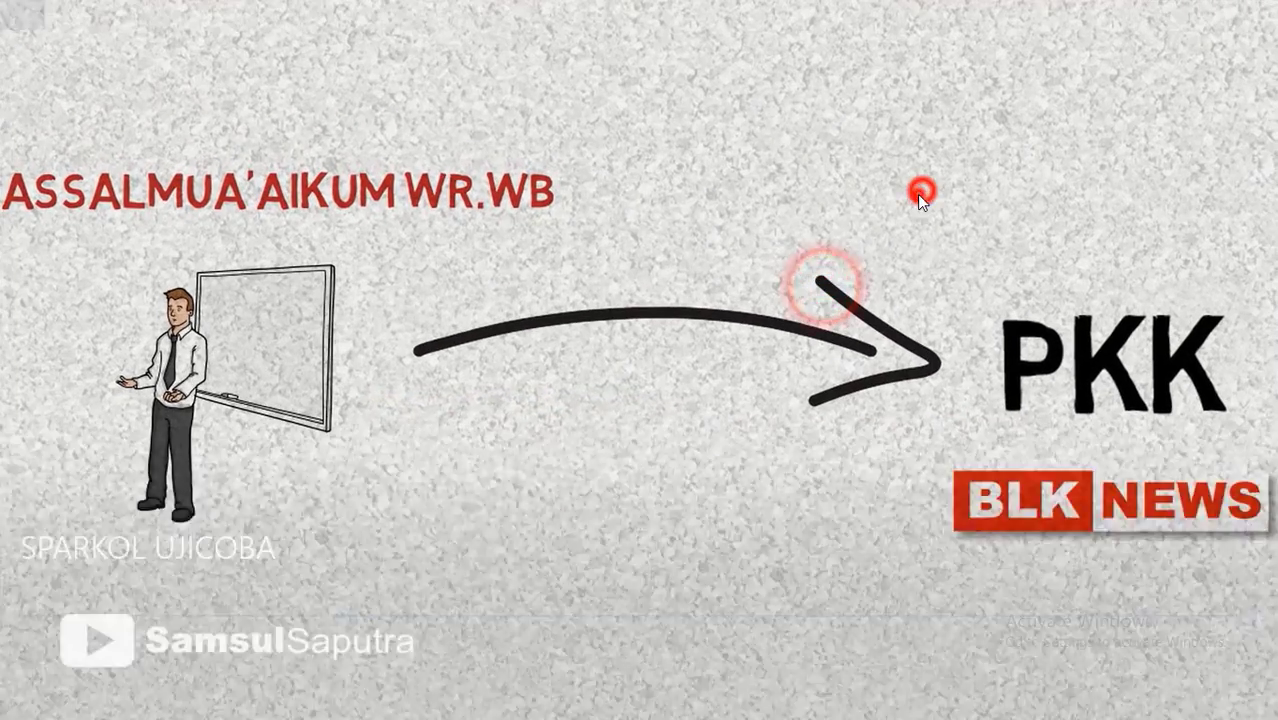
{"action": "left_click", "coordinate": [917, 194]}
{"action": "left_click", "coordinate": [1199, 70]}
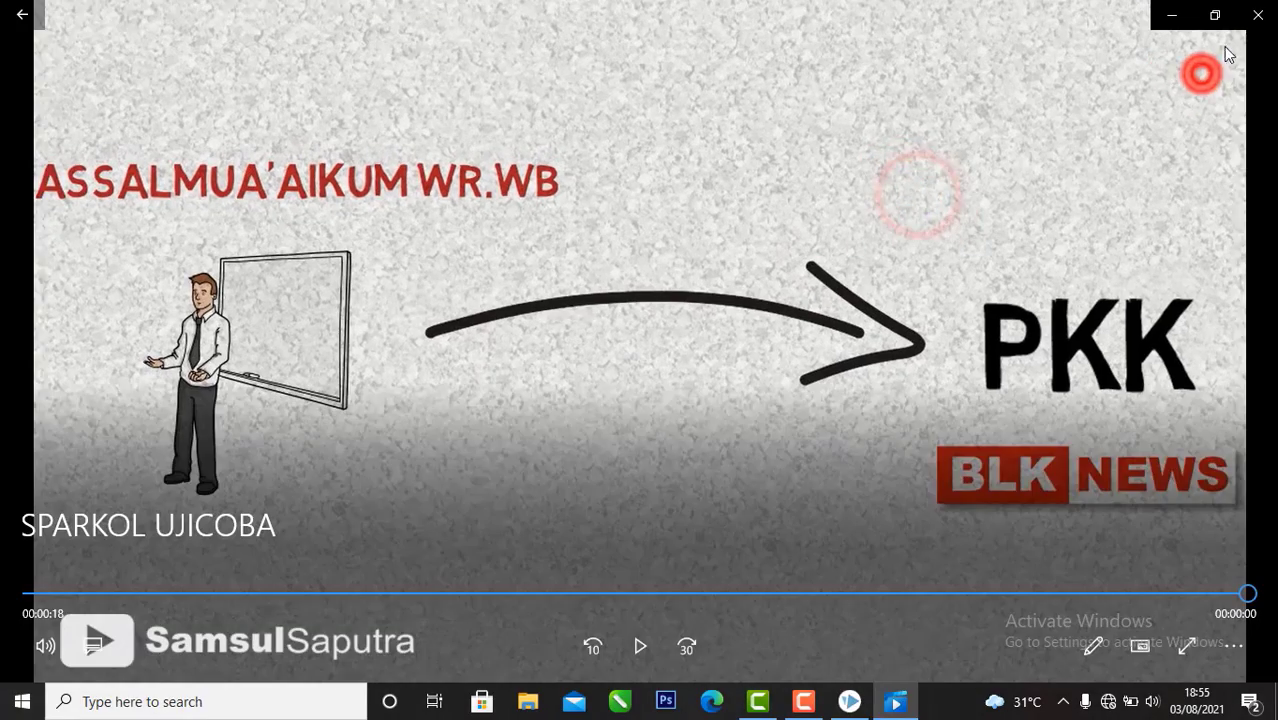
{"action": "left_click", "coordinate": [1256, 10]}
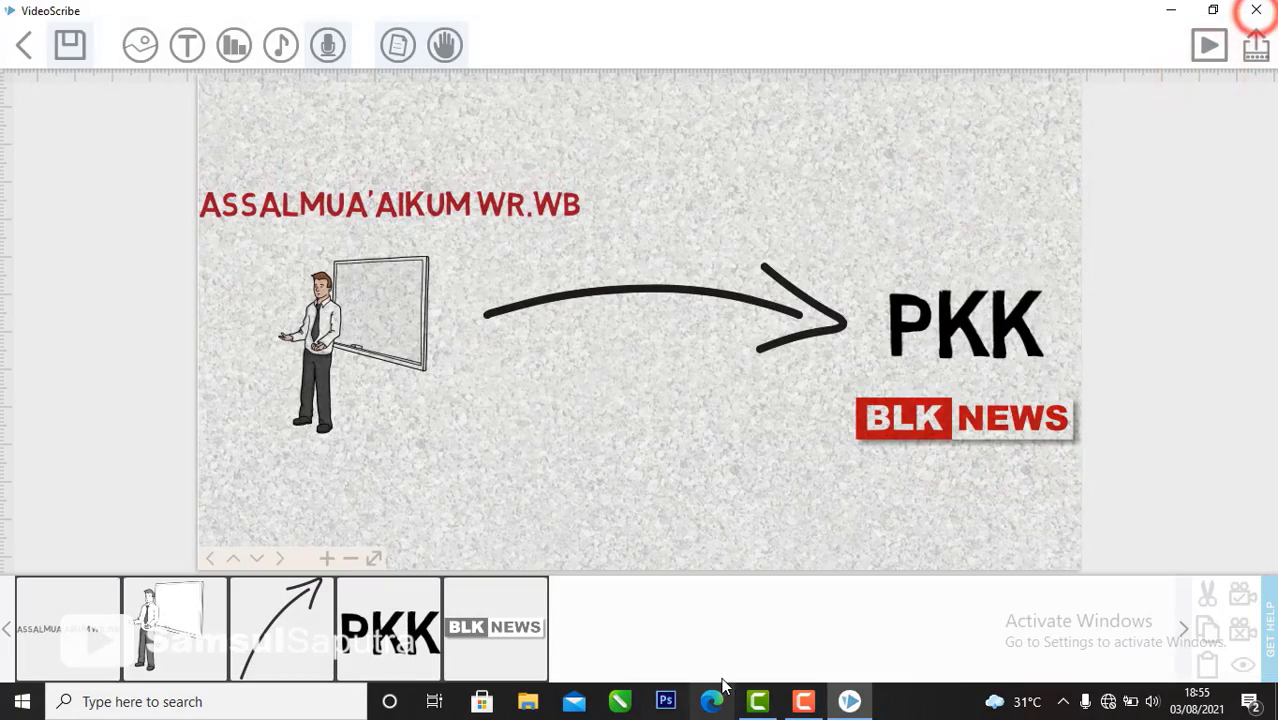
Step: Switch to File Explorer, find the SPARKOL folder inside EDITING on drive E, and play SPARKOL UJICOBA.mov
{"action": "left_click", "coordinate": [527, 701]}
{"action": "scroll", "coordinate": [476, 440], "scroll_direction": "down", "scroll_amount": 3}
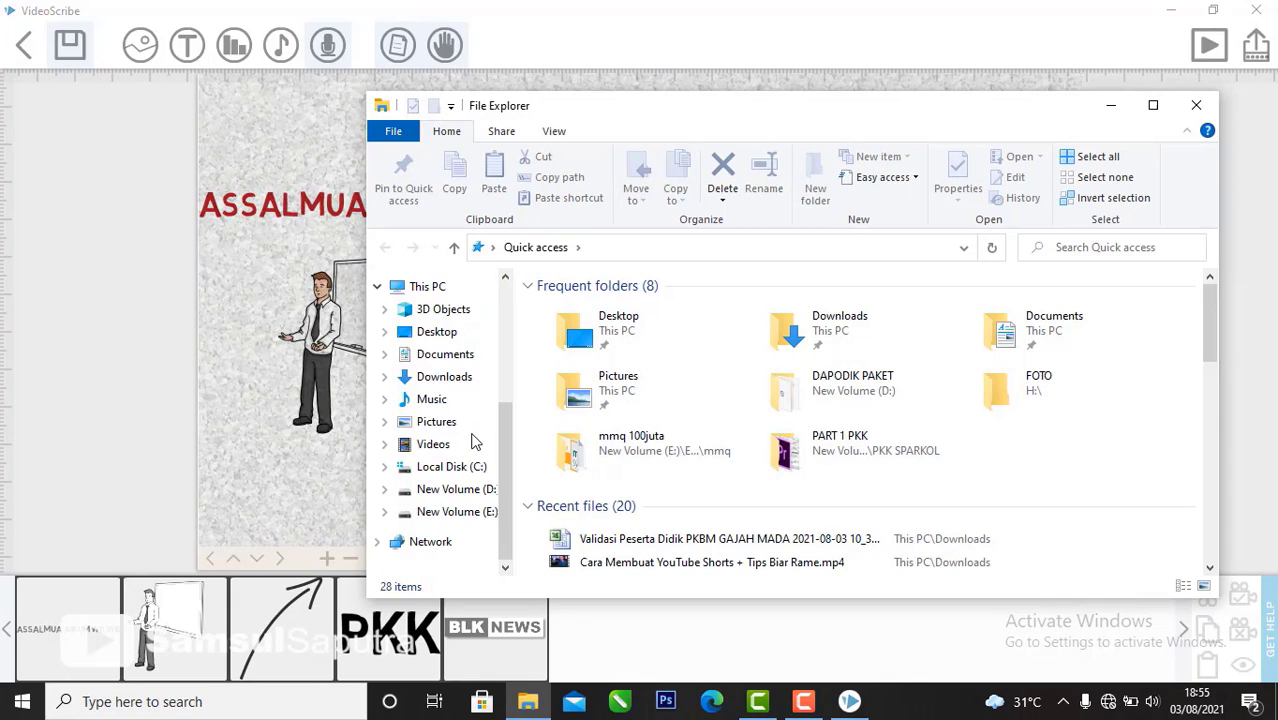
{"action": "left_click", "coordinate": [457, 511]}
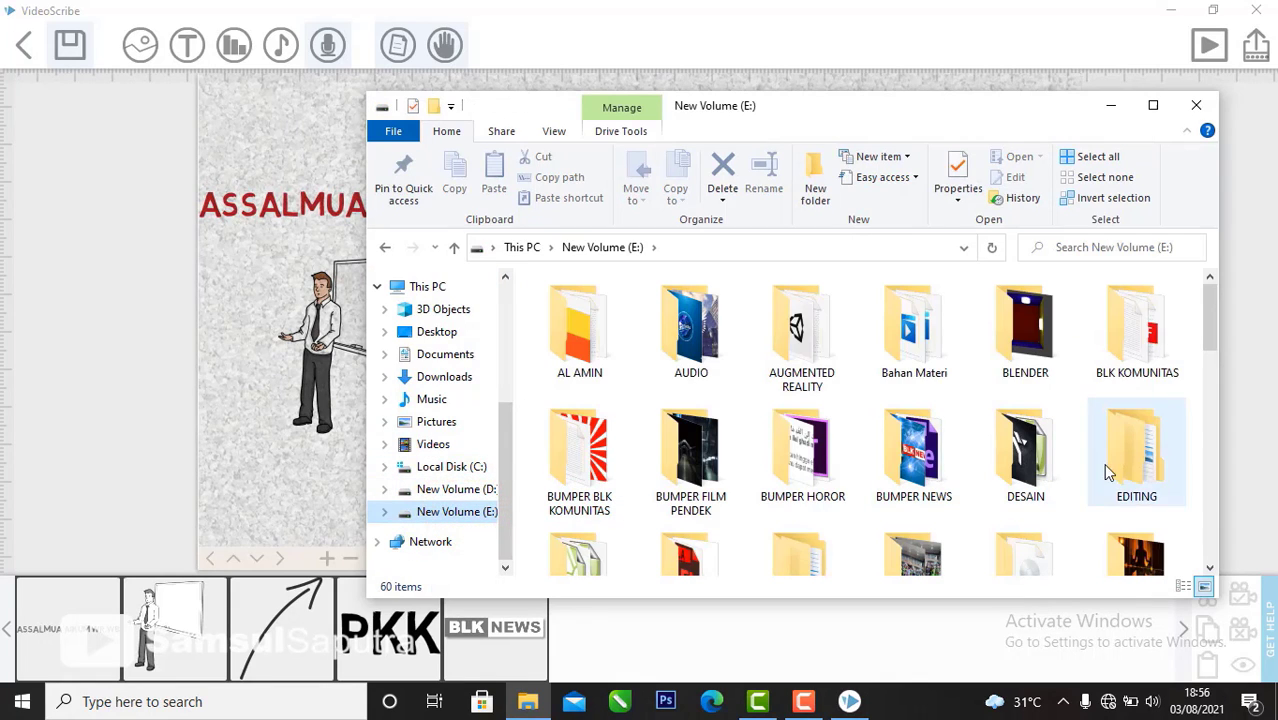
{"action": "double_click", "coordinate": [1124, 440]}
{"action": "left_click", "coordinate": [667, 440]}
{"action": "scroll", "coordinate": [669, 437], "scroll_direction": "down", "scroll_amount": 3}
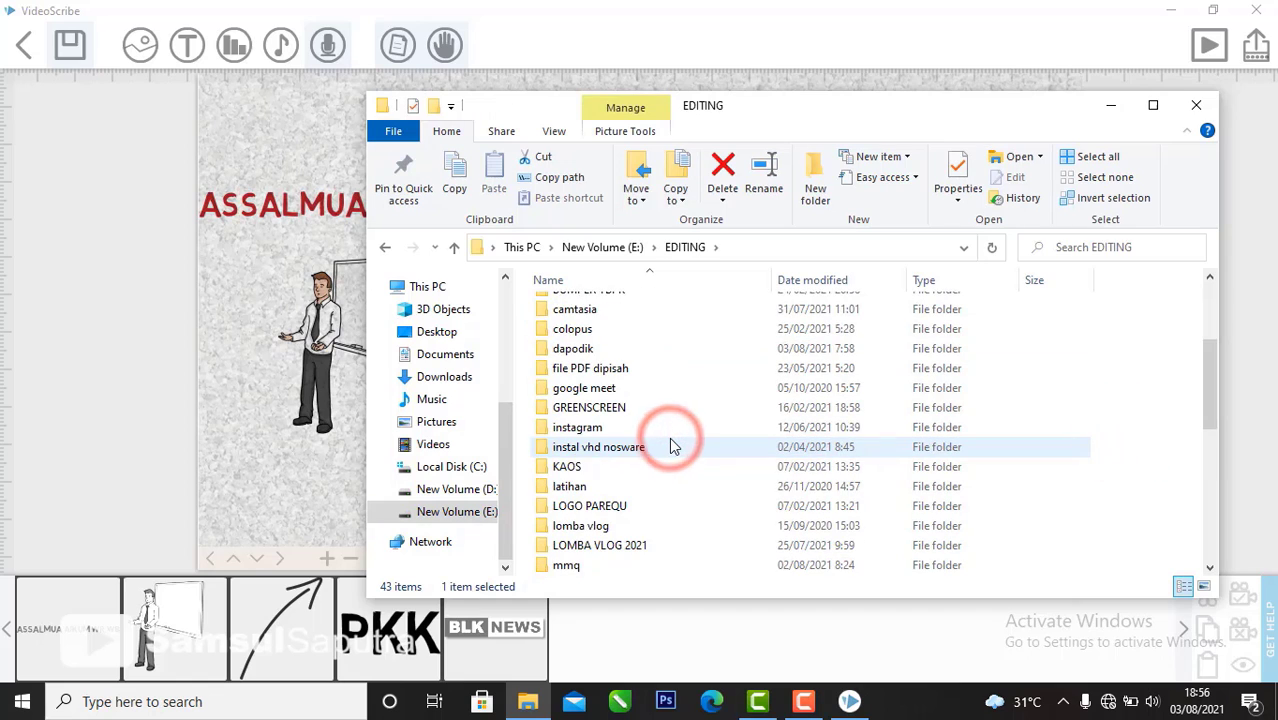
{"action": "scroll", "coordinate": [669, 437], "scroll_direction": "down", "scroll_amount": 3}
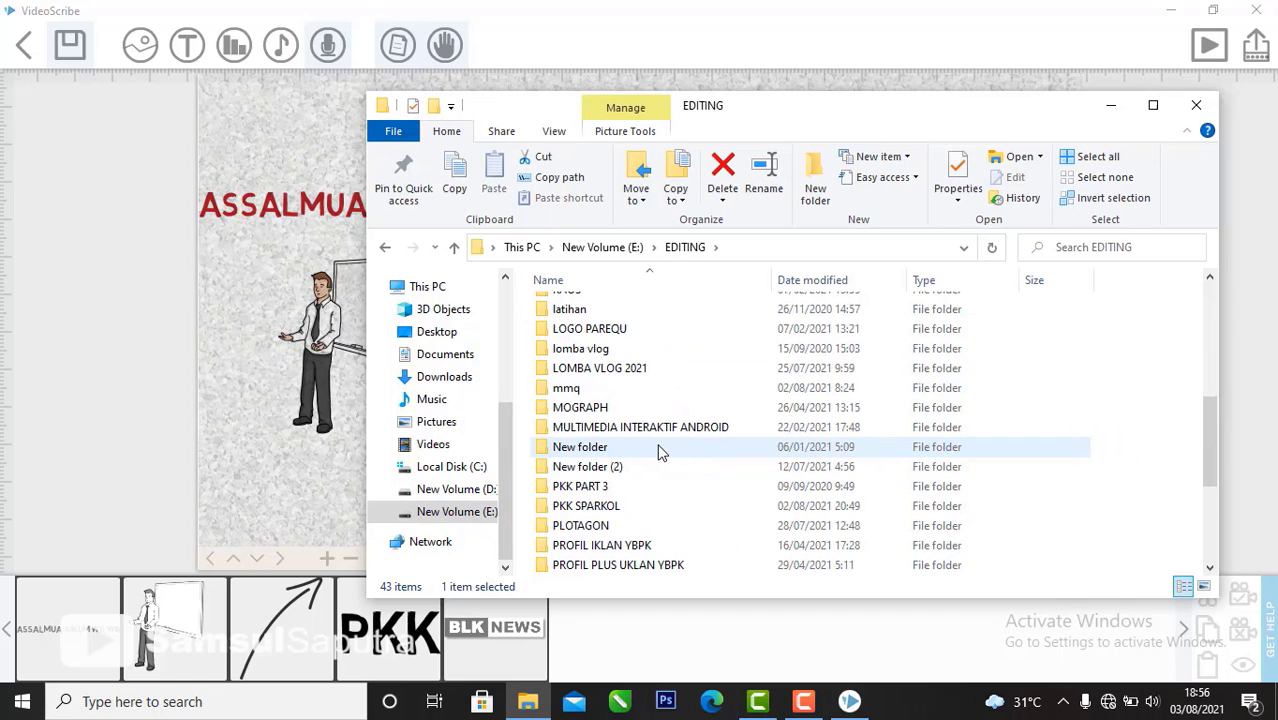
{"action": "scroll", "coordinate": [658, 446], "scroll_direction": "down", "scroll_amount": 3}
{"action": "double_click", "coordinate": [613, 446]}
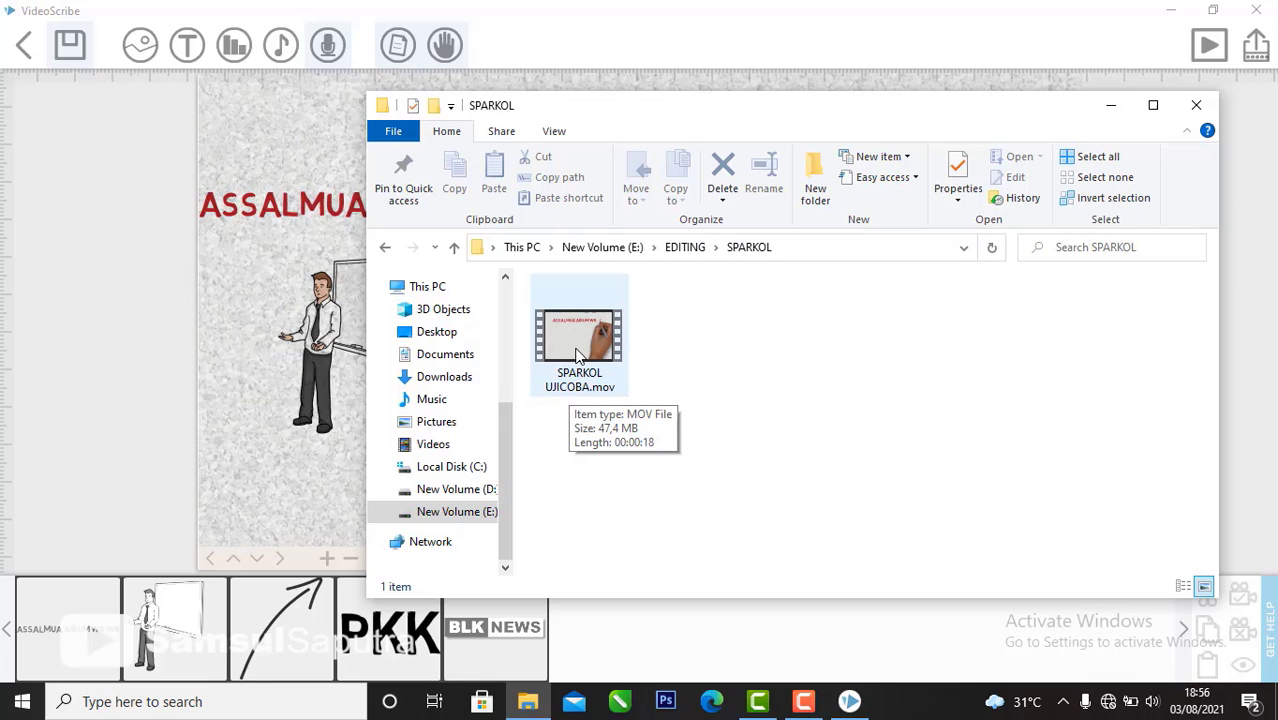
{"action": "double_click", "coordinate": [576, 354]}
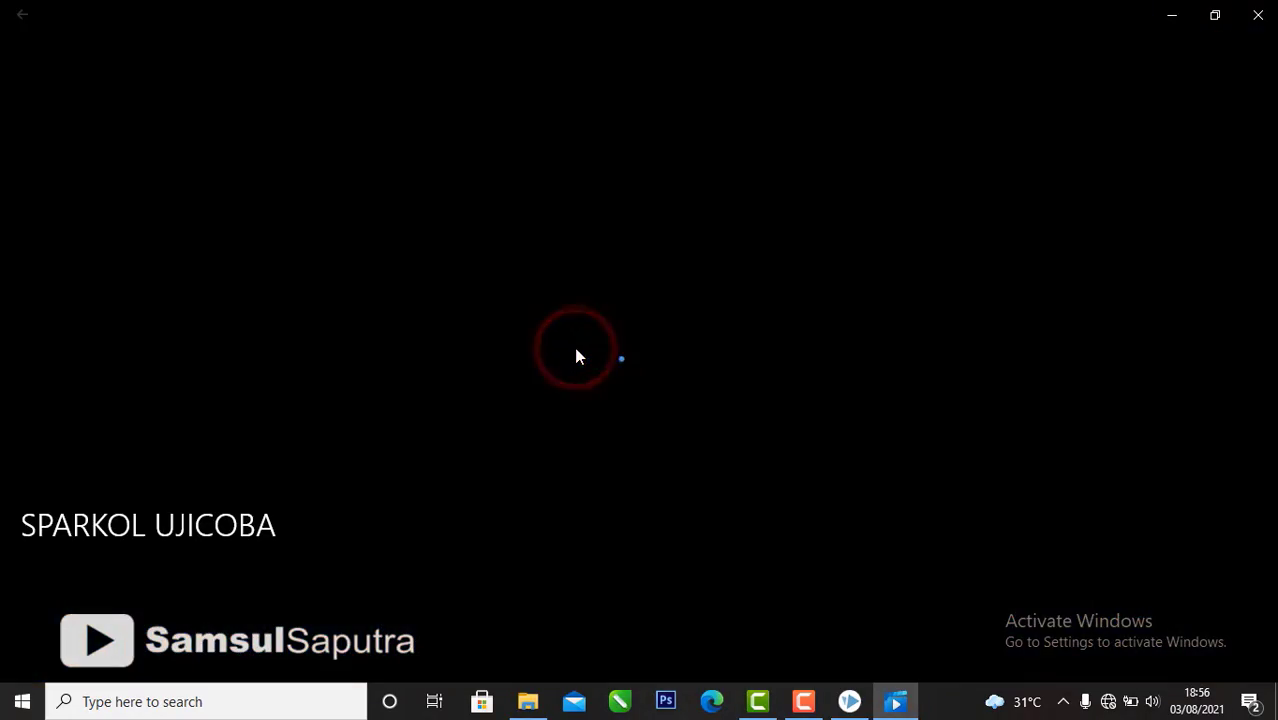